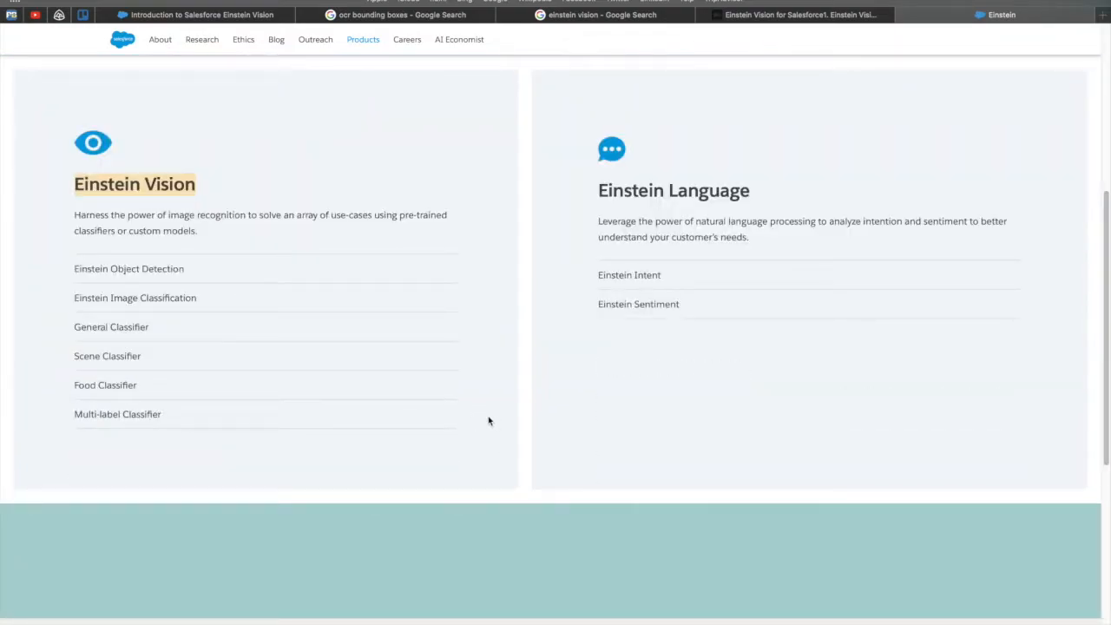
Highlight the Einstein Vision product heading and view the Introduction to Salesforce Einstein Vision guide
left_click_drag(74, 186, 196, 186)
left_click(179, 17)
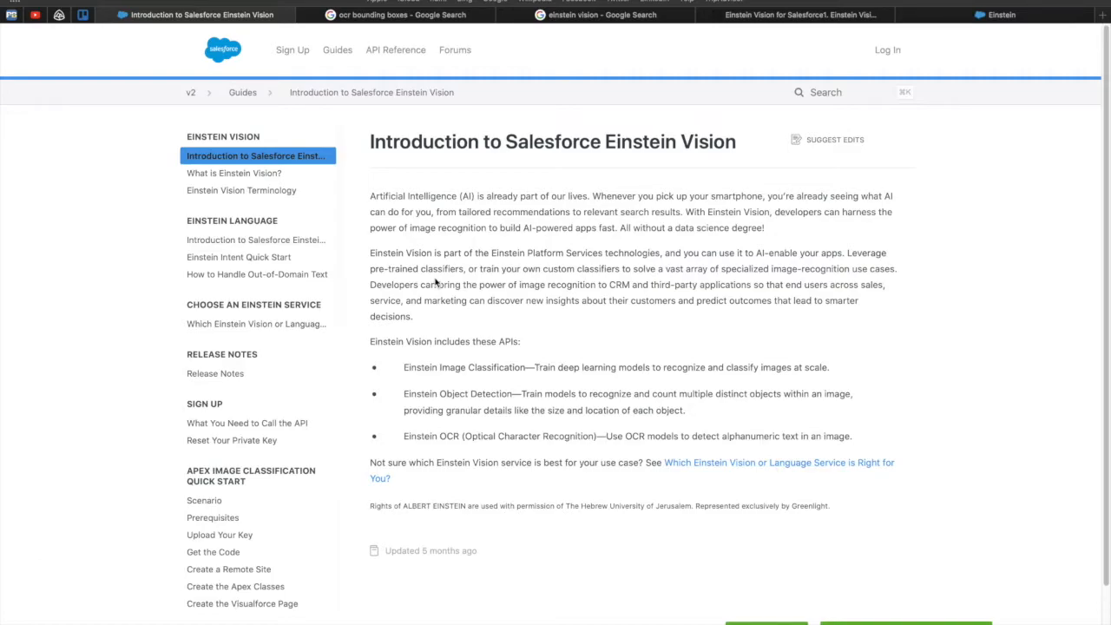
Browse the "ocr bounding boxes" image results one after another, from the identity card example to the bounding box distance diagram
left_click(410, 16)
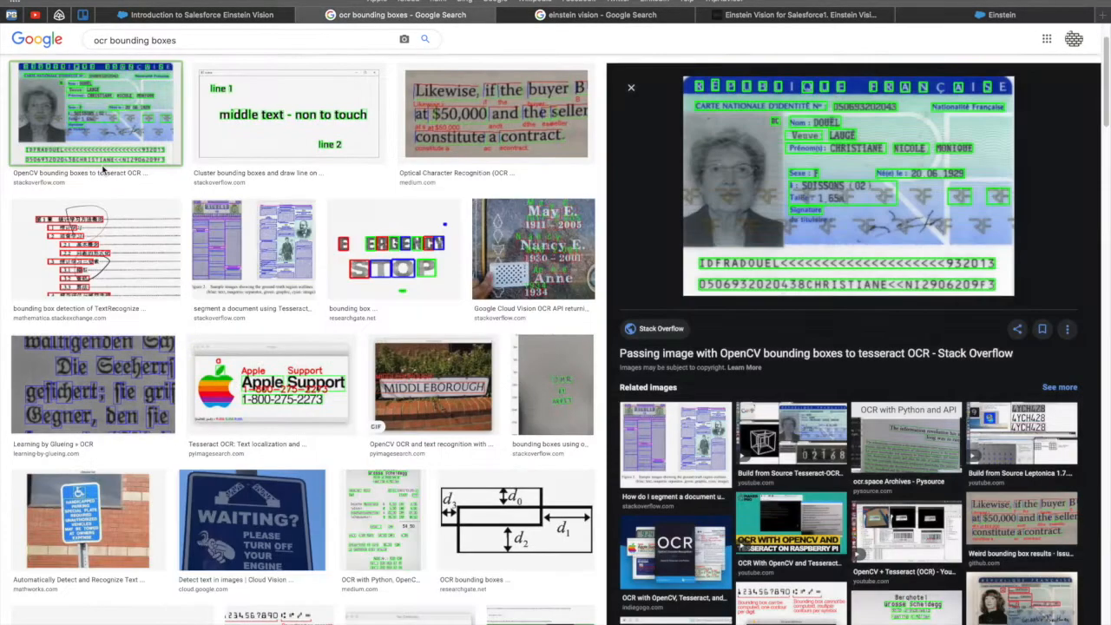
left_click(105, 170)
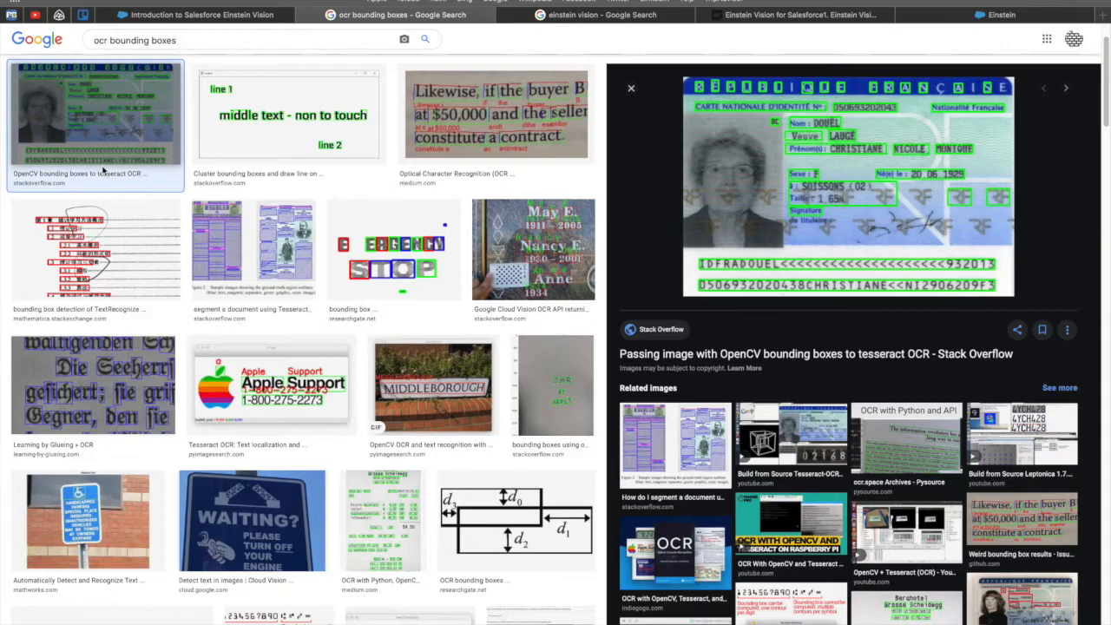
key("Right")
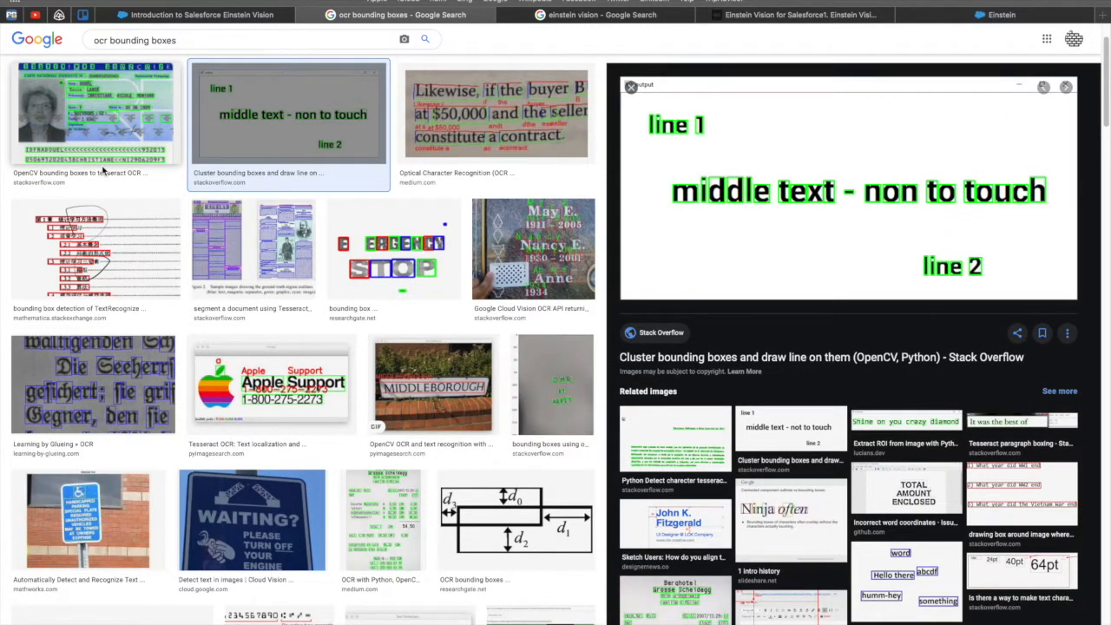
key("Right")
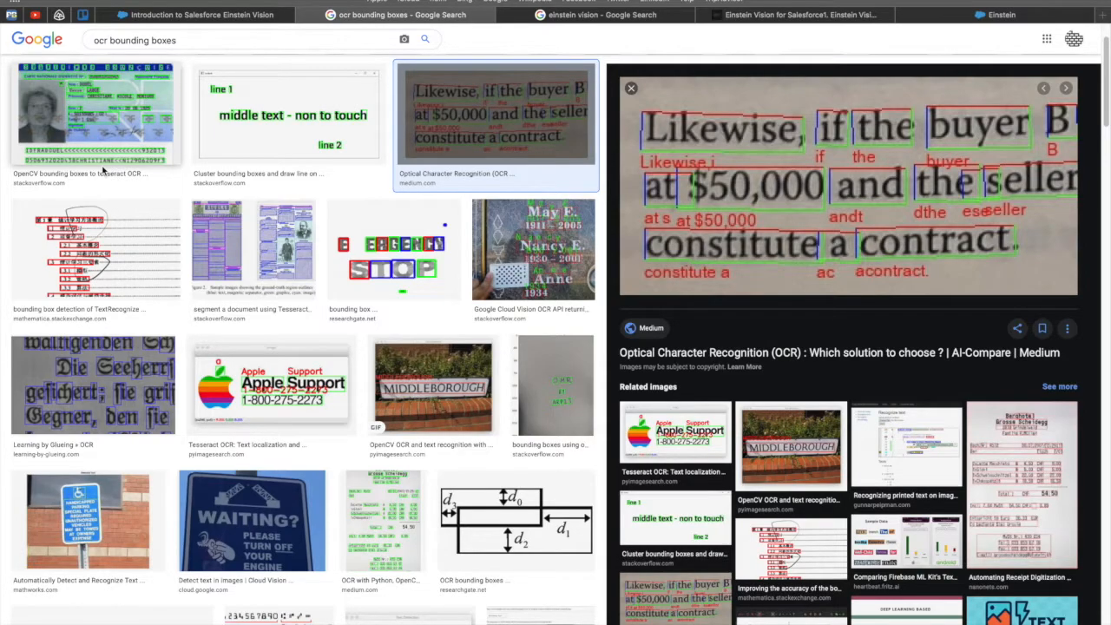
key("Right")
key("Right")
key("Right")
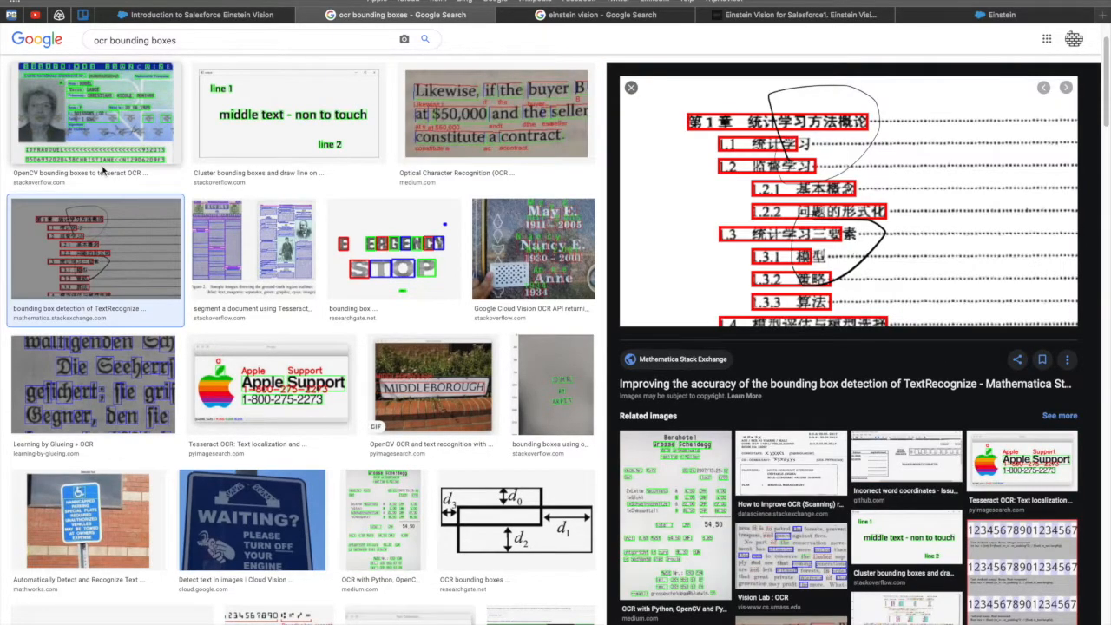
key("Right")
key("Right")
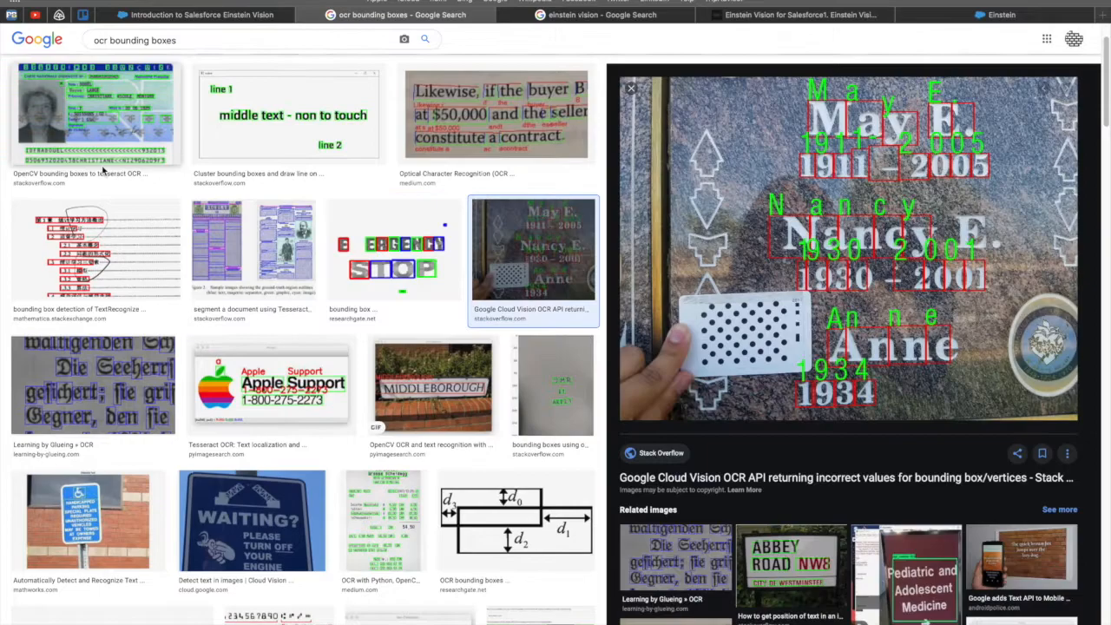
key("Right")
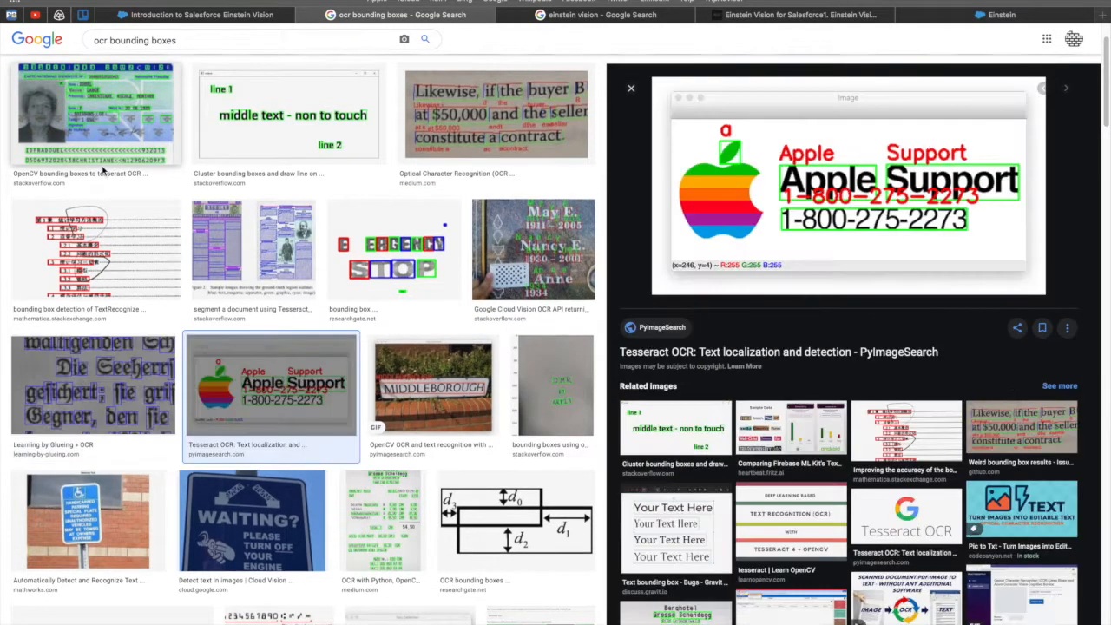
key("Right")
key("Right")
key("Right")
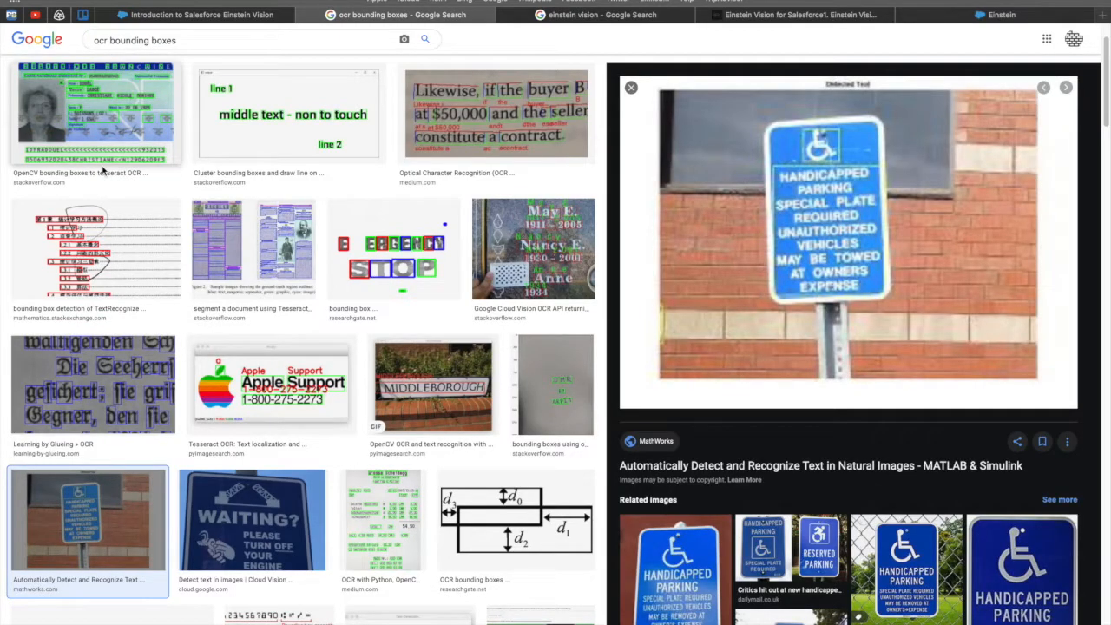
key("Right")
key("Right")
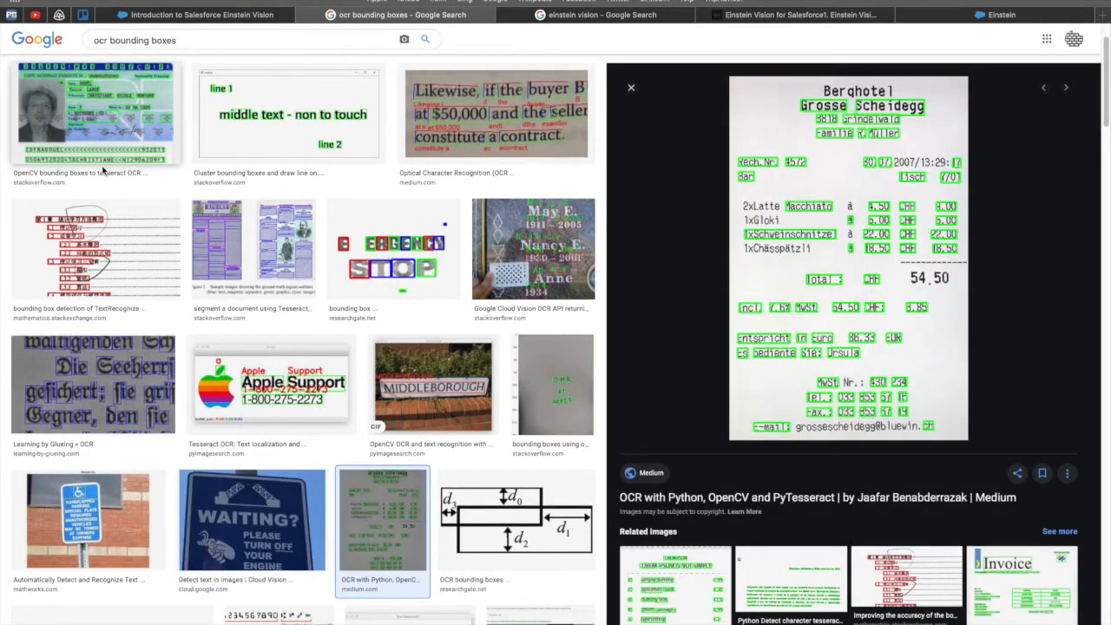
key("Right")
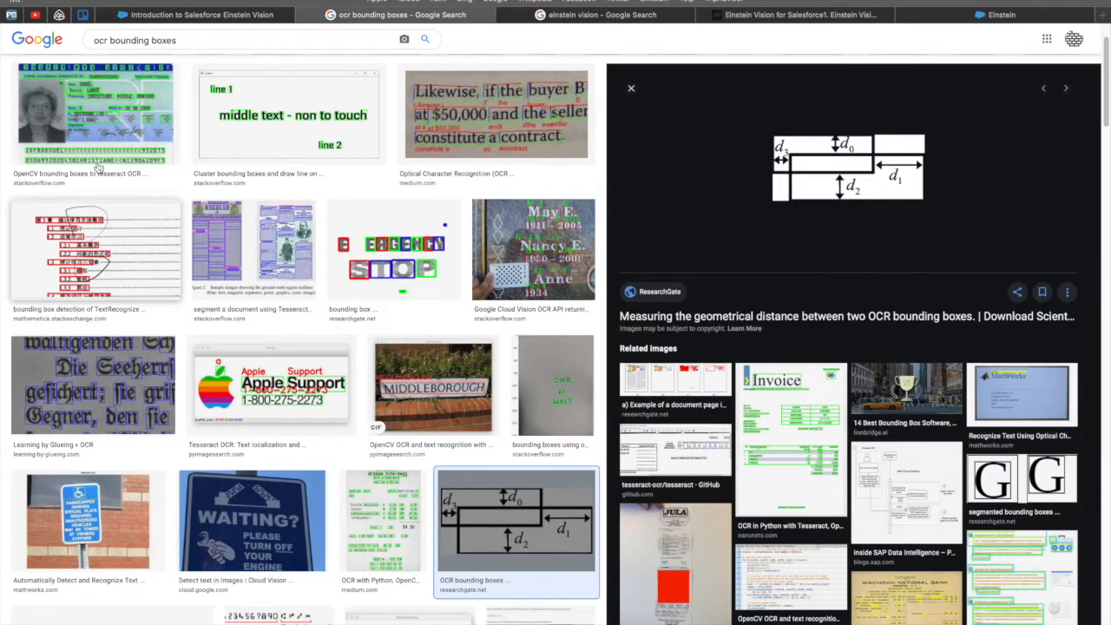
Compare selected OCR bounding box examples, including the TextRecognize contents page, the Gothic print sample and the segmented newspaper document
left_click(98, 121)
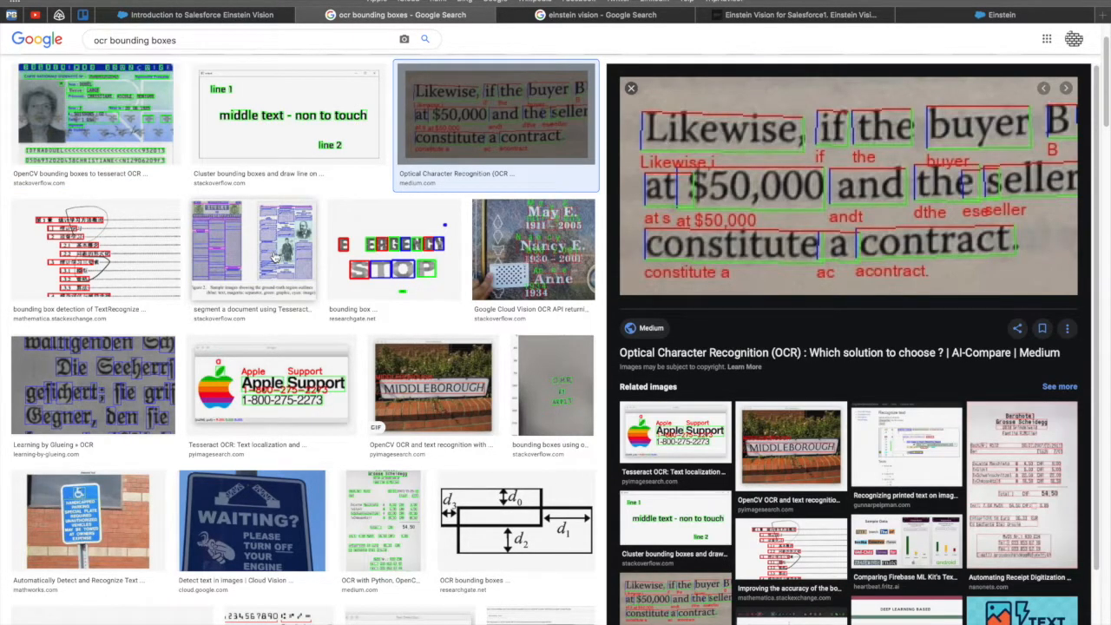
left_click(95, 249)
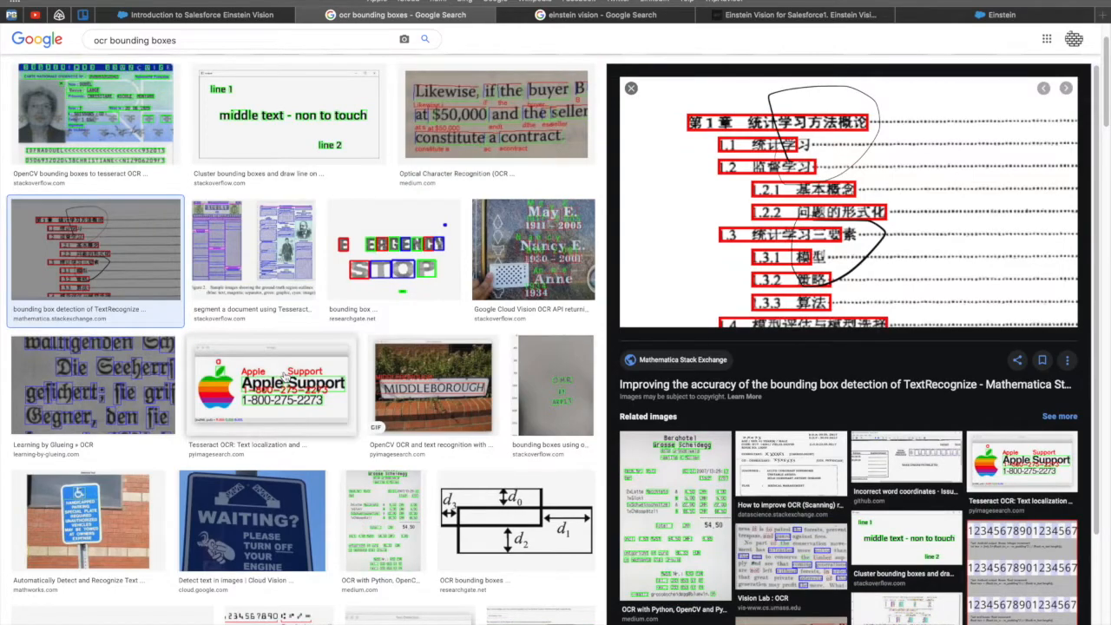
left_click(285, 379)
left_click(116, 390)
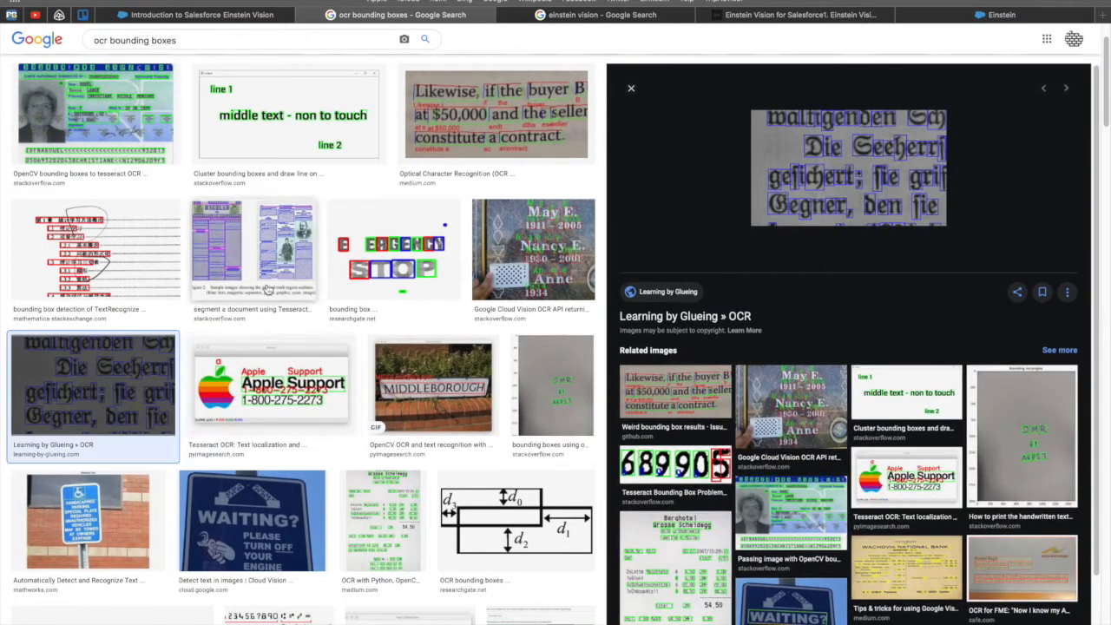
left_click(269, 290)
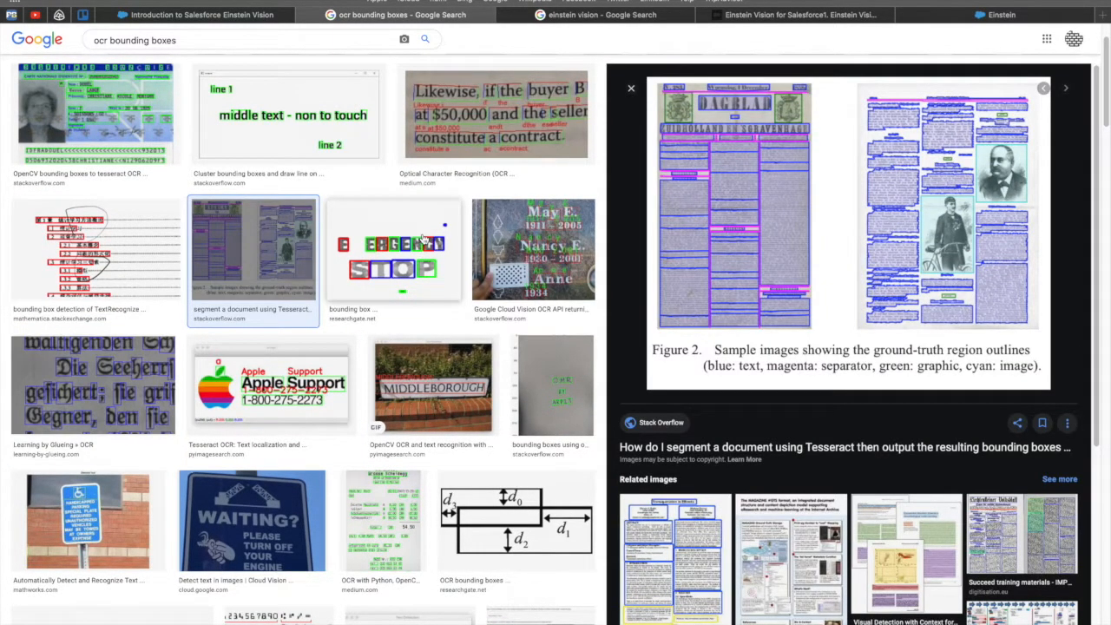
left_click(205, 21)
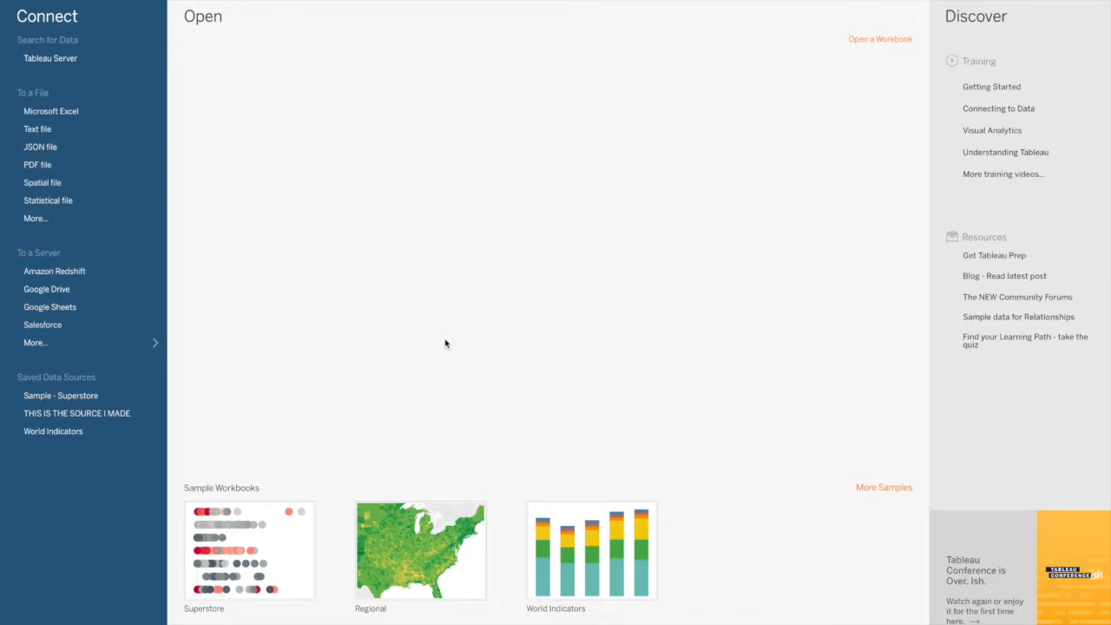
Open the Receipt PDF from the Receipt Scanner folder in Finder
left_click(73, 166)
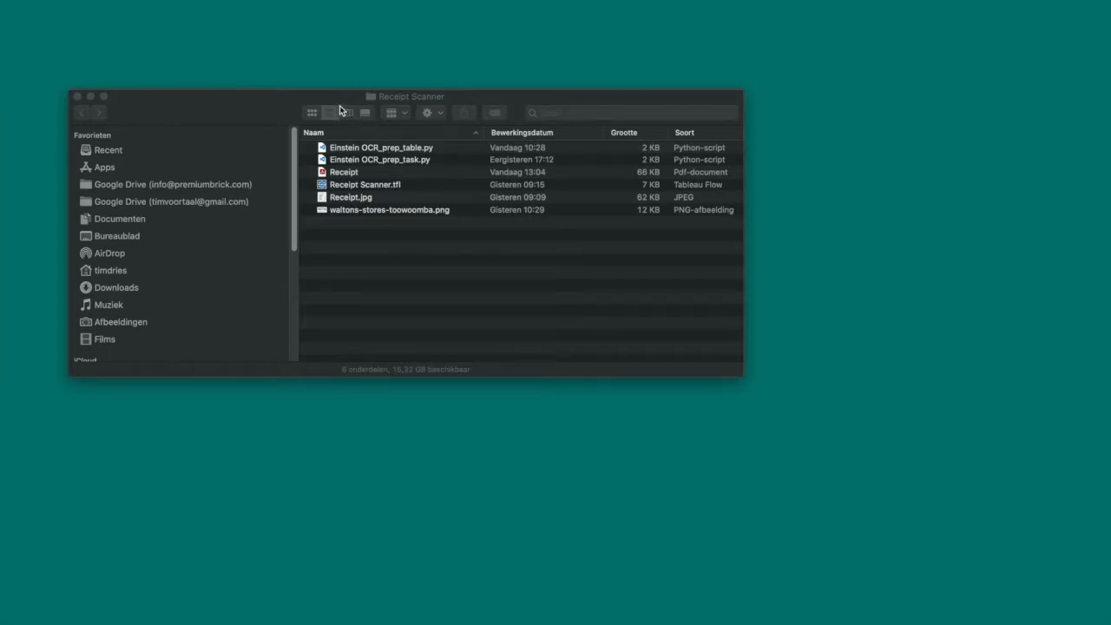
left_click_drag(312, 104, 297, 92)
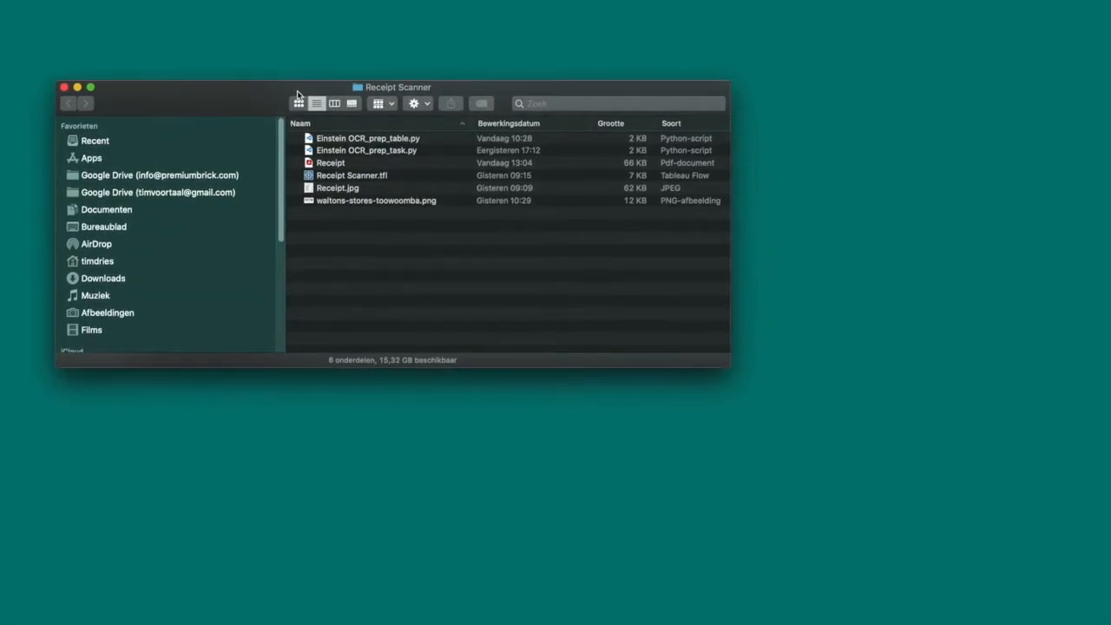
double_click(340, 165)
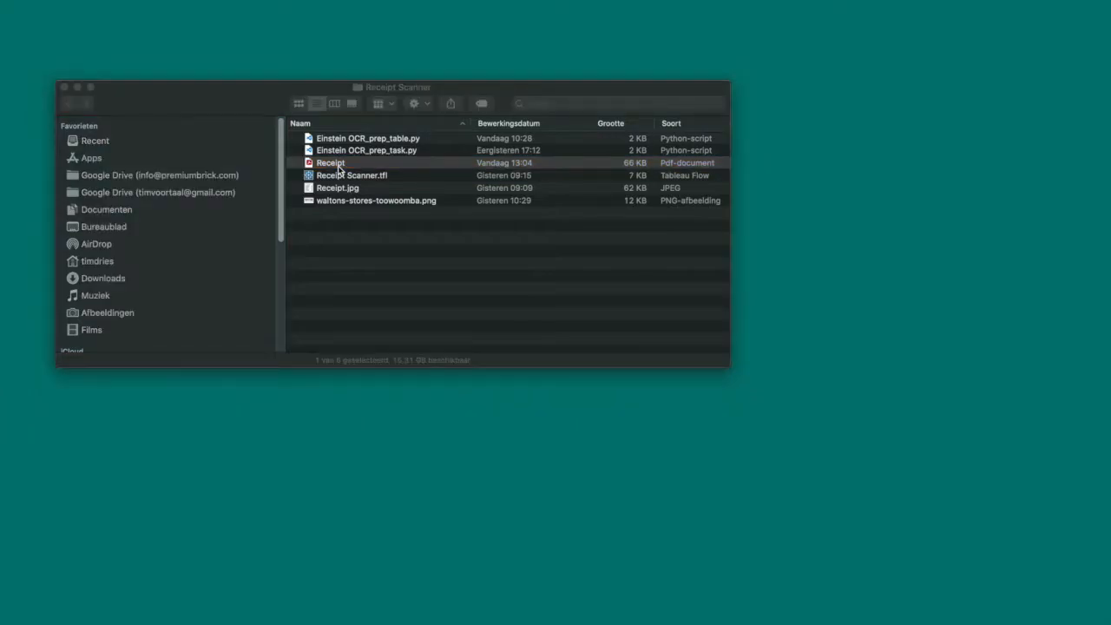
Examine the Walton Stores receipt's item lines, prices and total as a full page, and dismiss the Adobe Scan promotion
scroll(395, 358, "down", 3)
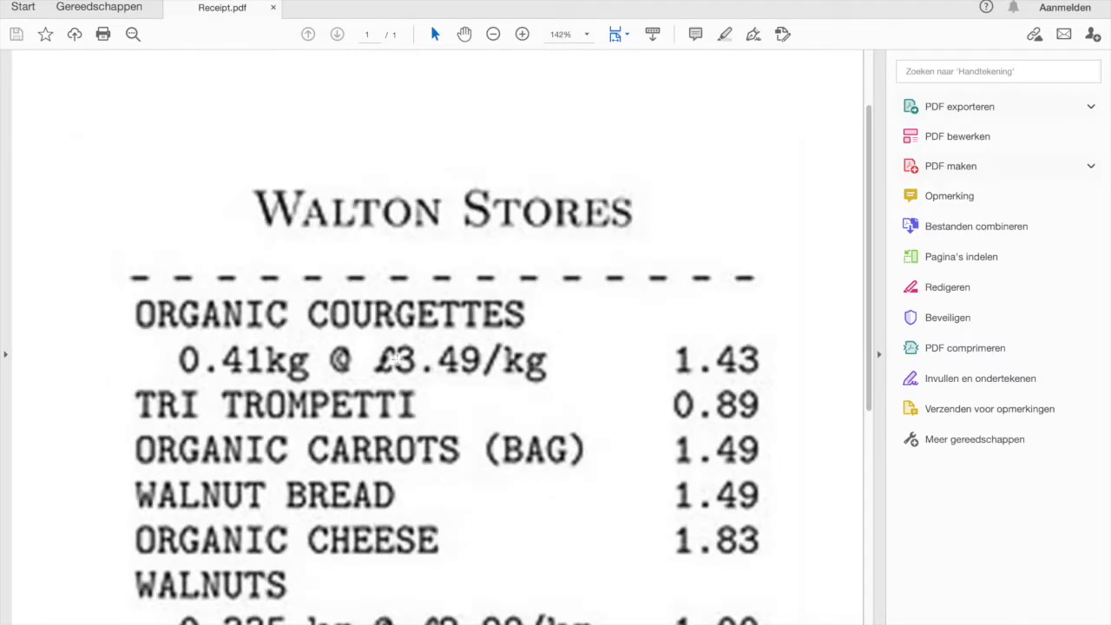
scroll(395, 358, "down", 3)
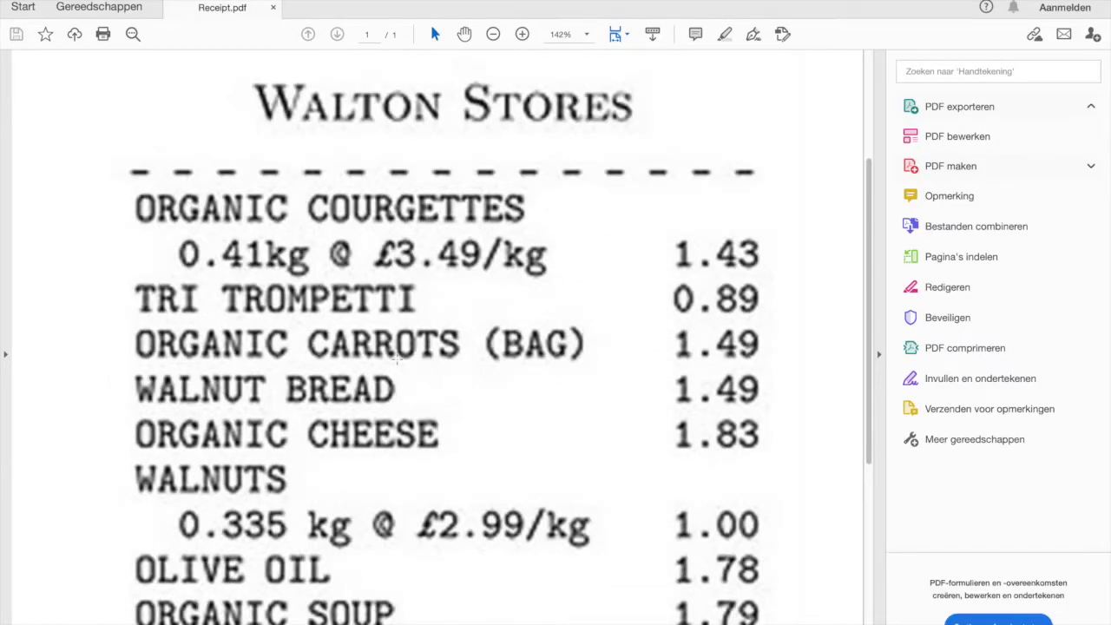
scroll(397, 358, "down", 5)
scroll(396, 359, "up", 10)
scroll(397, 358, "down", 5)
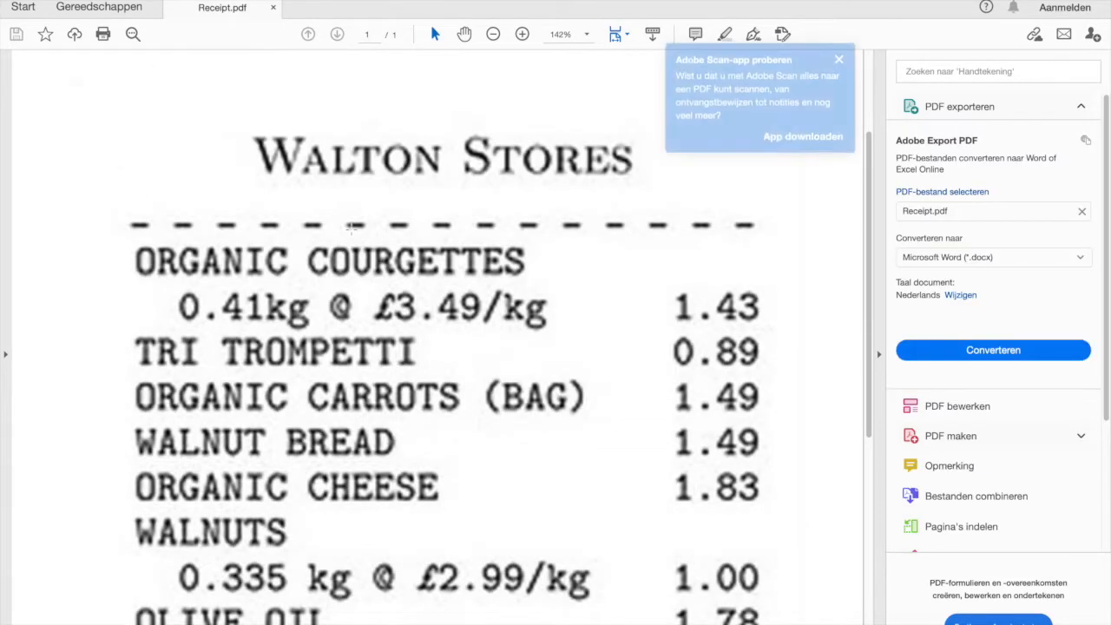
scroll(350, 229, "down", 10)
scroll(350, 229, "up", 3)
scroll(350, 228, "up", 3)
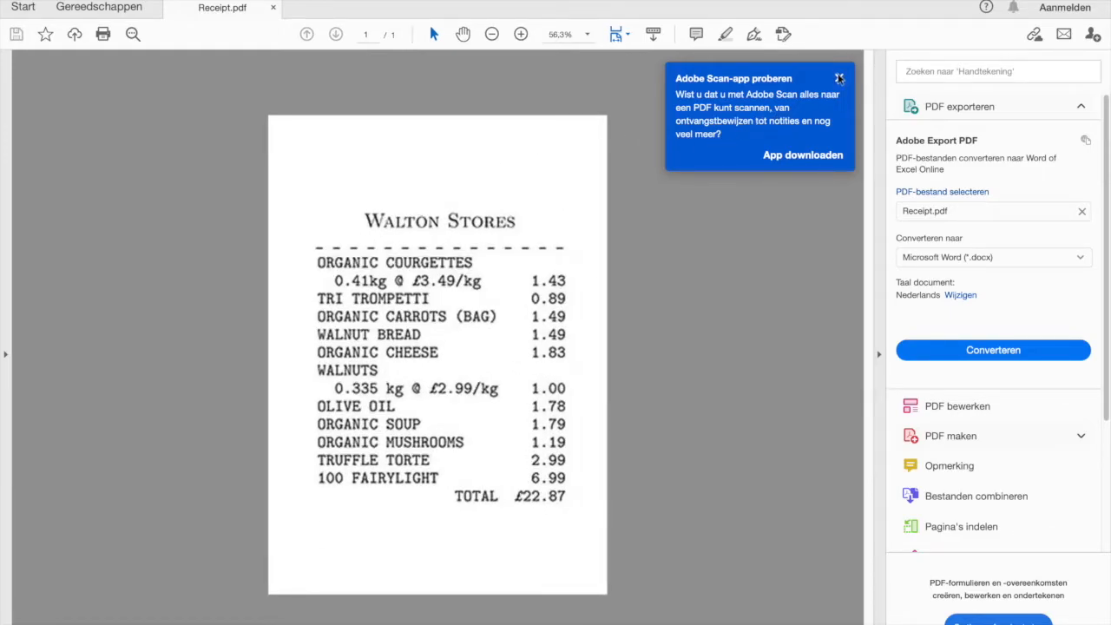
left_click(839, 78)
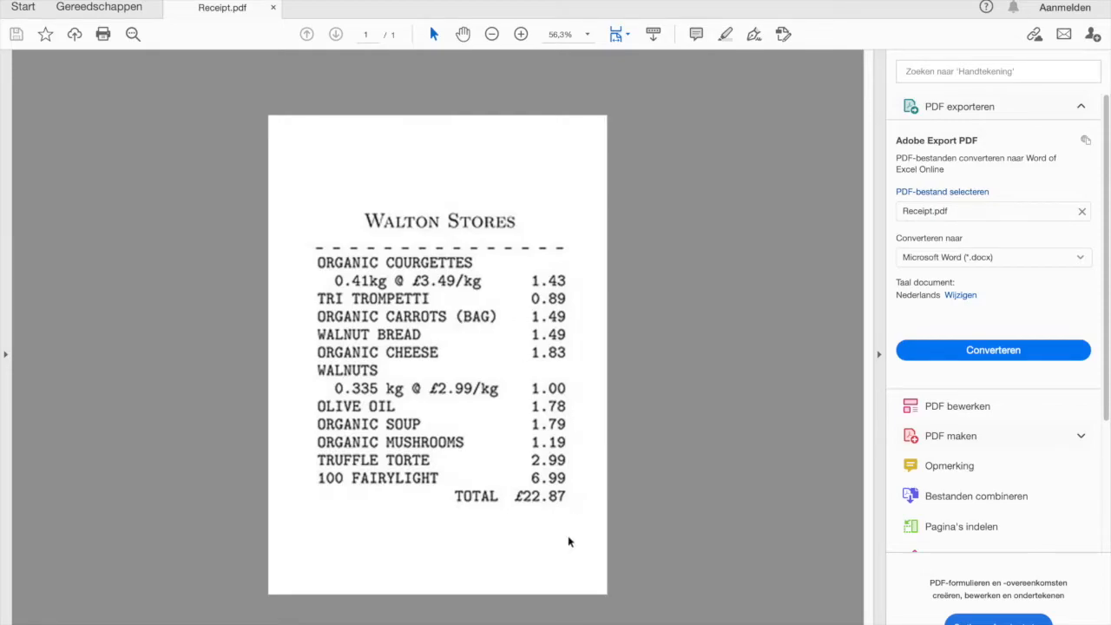
Switch to Tableau Desktop and connect to the Receipt PDF in the desktop's Receipt Scanner folder, scanning all pages
mouse_move(696, 612)
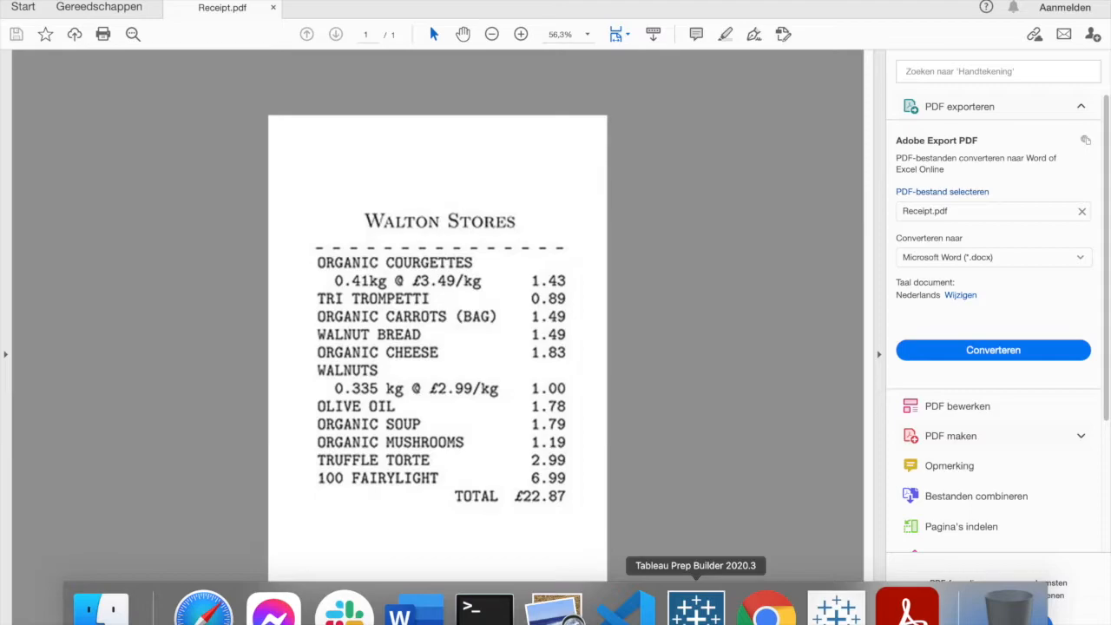
left_click(836, 612)
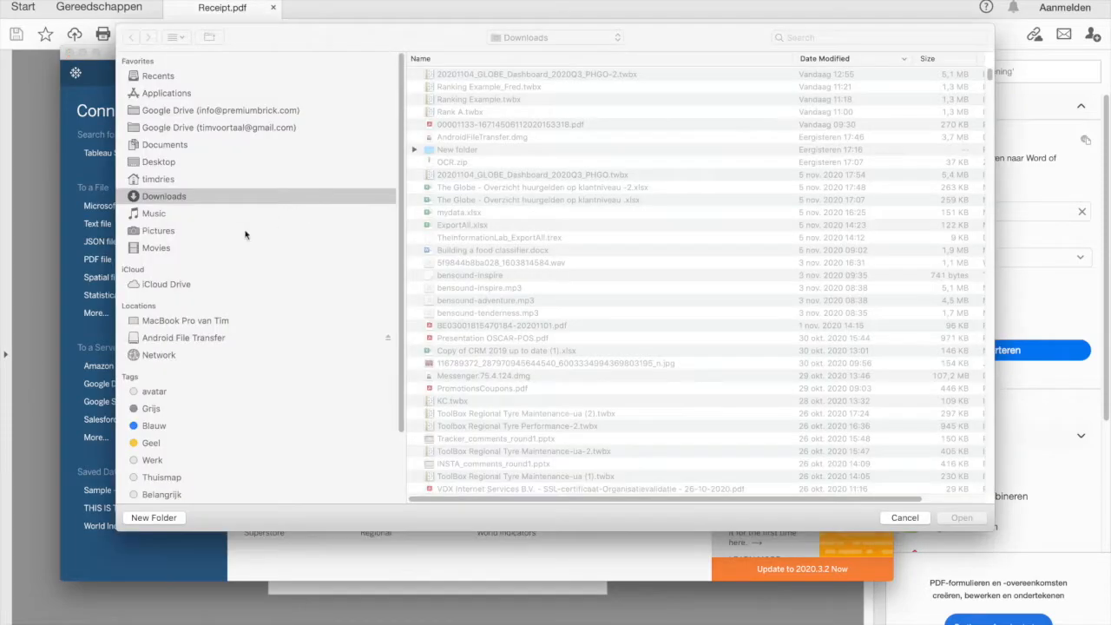
left_click(170, 161)
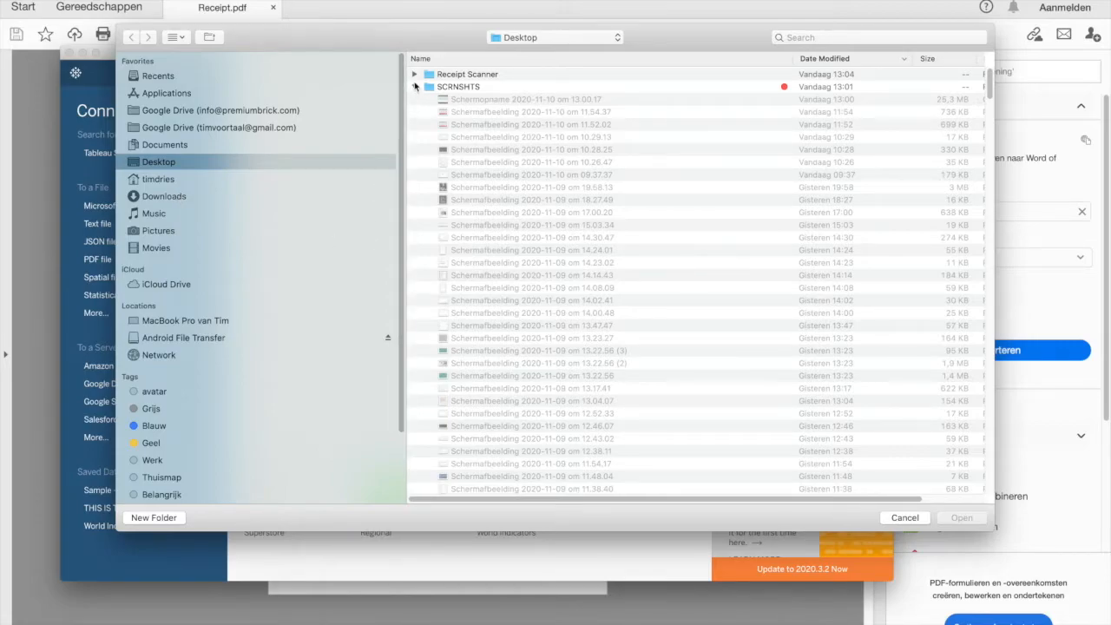
left_click(415, 77)
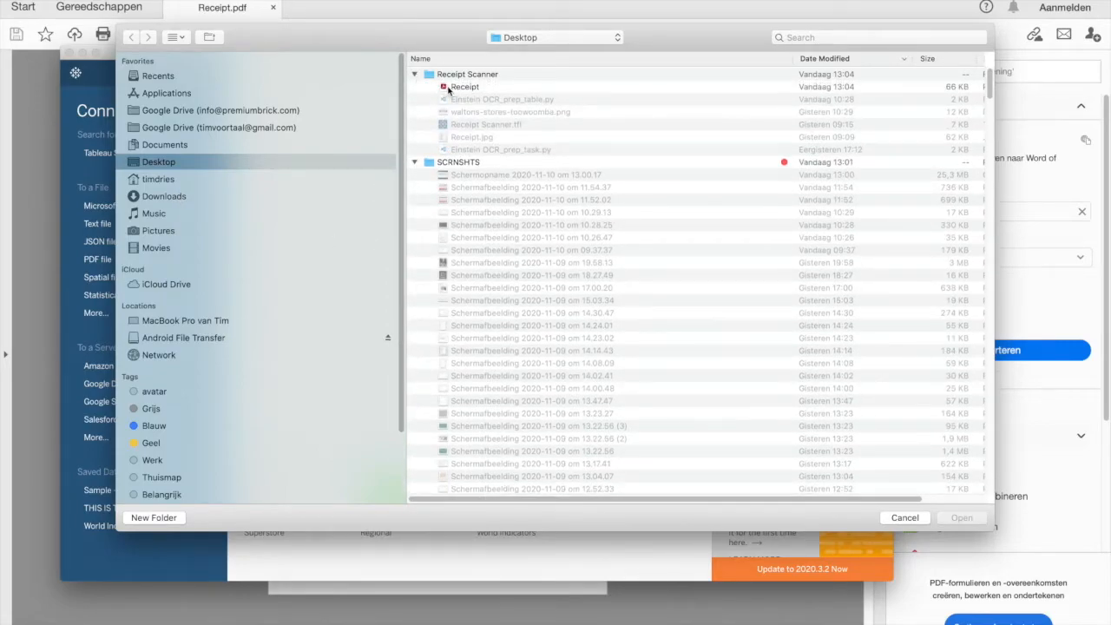
left_click(458, 88)
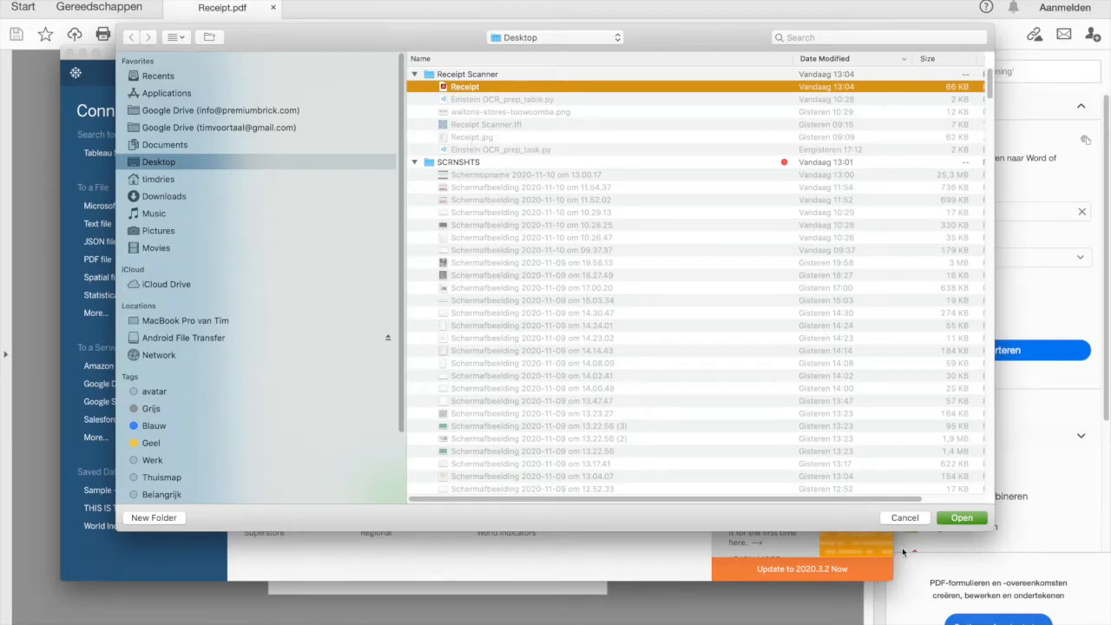
left_click(970, 518)
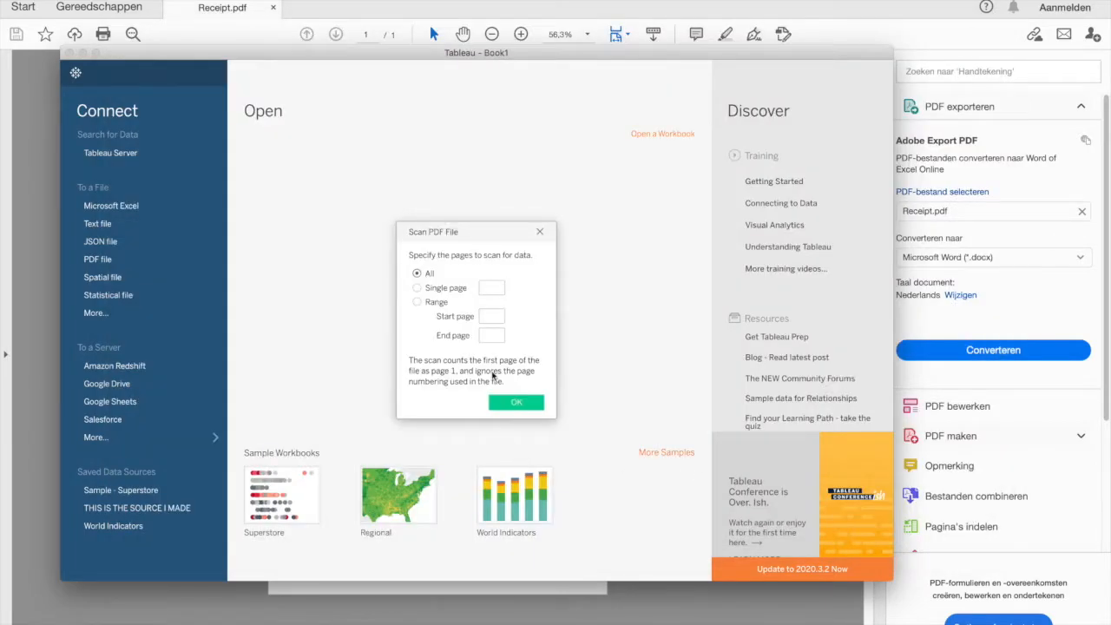
left_click(537, 403)
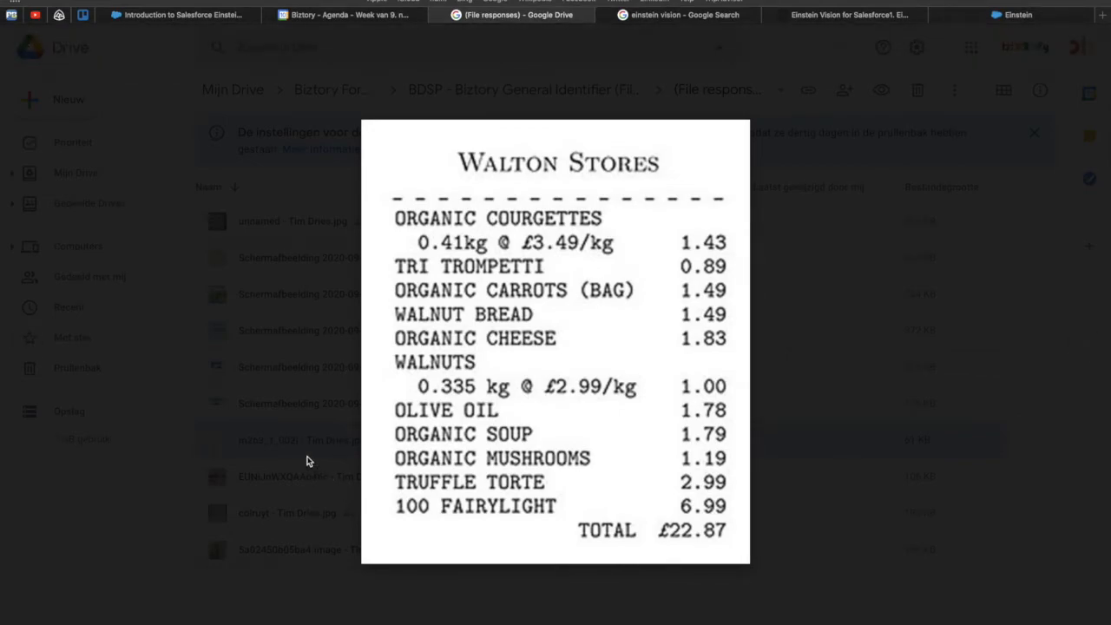
Review the m263_1_002i receipt image in Google Drive's file responses folder and preview an uploaded image's link in the form responses sheet
mouse_move(47, 80)
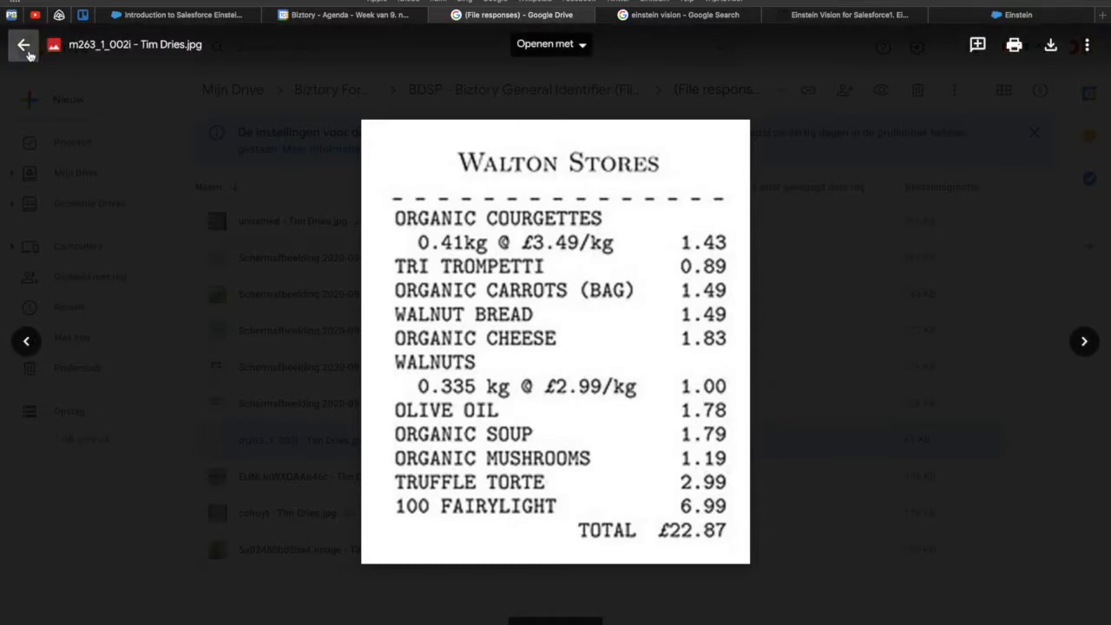
left_click(26, 43)
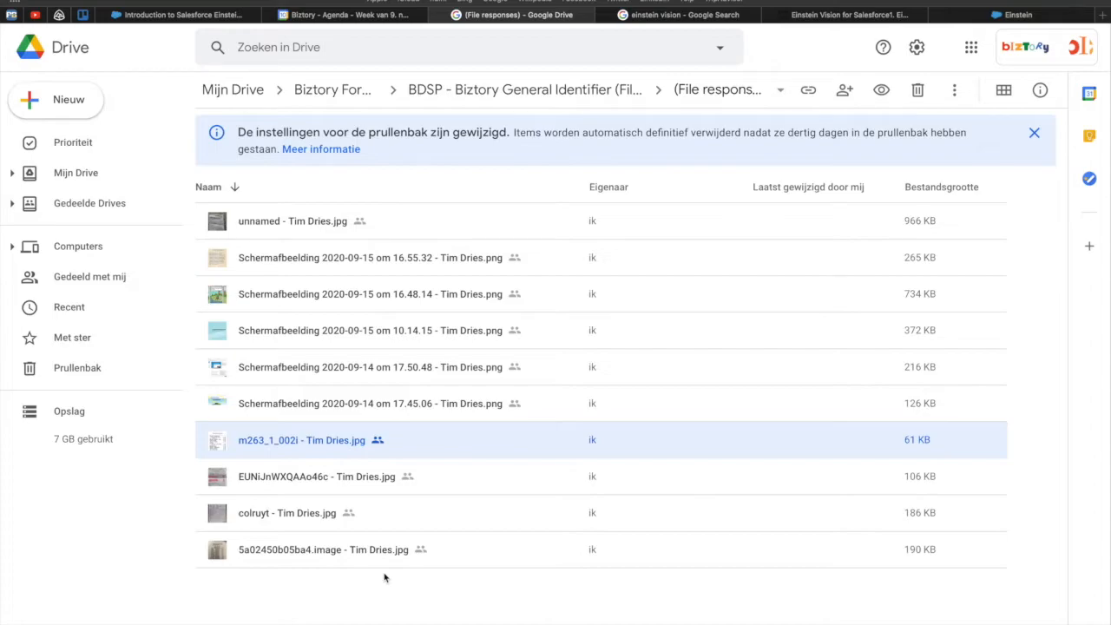
double_click(302, 443)
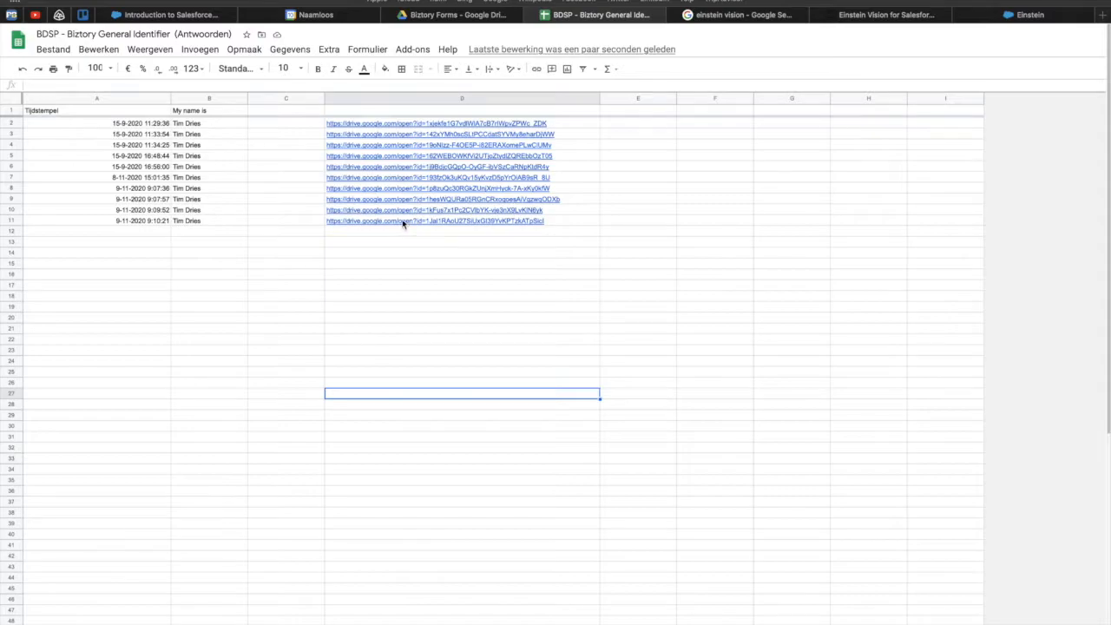
mouse_move(403, 223)
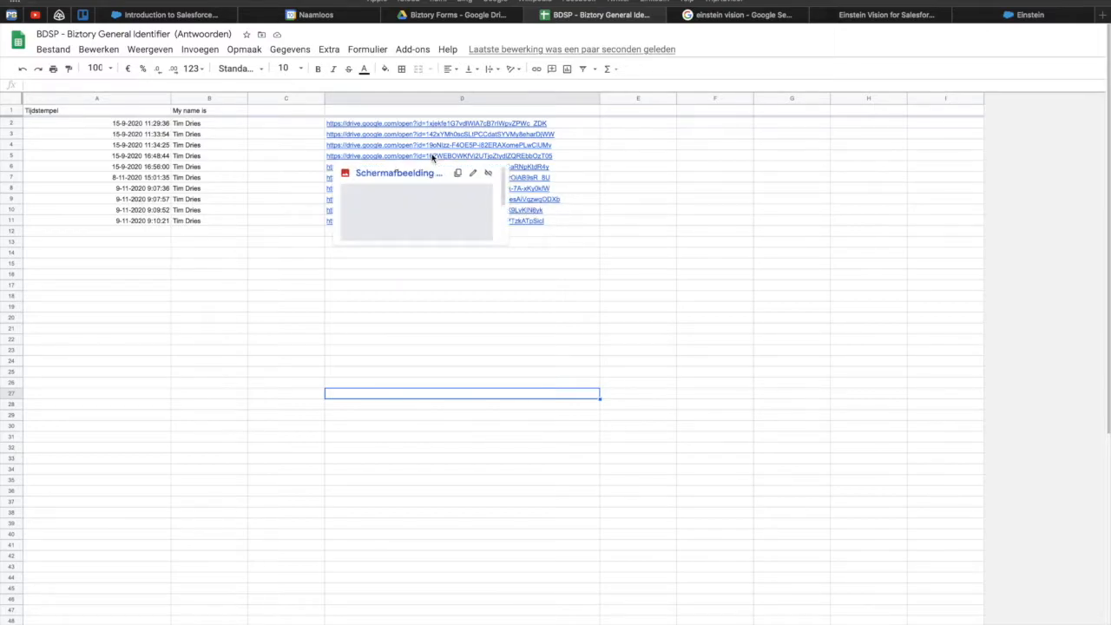
Dismiss the link preview in the responses sheet and switch to Tableau Prep, opening the flow built on the form responses
left_click(412, 311)
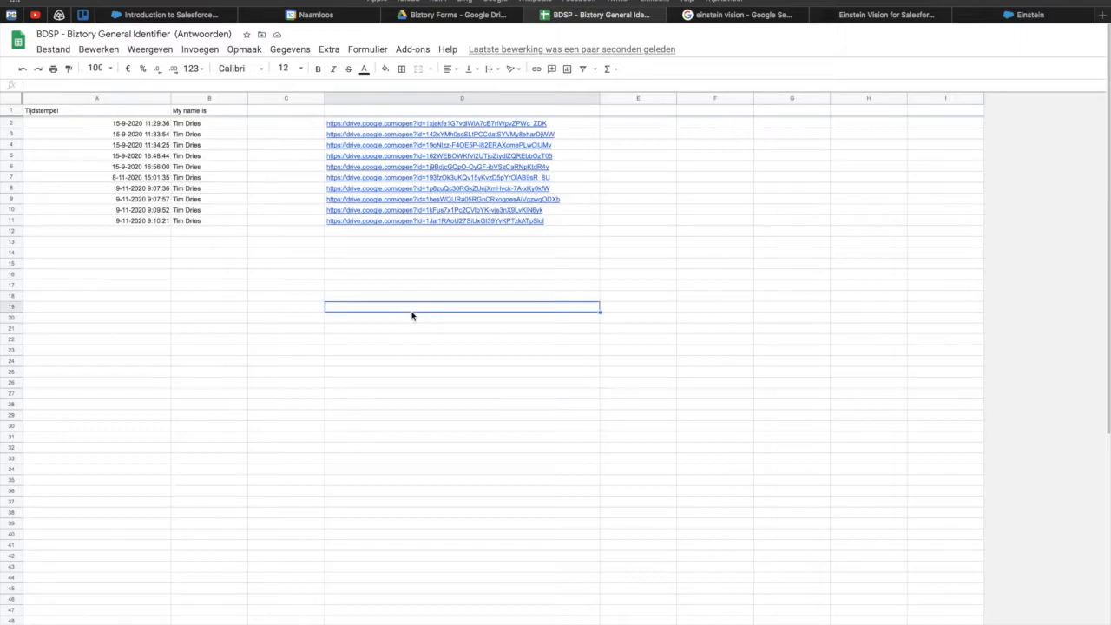
mouse_move(518, 612)
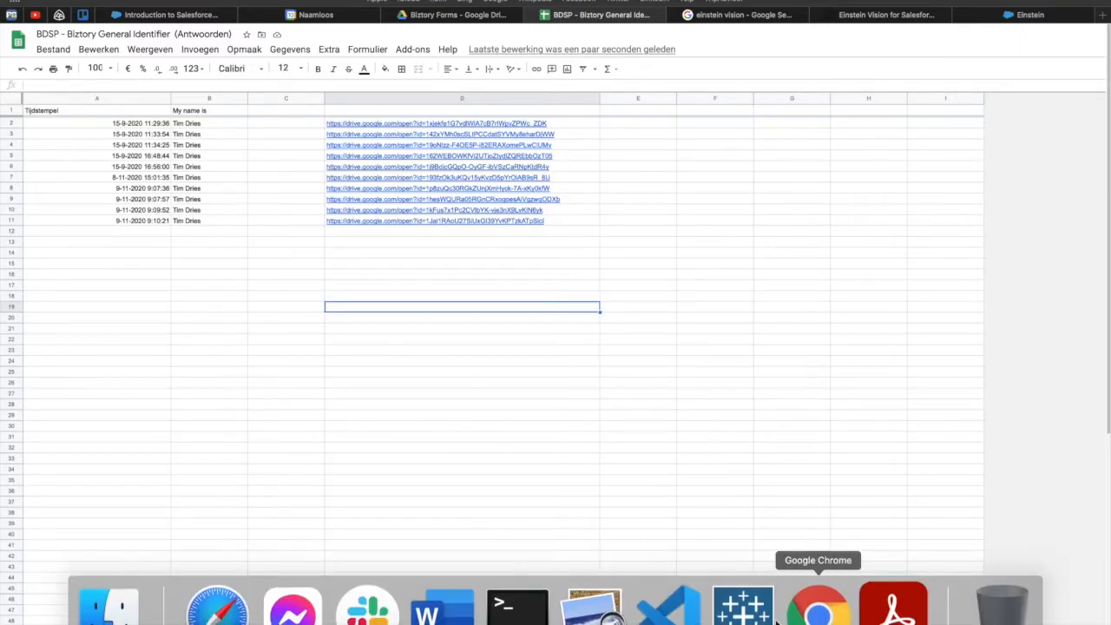
left_click(743, 608)
left_click(168, 125)
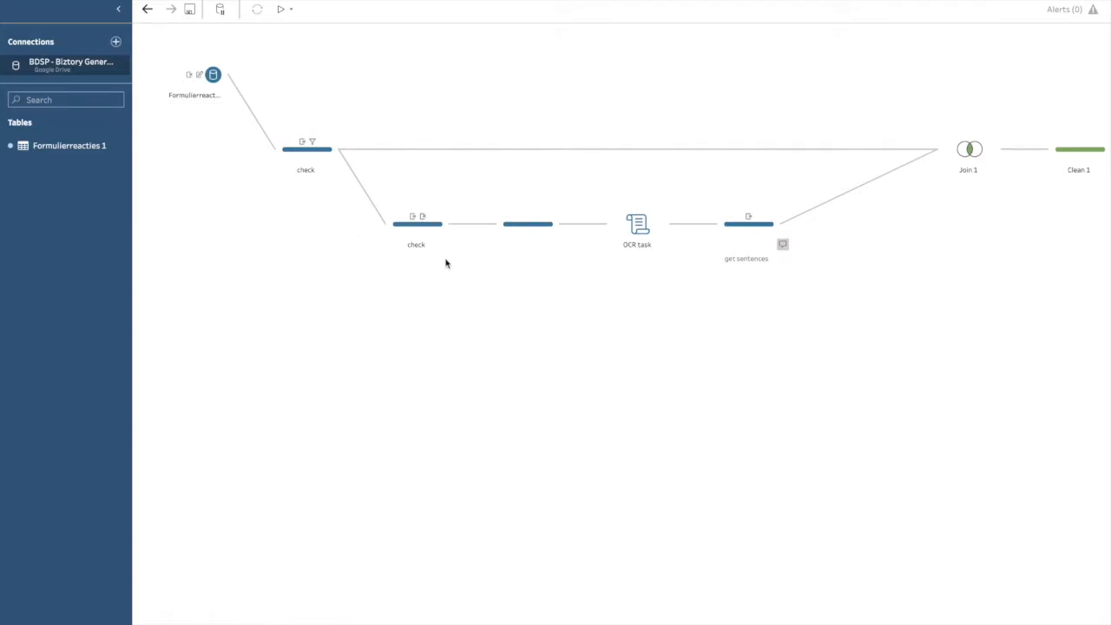
Inspect the unnamed clean step feeding the OCR task, widening the source column to read the full Google Drive download links
left_click(522, 225)
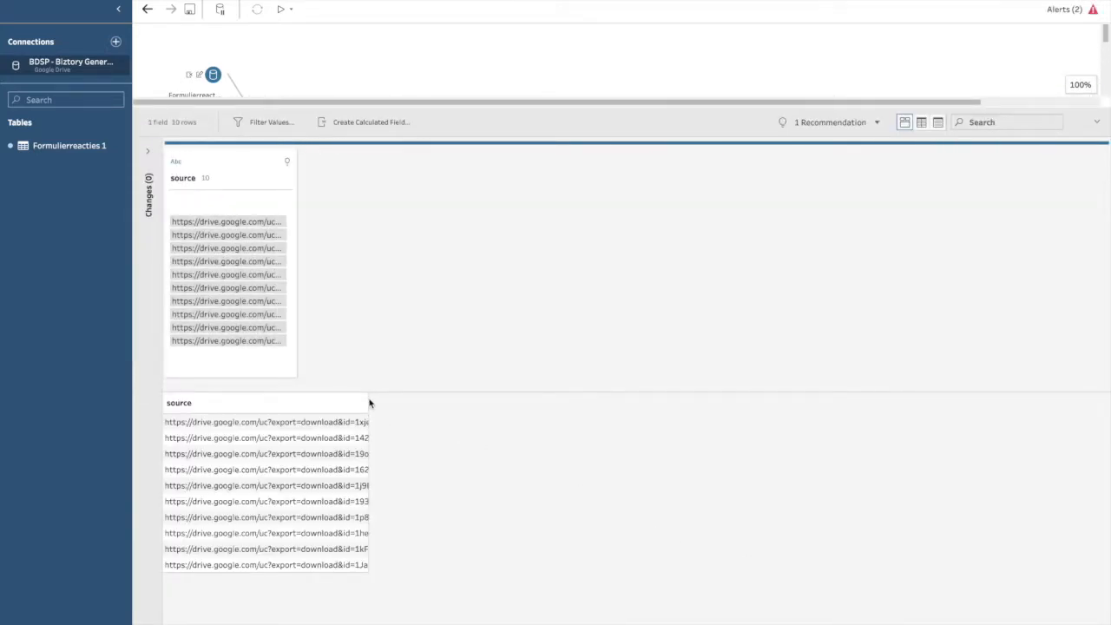
left_click_drag(368, 402, 550, 453)
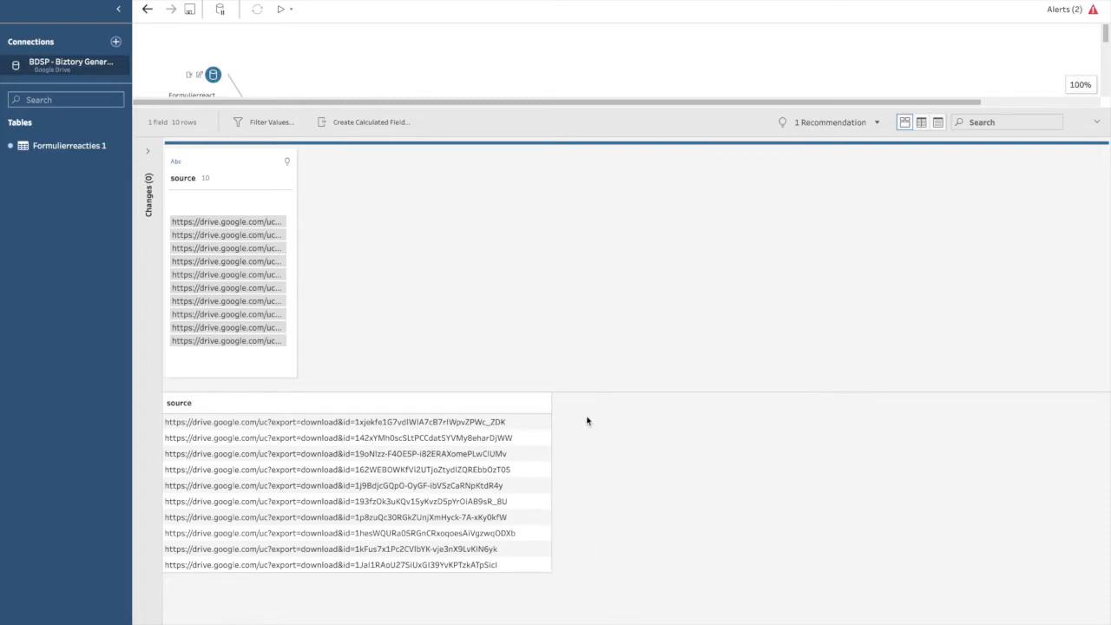
left_click(1098, 121)
Examine the first check step's timestamp, name, key and upload link fields in the expanded data pane, then collapse it
left_click(319, 160)
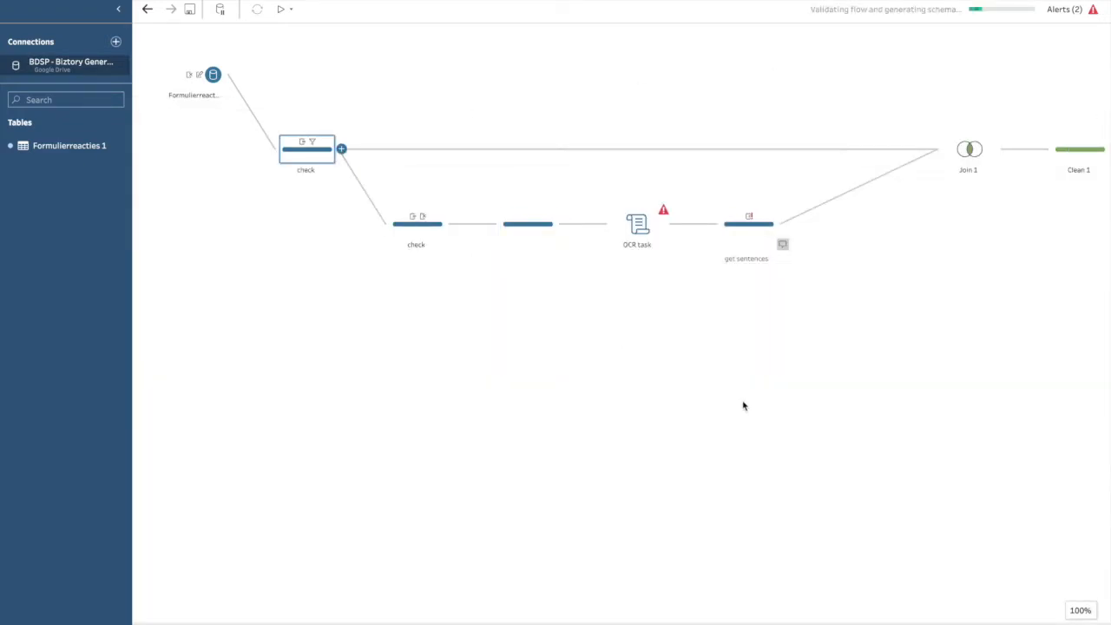
left_click(1098, 610)
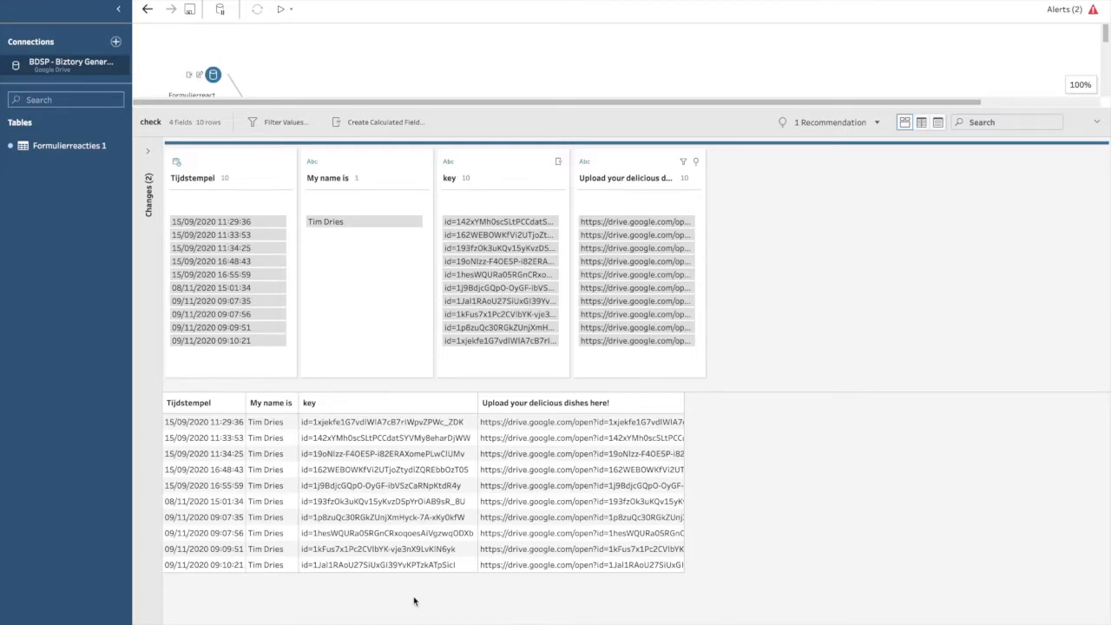
left_click(1097, 122)
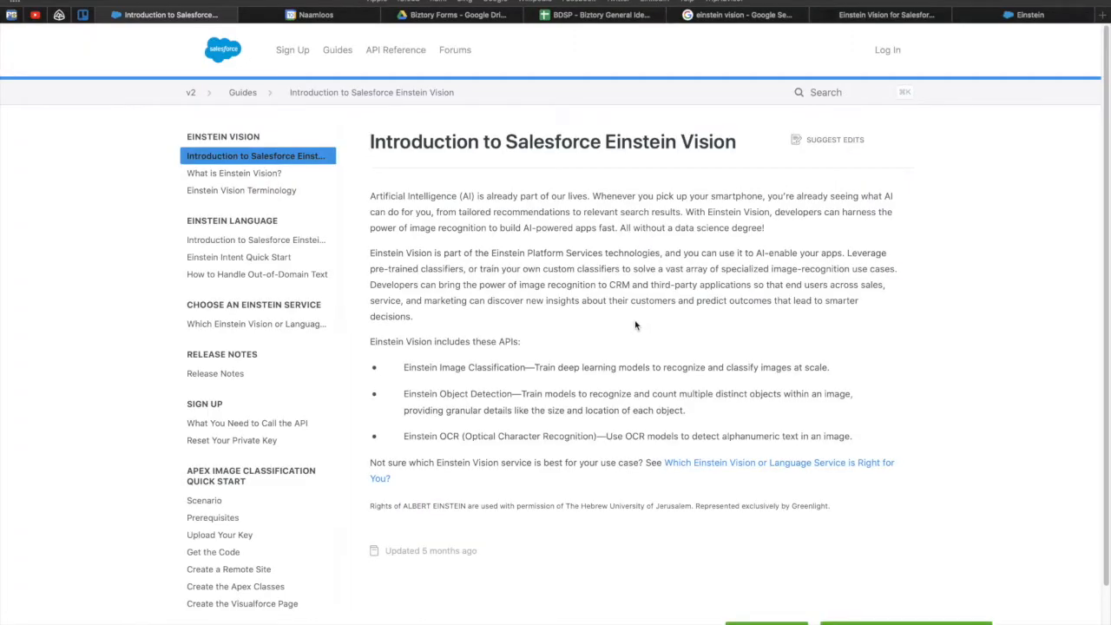
Switch to the browser's Introduction to Salesforce Einstein Vision guide and highlight the Einstein OCR entry and its description
scroll(660, 501, "down", 2)
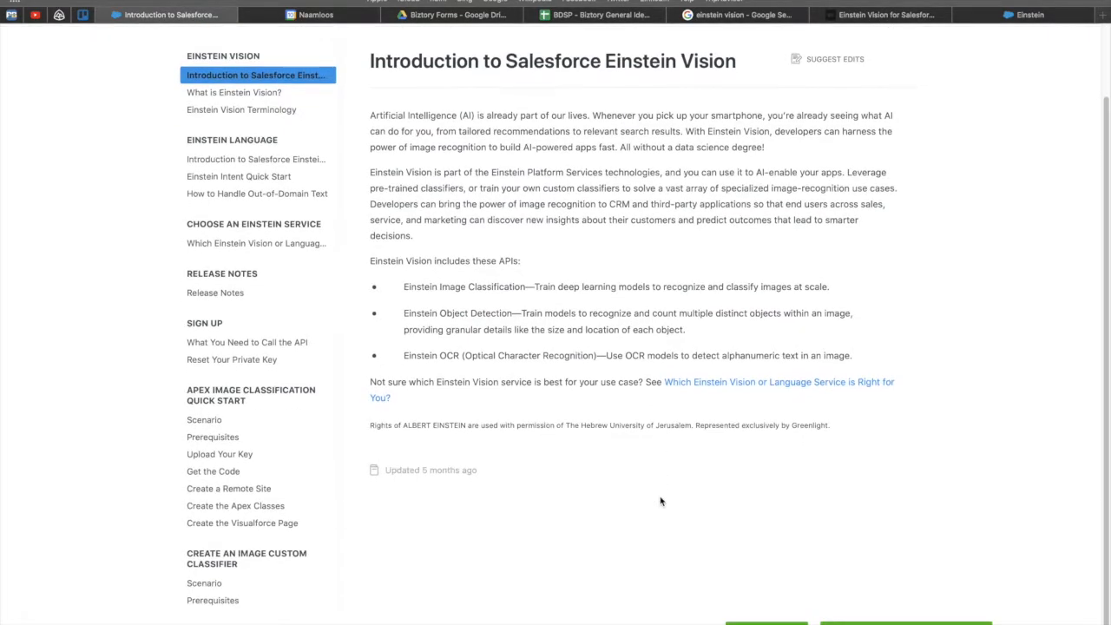
scroll(660, 501, "up", 1)
scroll(660, 501, "up", 2)
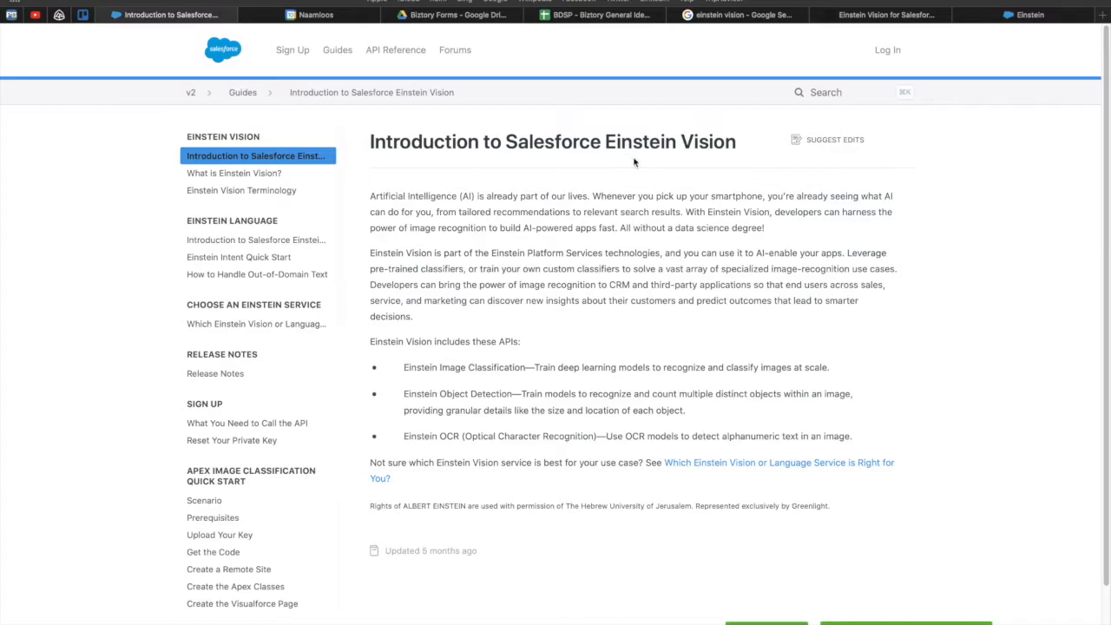
left_click_drag(607, 142, 740, 137)
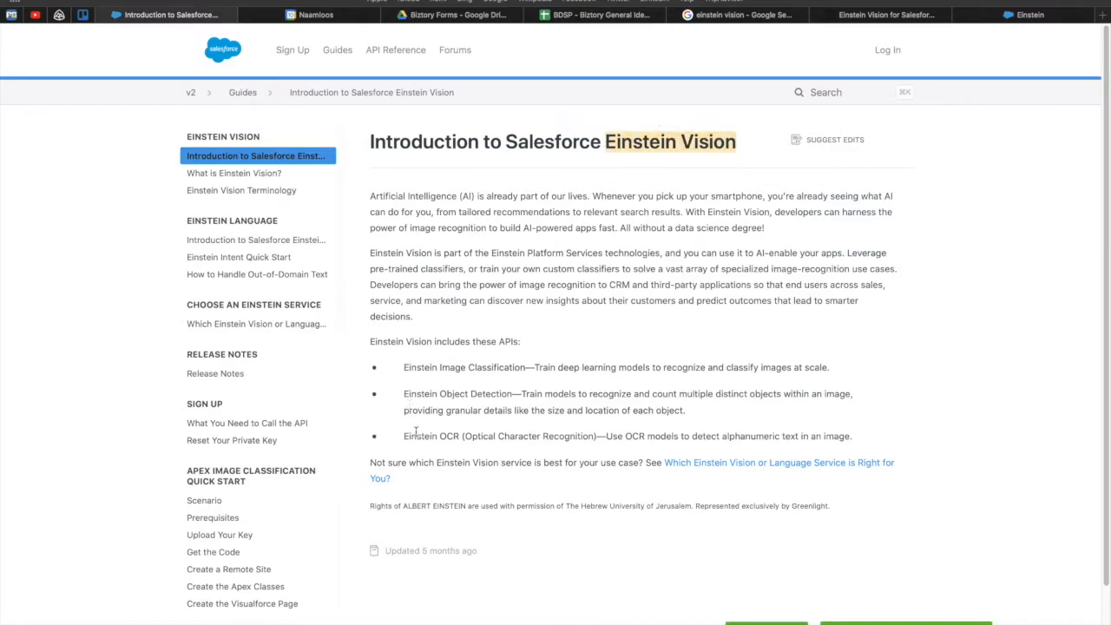
left_click_drag(403, 435, 606, 436)
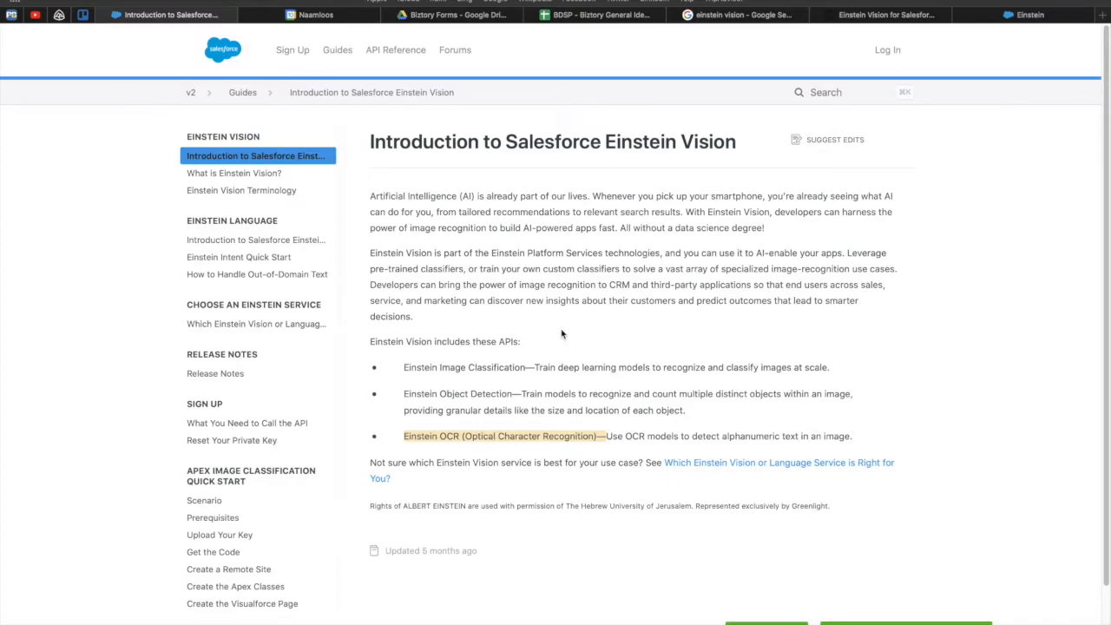
left_click_drag(608, 436, 858, 437)
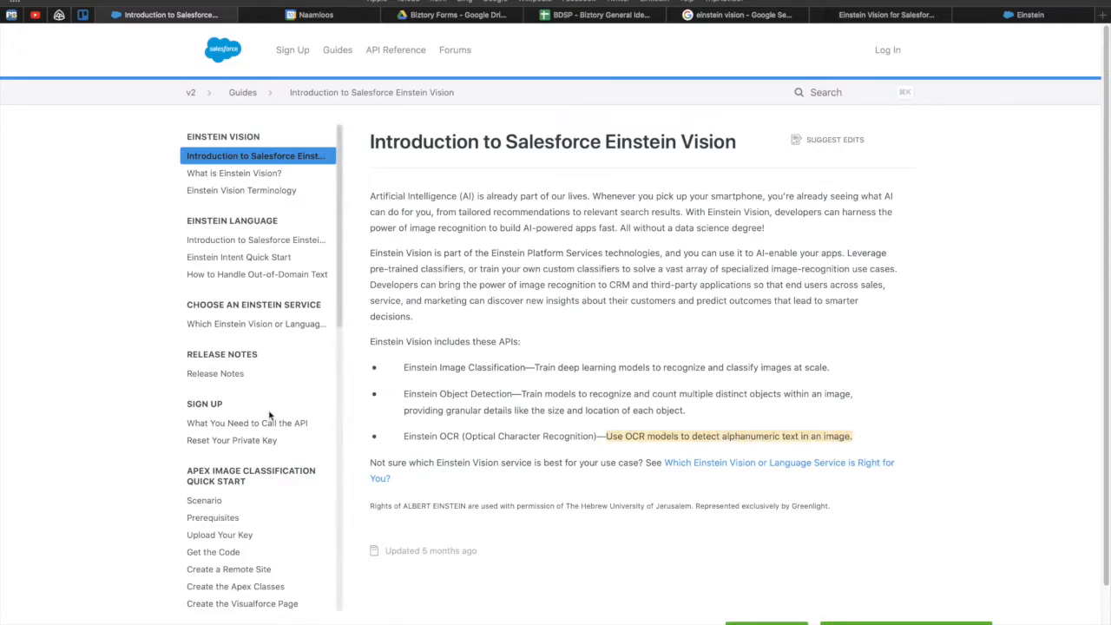
Open the What is Einstein OCR? guide under Detect Text in Images
scroll(269, 415, "down", 7)
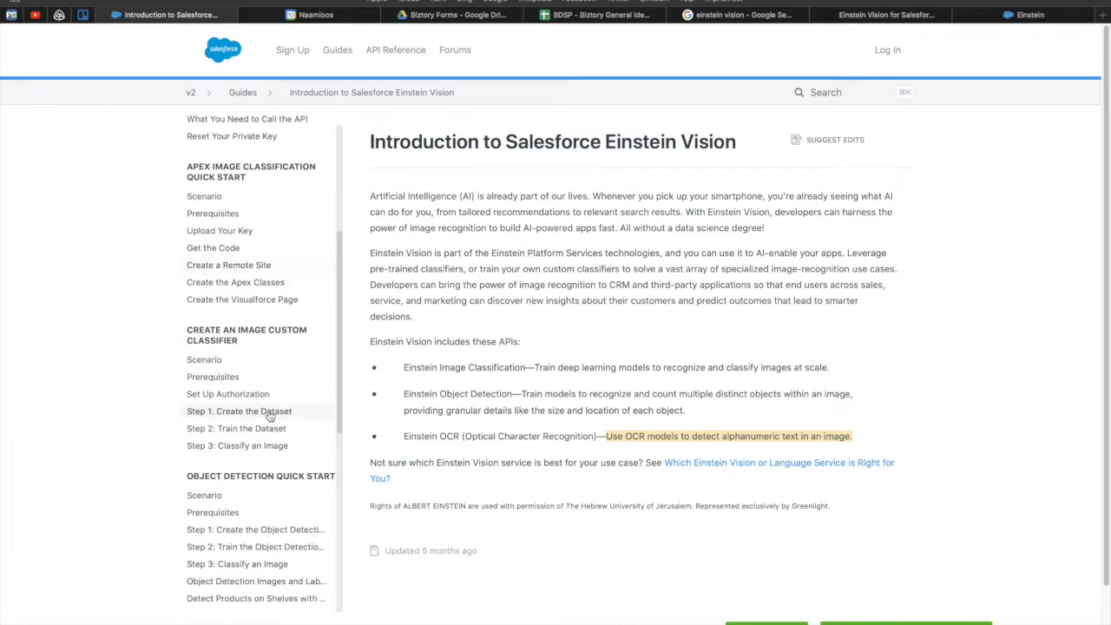
scroll(270, 408, "down", 3)
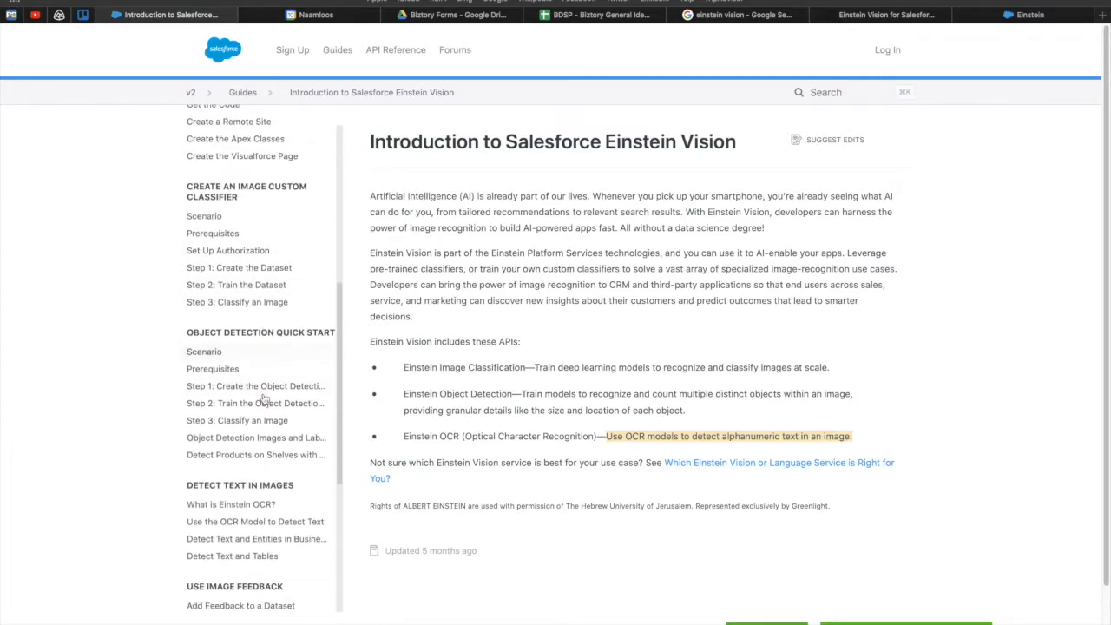
left_click(274, 507)
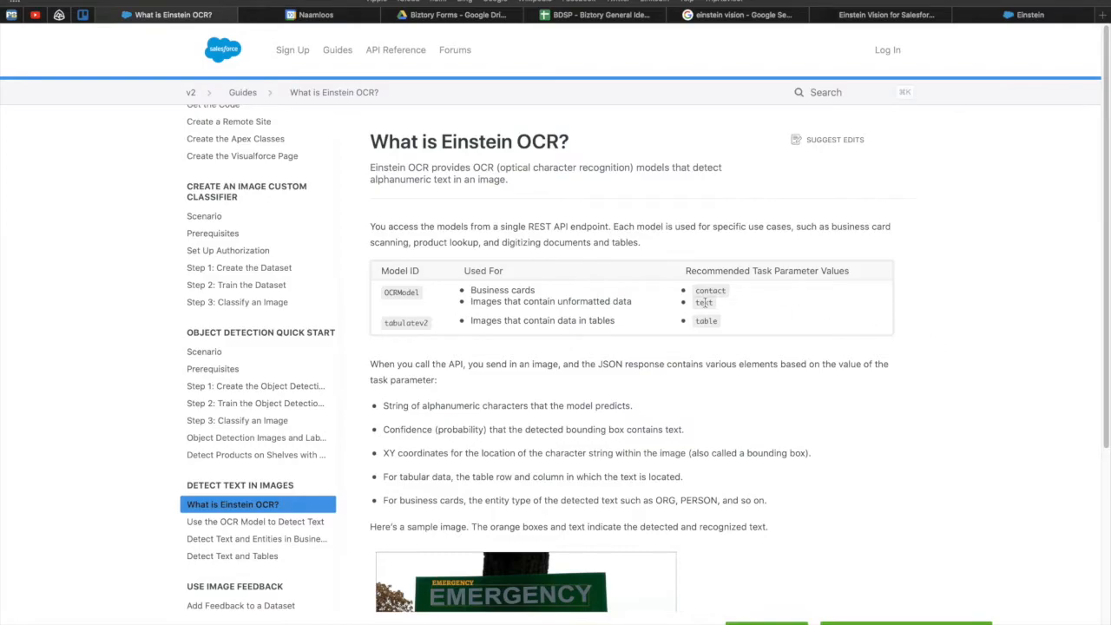
Examine the model table's OCRModel and tabulatev2 rows, highlighting their uses and the recommended contact and text task parameter values
left_click_drag(385, 298, 427, 295)
left_click_drag(383, 326, 431, 320)
left_click_drag(618, 321, 373, 320)
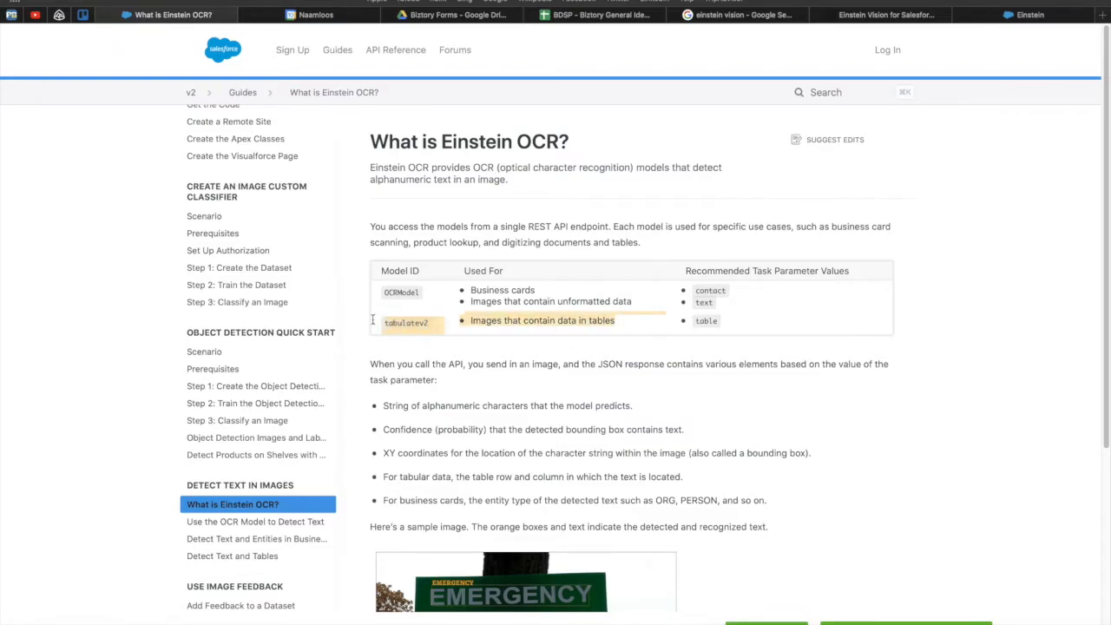
left_click(523, 320)
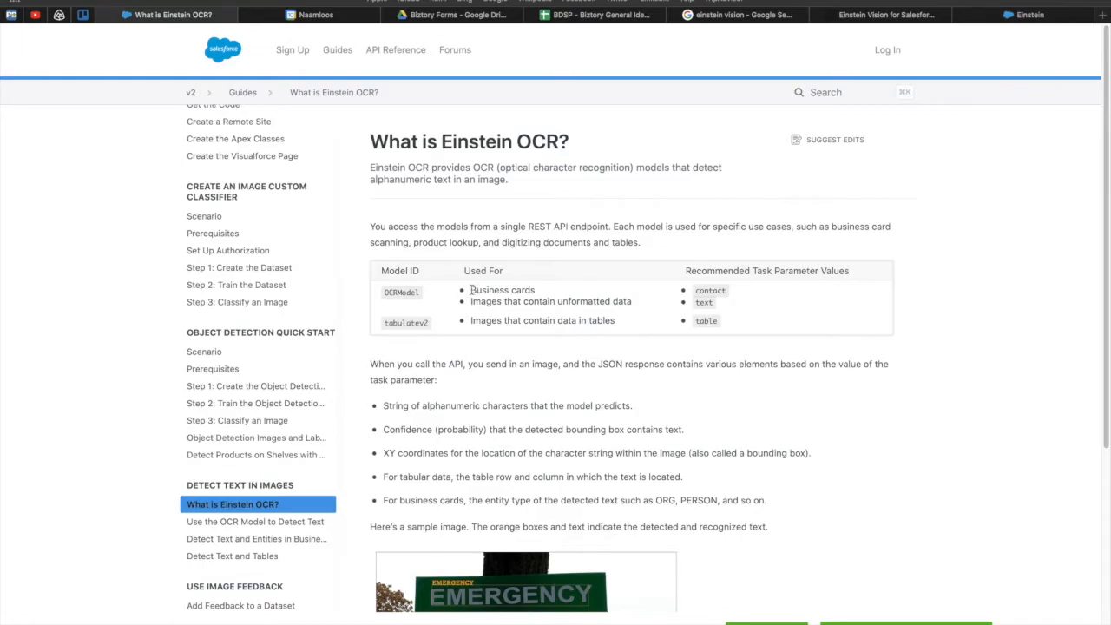
left_click_drag(472, 290, 536, 291)
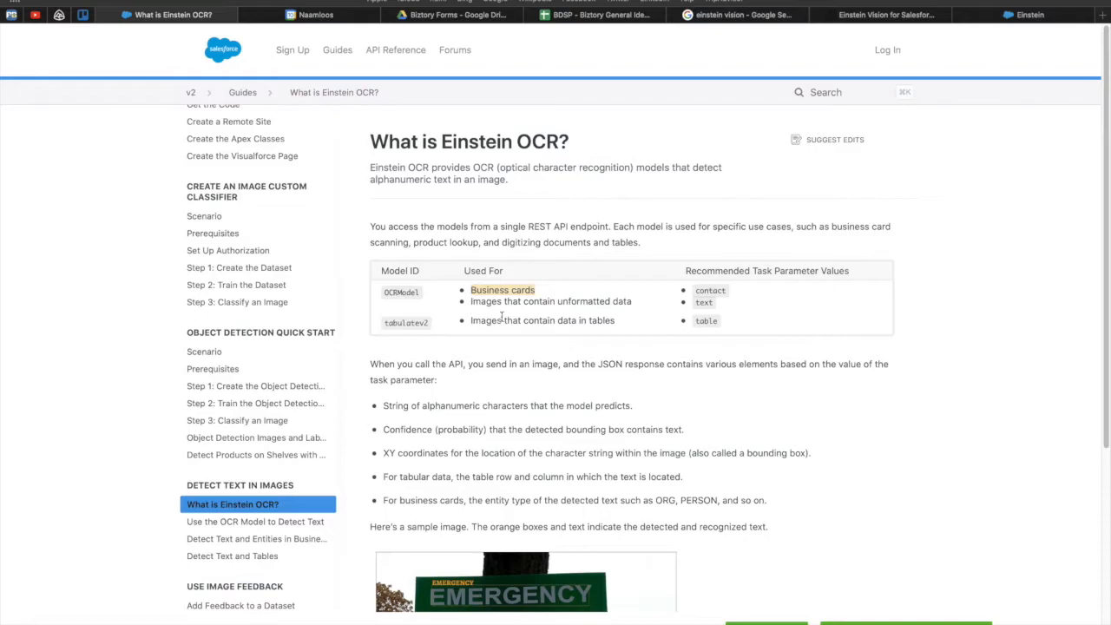
left_click_drag(470, 302, 643, 306)
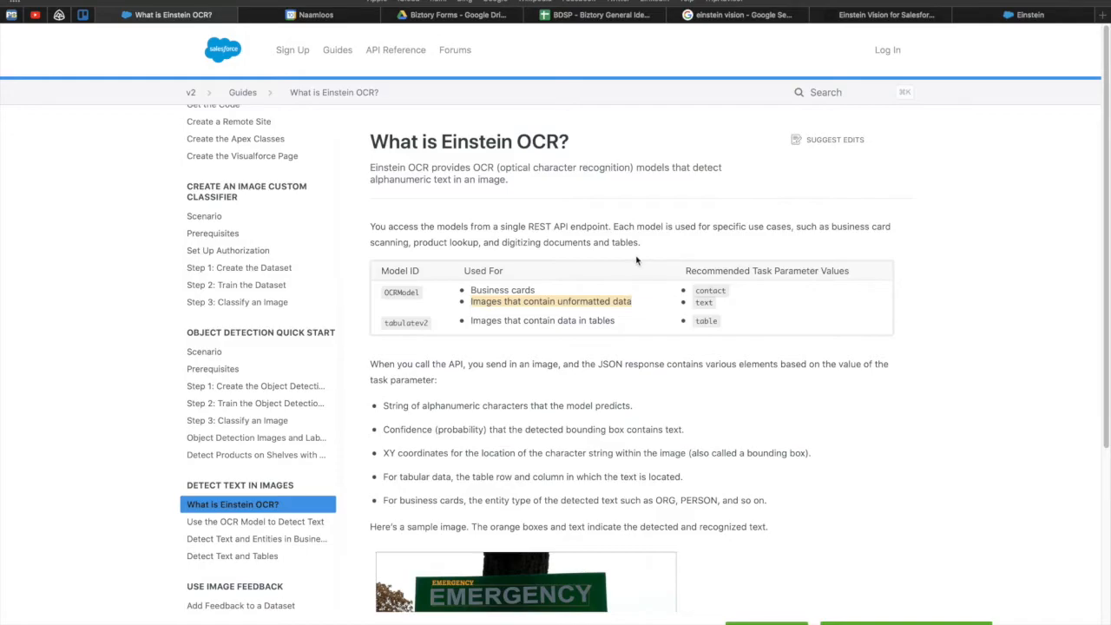
left_click_drag(731, 309, 694, 296)
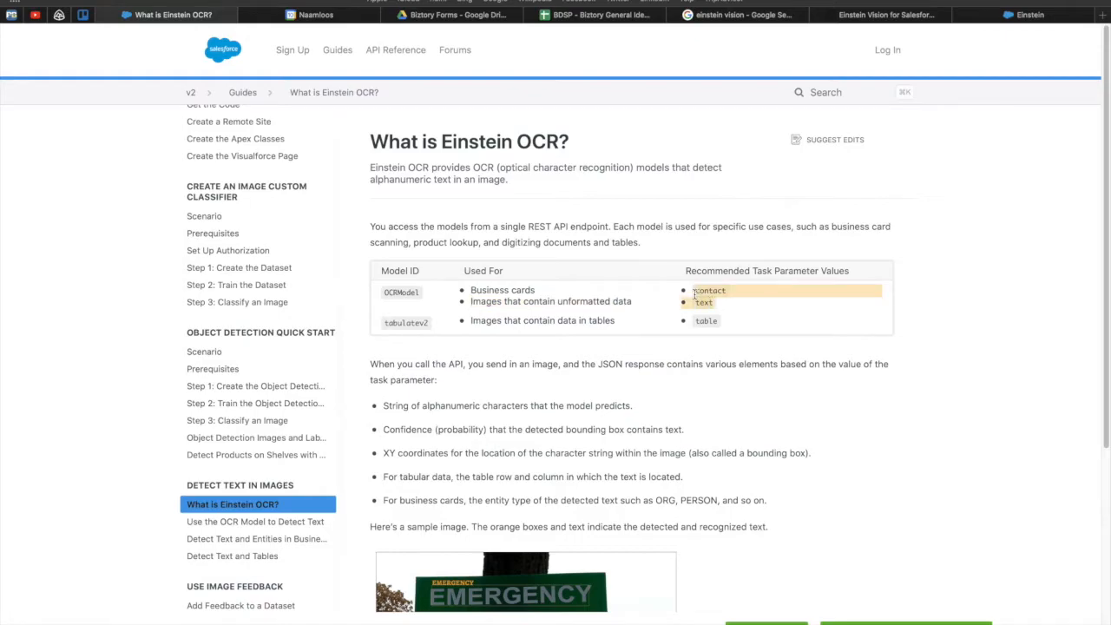
left_click(739, 302)
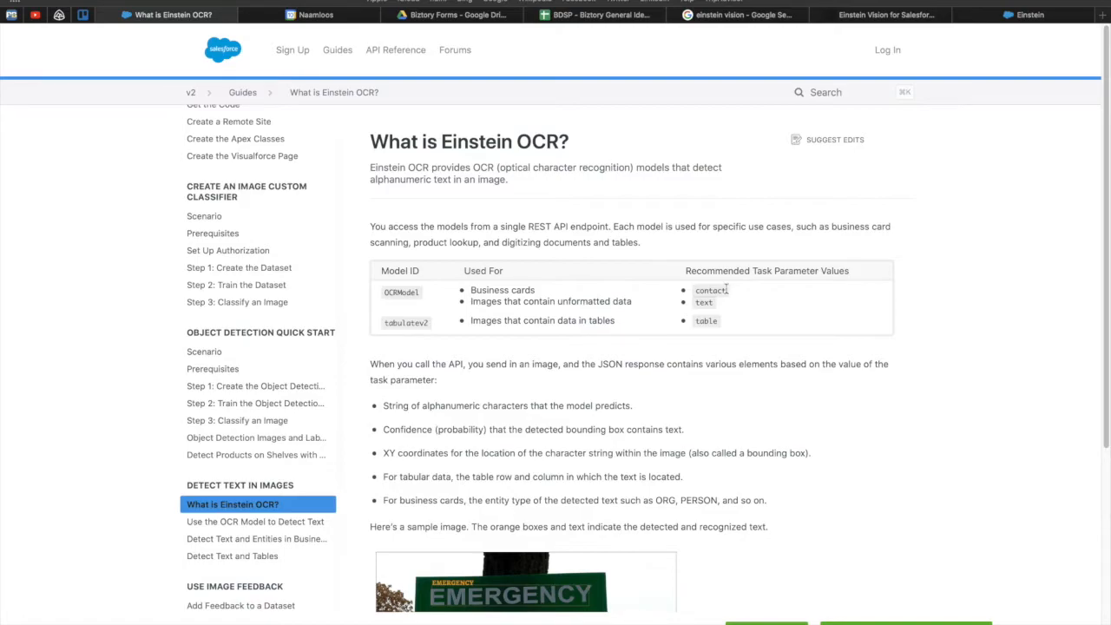
Switch to Einstein OCR_prep_task.py in Visual Studio Code and highlight the requests, pandas and json imports
key("super+Tab")
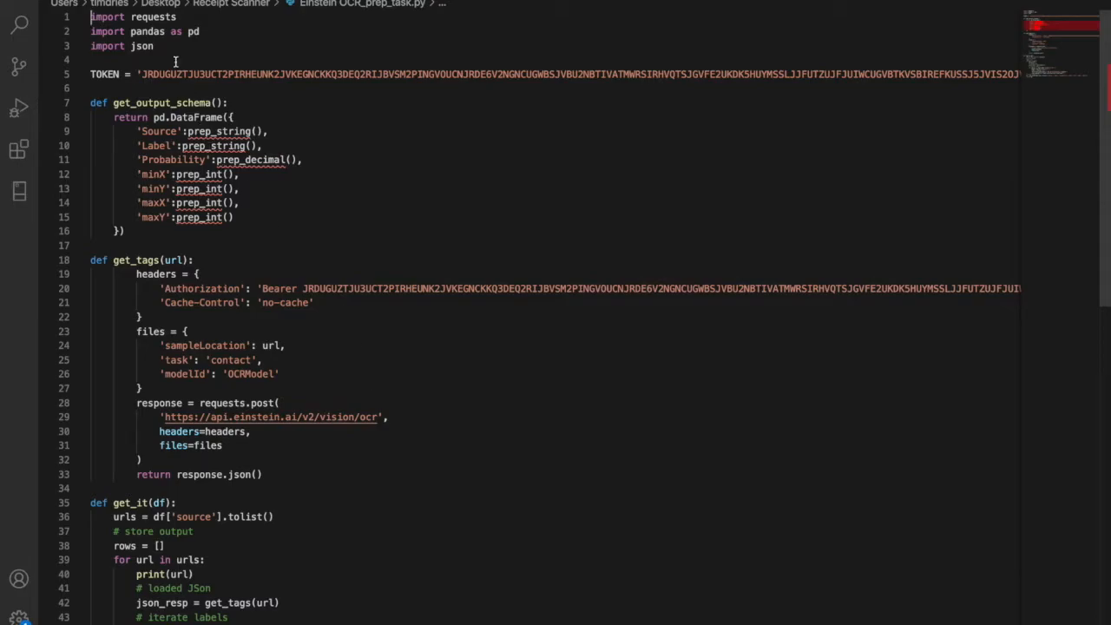
left_click_drag(154, 46, 80, 20)
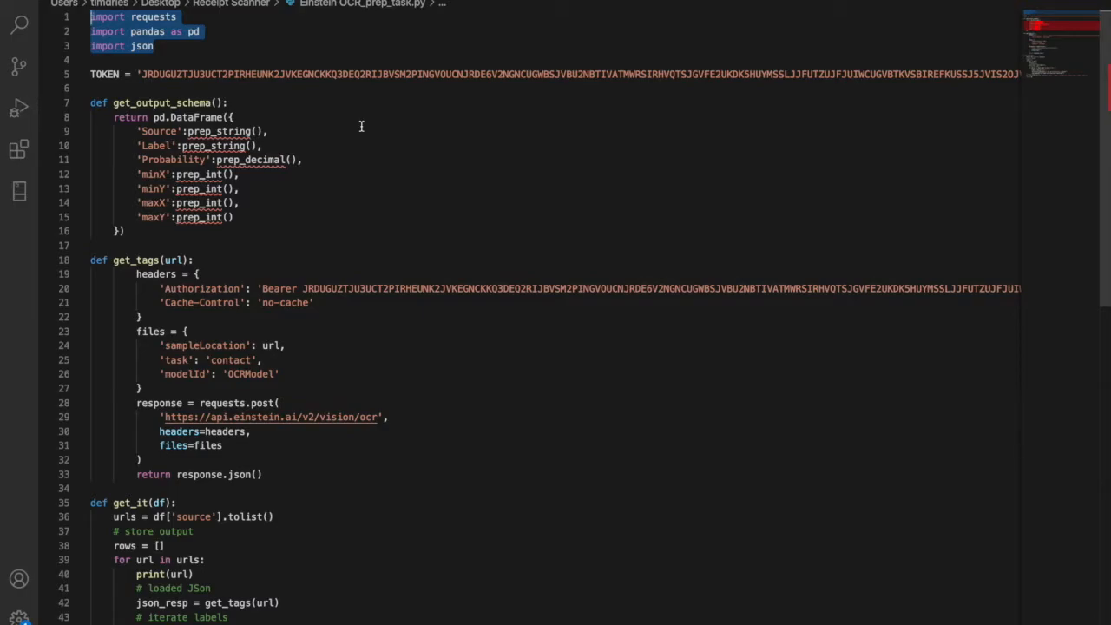
left_click(138, 31)
left_click_drag(131, 31, 202, 31)
double_click(132, 46)
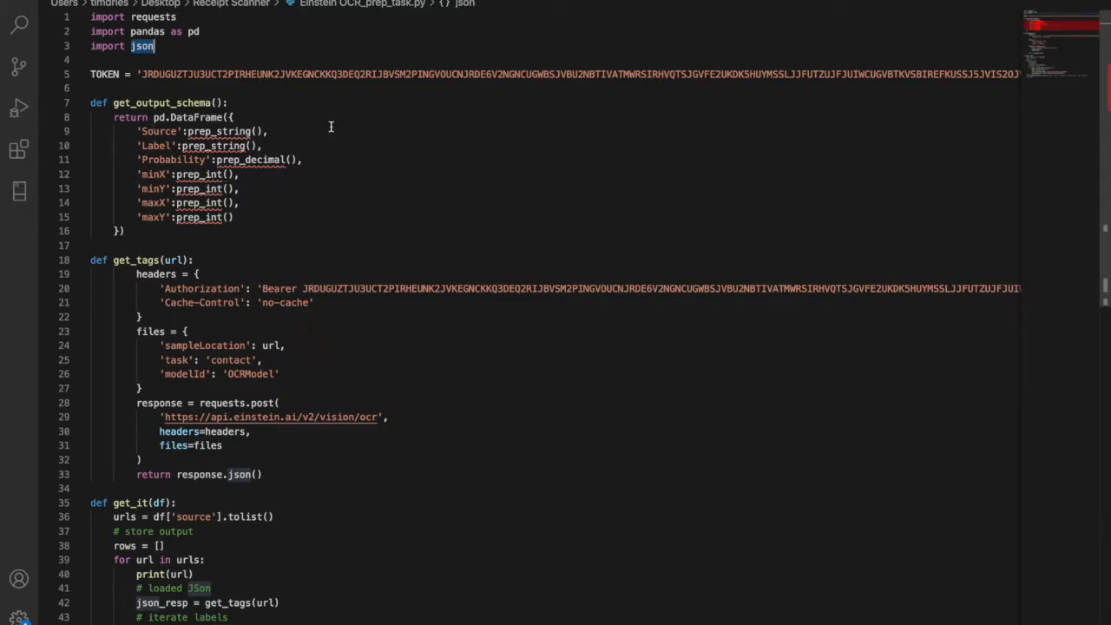
scroll(389, 345, "down", 3)
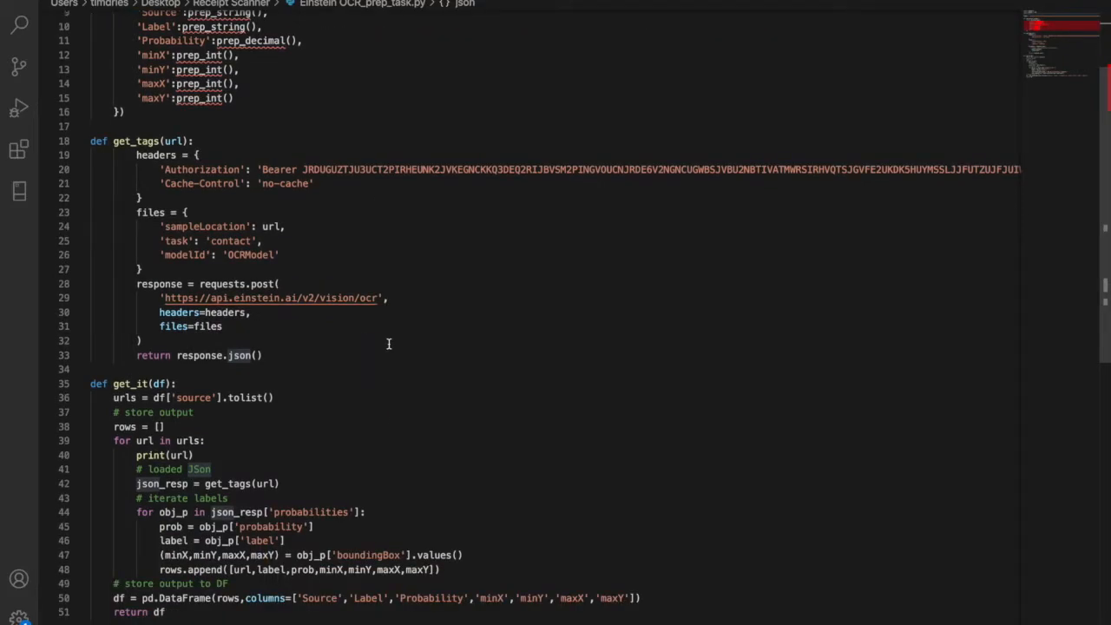
scroll(389, 344, "down", 3)
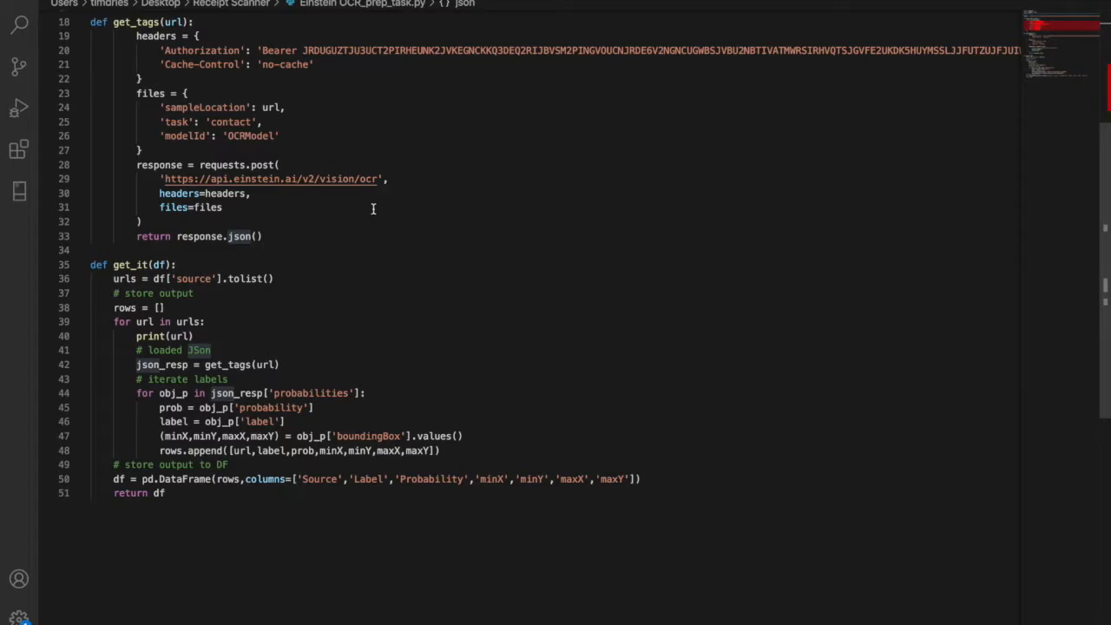
left_click(379, 179)
left_click_drag(378, 179, 165, 179)
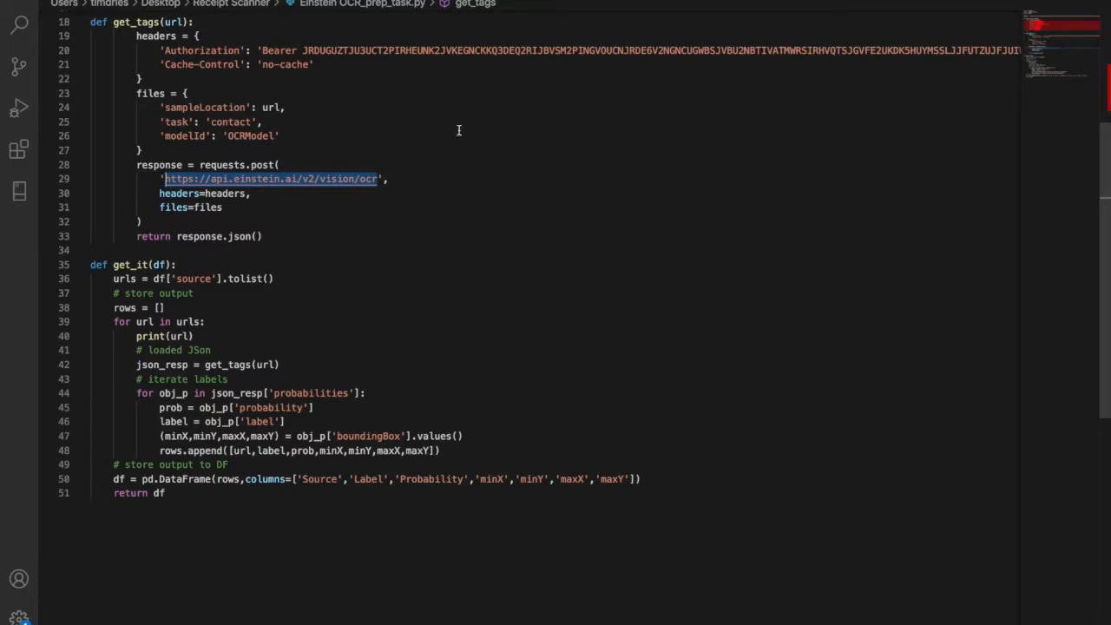
left_click(430, 336)
Examine the get_it function, highlighting the label, probability and boundingBox lookups and the min and max coordinate variables
scroll(434, 365, "down", 3)
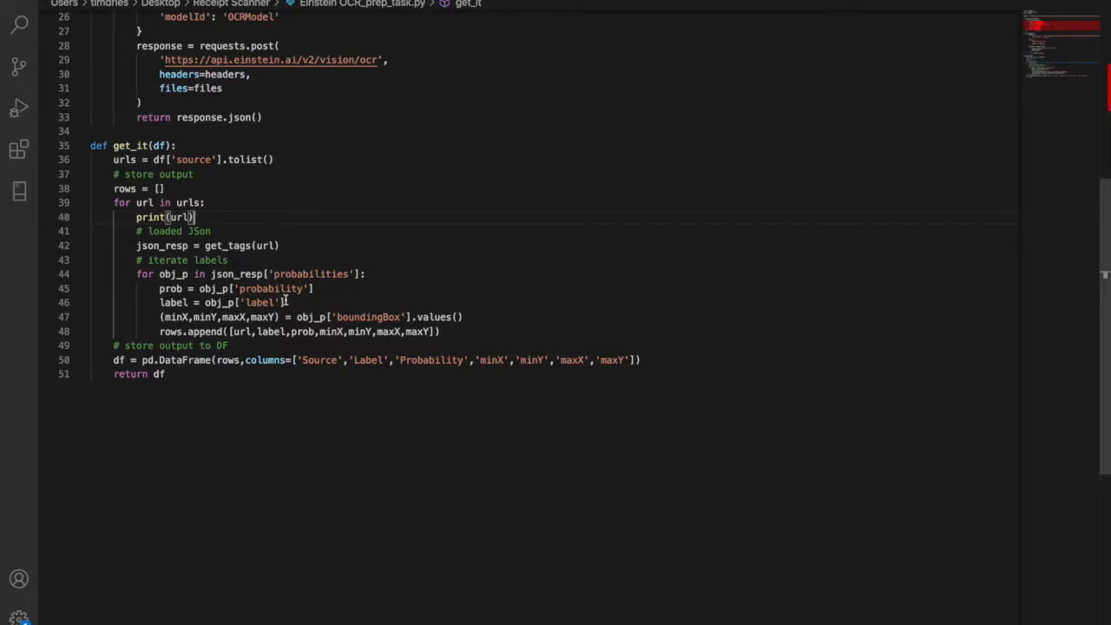
left_click_drag(295, 308, 246, 304)
left_click_drag(316, 288, 218, 288)
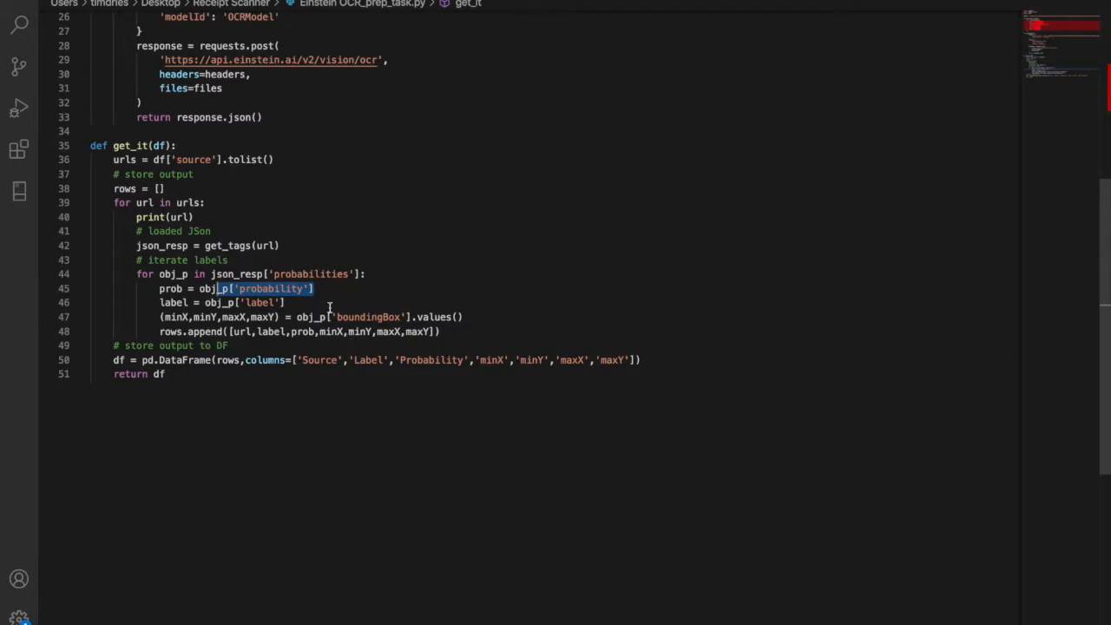
left_click_drag(332, 317, 405, 318)
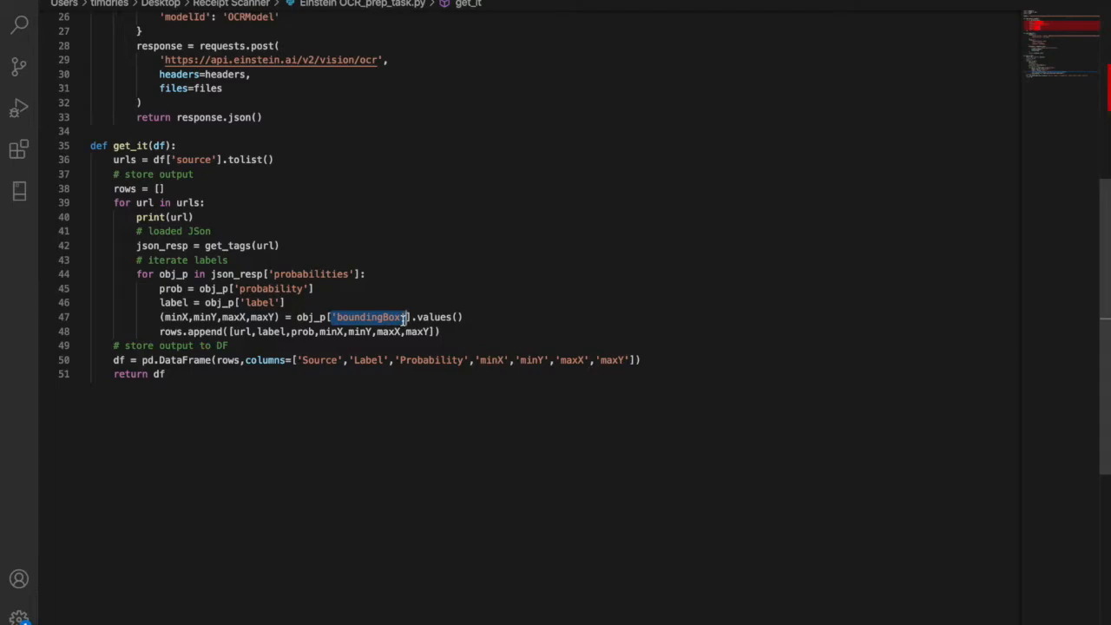
left_click(297, 468)
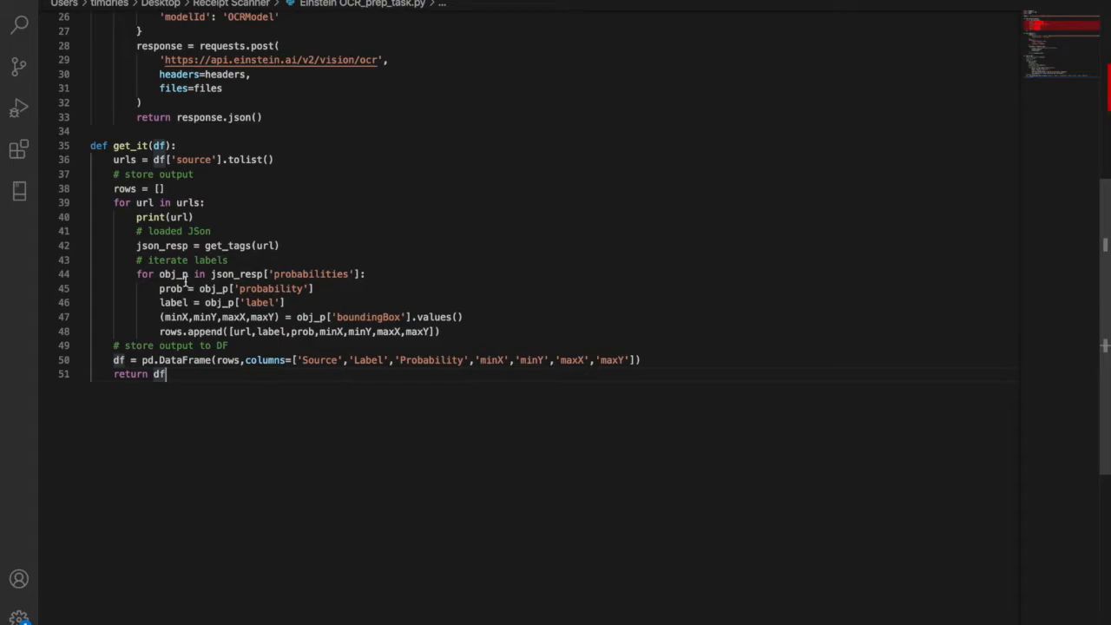
left_click_drag(190, 319, 271, 318)
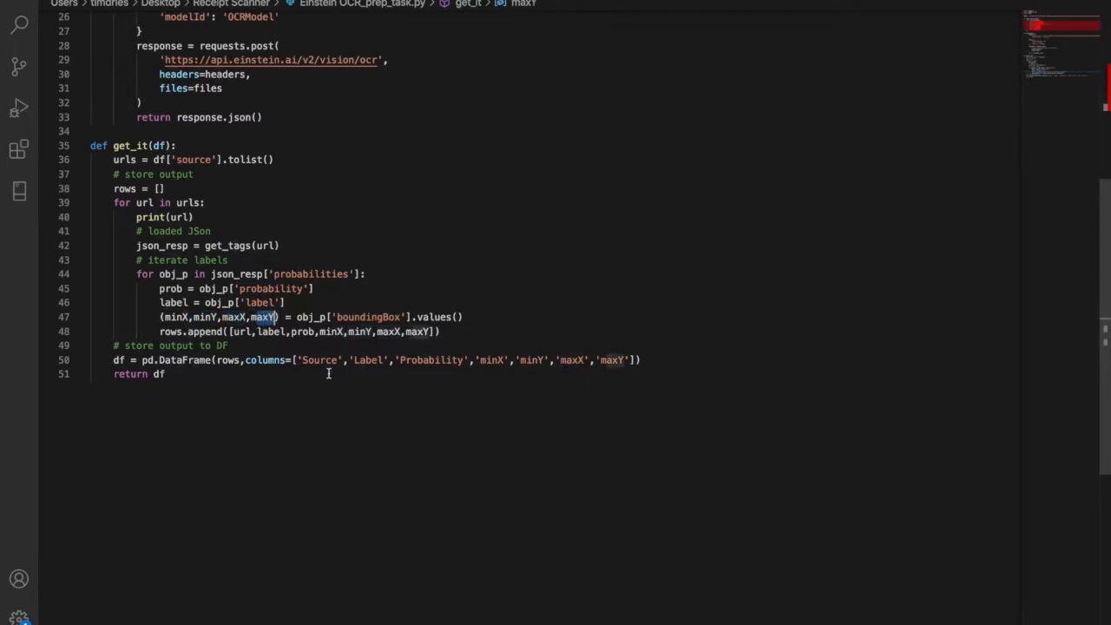
left_click(337, 436)
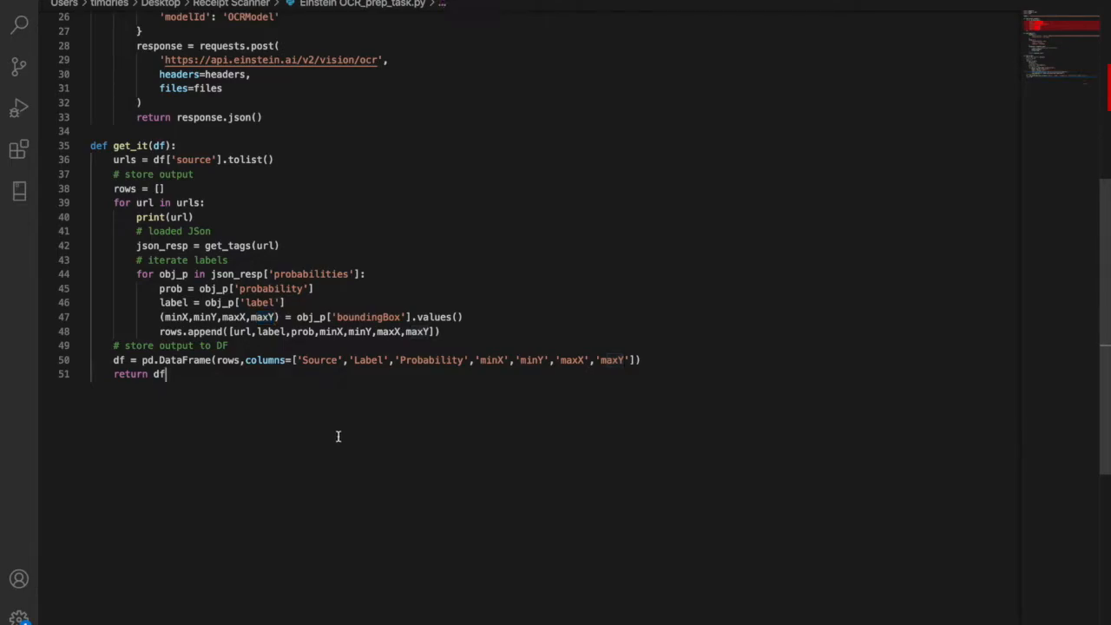
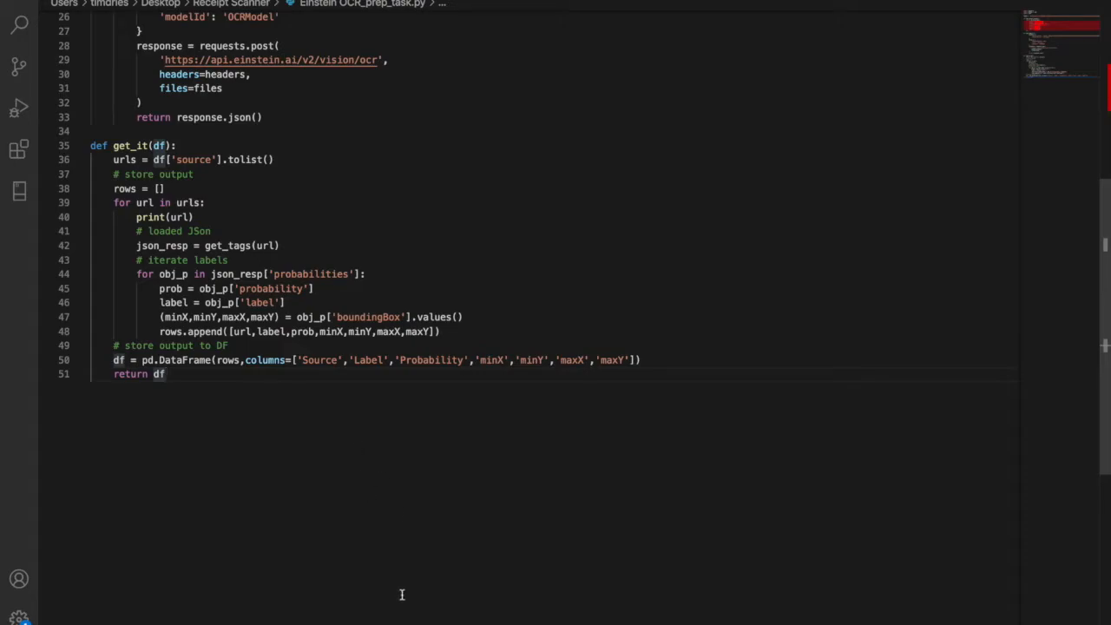
Switch to Tableau Prep, inspect the get sentences step in an enlarged data view, and highlight the key value beginning id=1kFus7x1Pc2
mouse_move(367, 622)
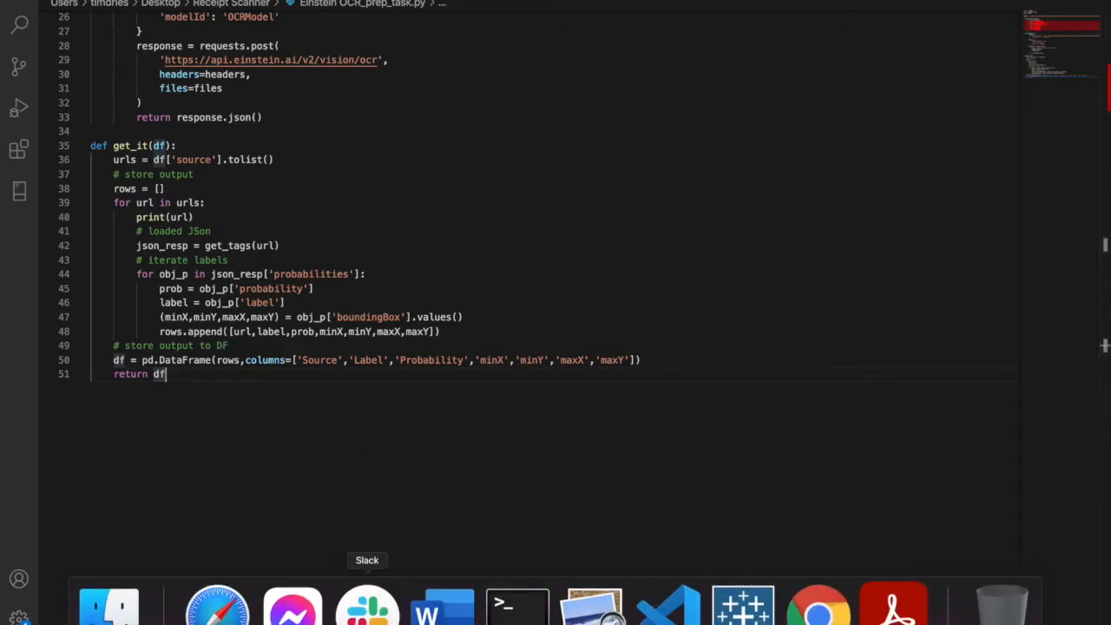
left_click(743, 607)
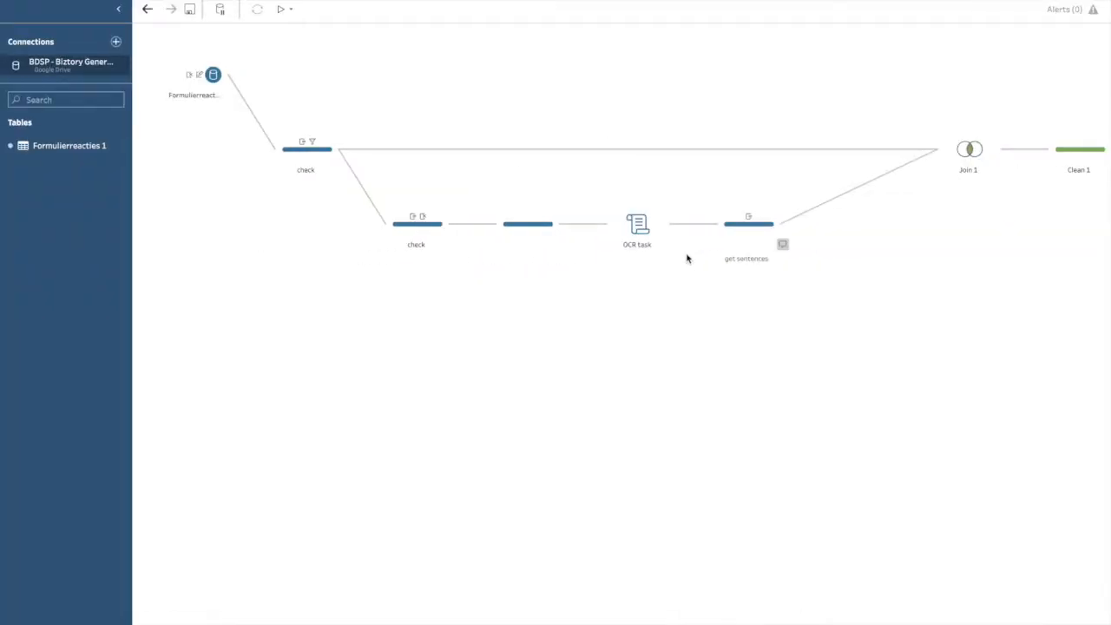
left_click(740, 229)
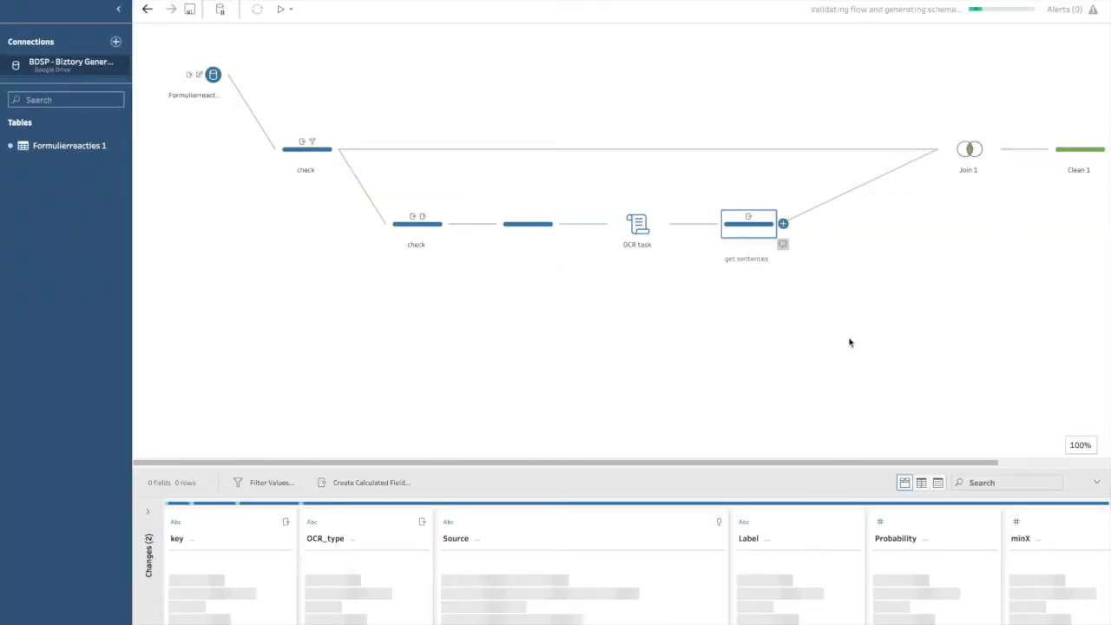
left_click_drag(779, 465, 715, 131)
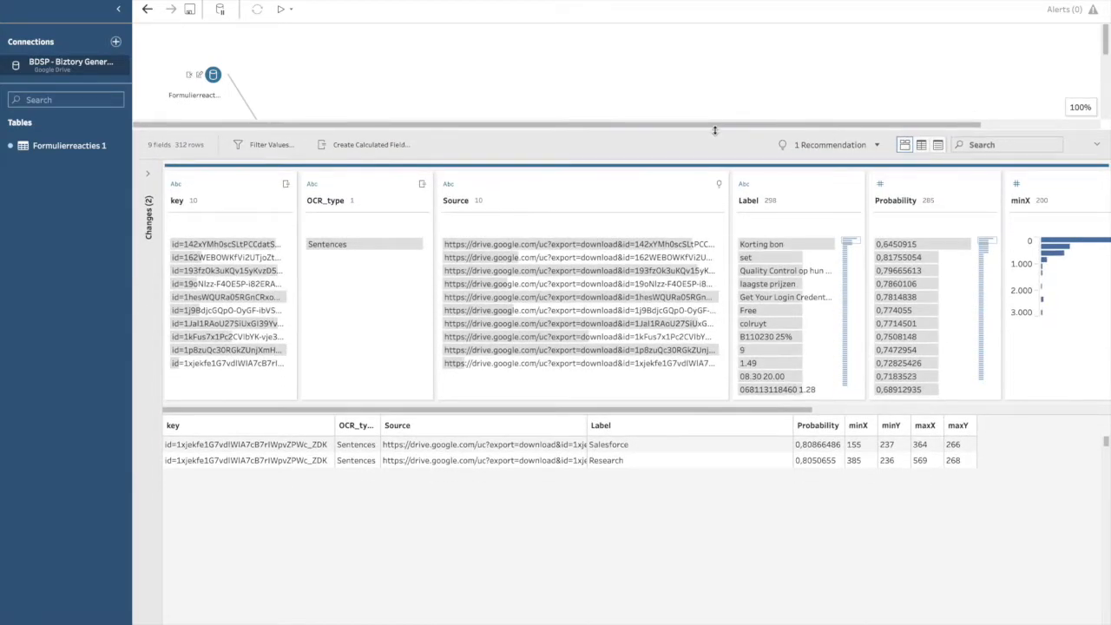
left_click(252, 336)
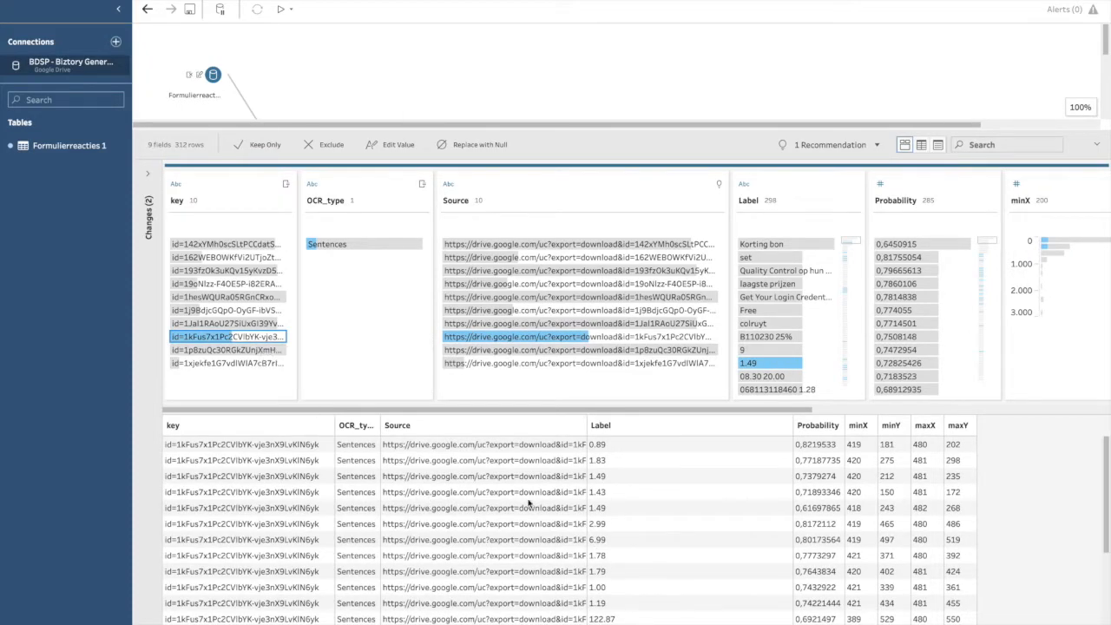
Switch to the Receipt Scanner folder in Finder, preview Receipt.jpg, and minimize the folder window
mouse_move(217, 612)
left_click(109, 608)
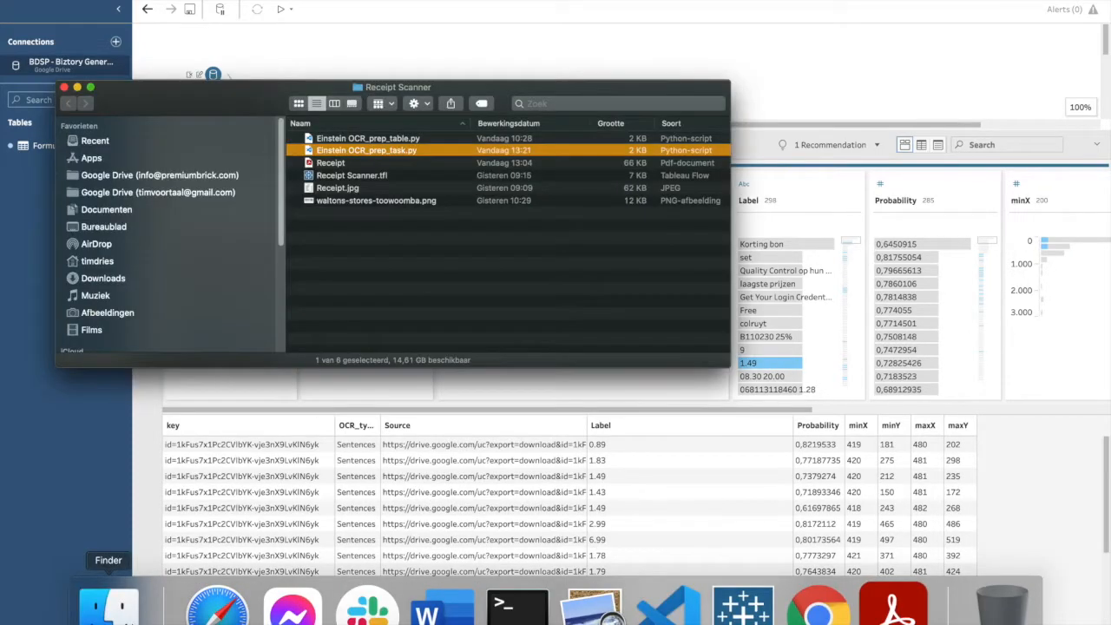
left_click(345, 188)
key("space")
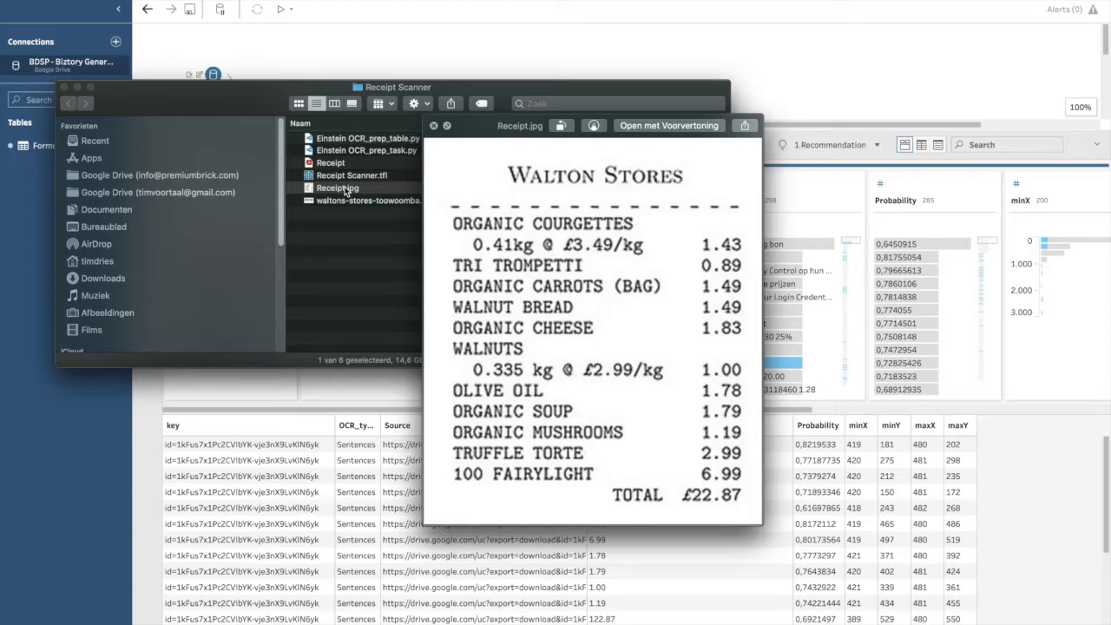
key("space")
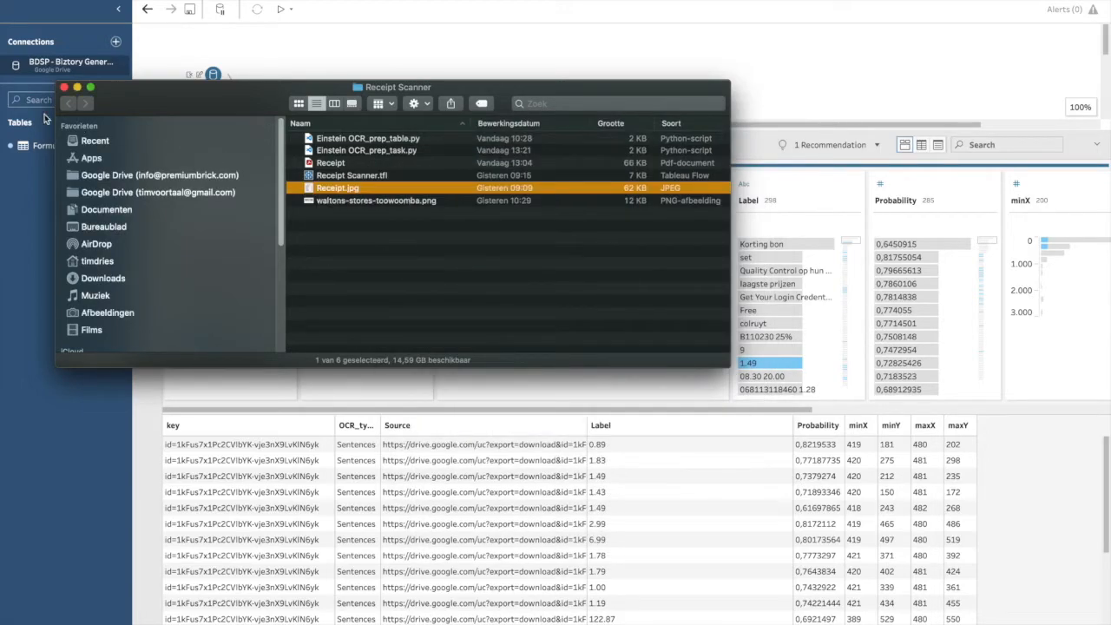
left_click(77, 87)
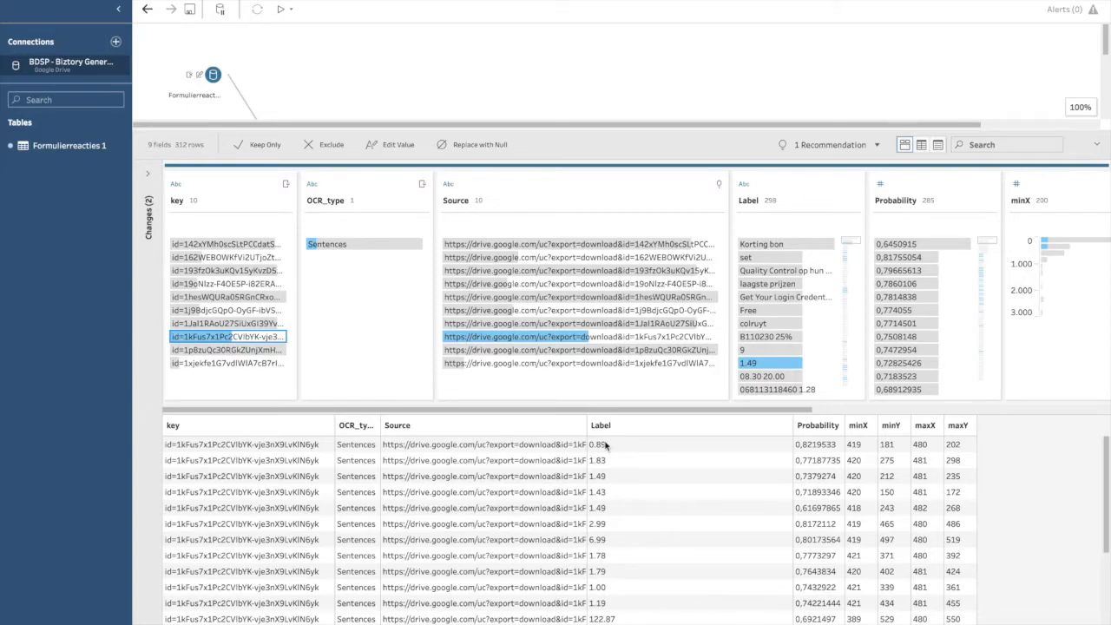
Review the extracted Label values and their probability and bounding-box coordinates for the highlighted receipt key
scroll(622, 601, "down", 1)
scroll(622, 601, "down", 1)
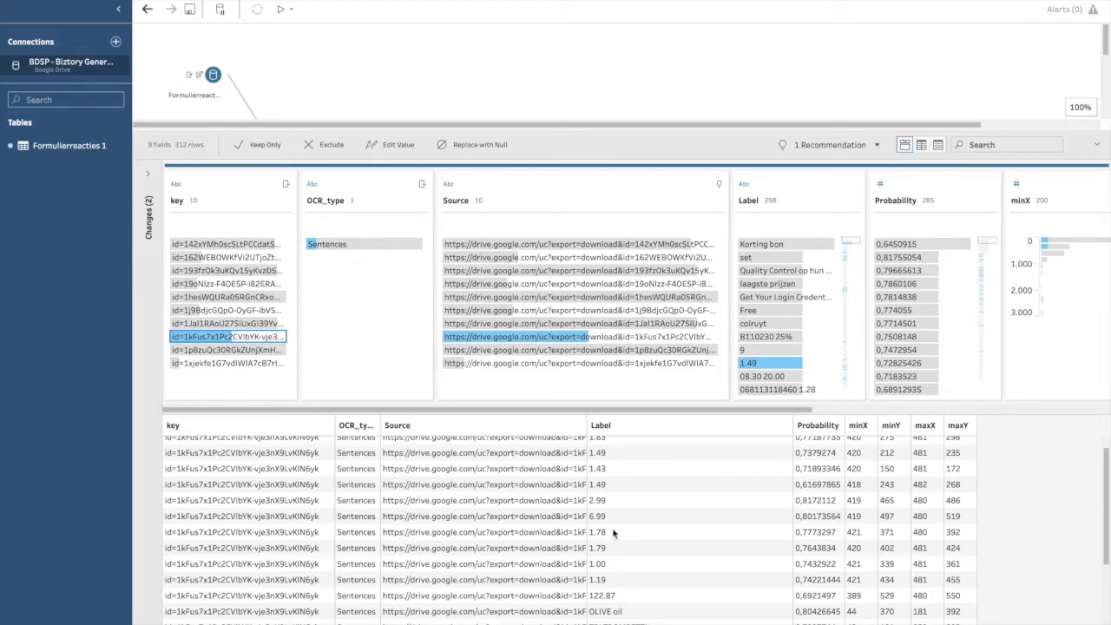
scroll(613, 533, "down", 5)
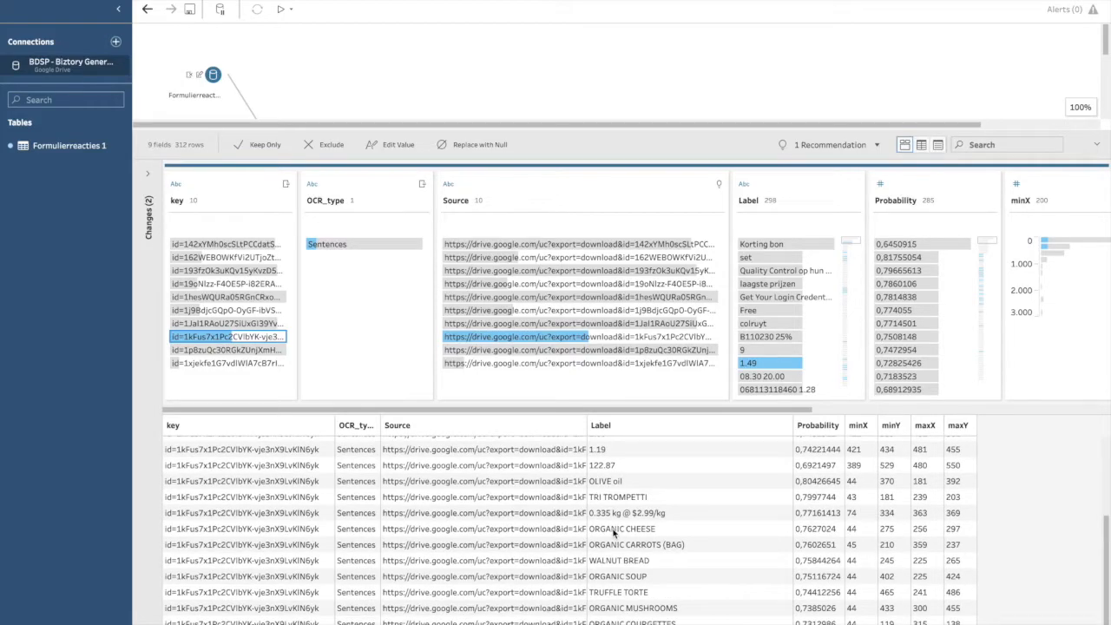
scroll(613, 533, "down", 3)
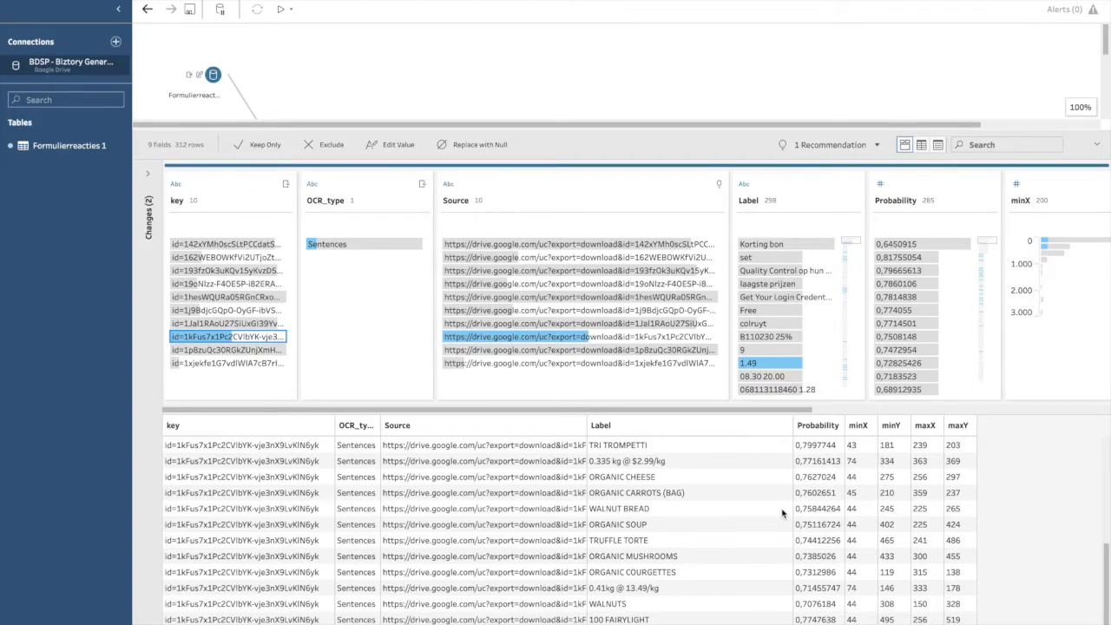
Preview Receipt.jpg from Finder again to compare it with the extracted rows, and close the preview and folder window
left_click(130, 620)
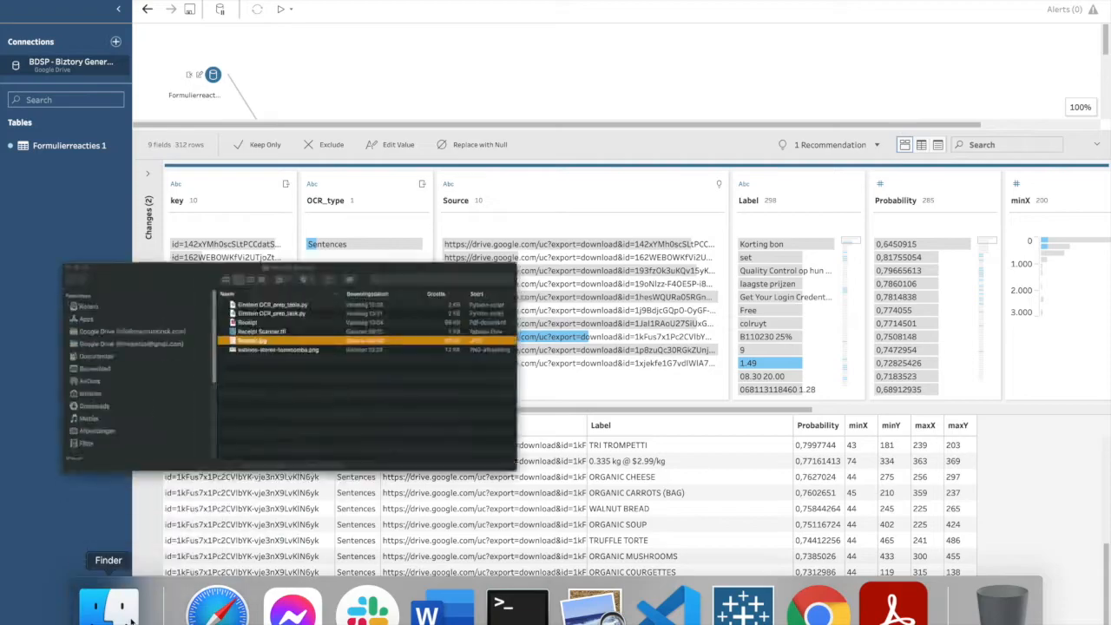
key("space")
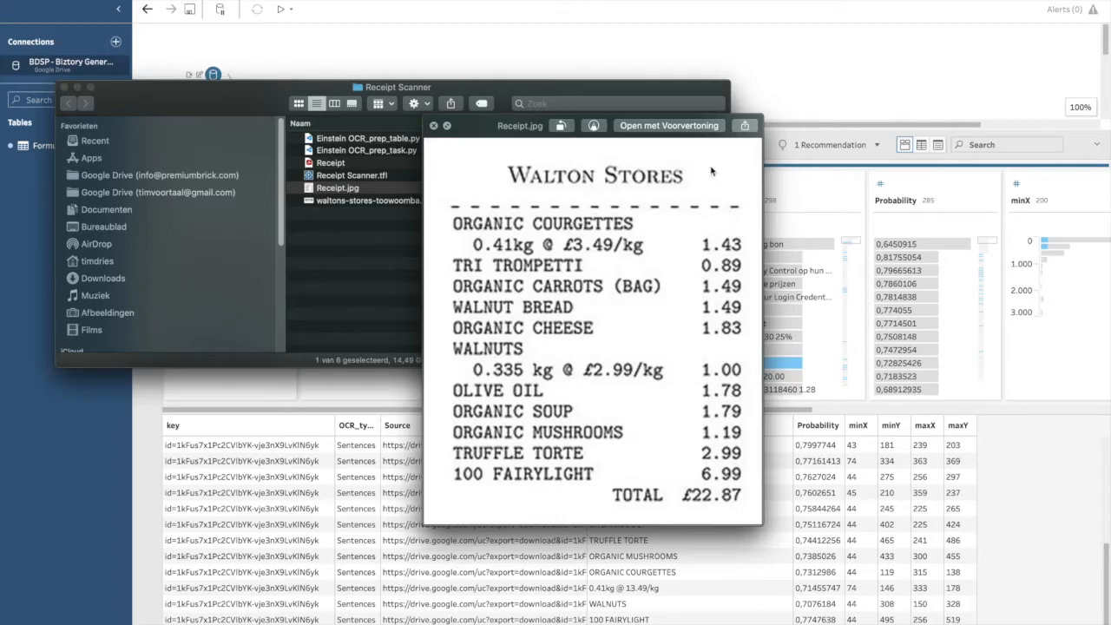
left_click(435, 127)
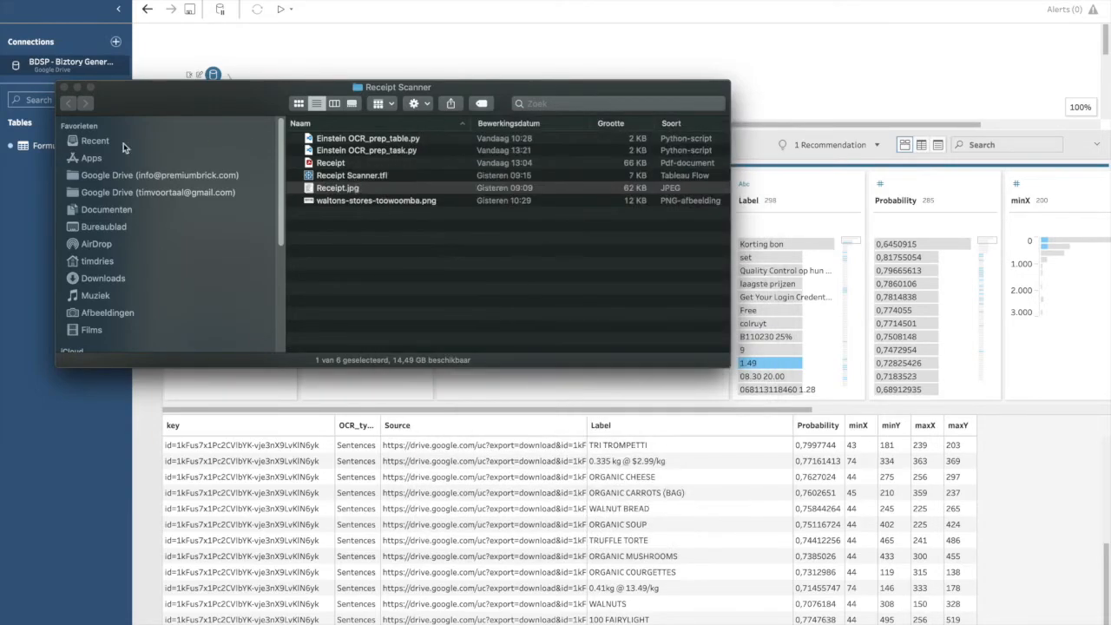
left_click(63, 87)
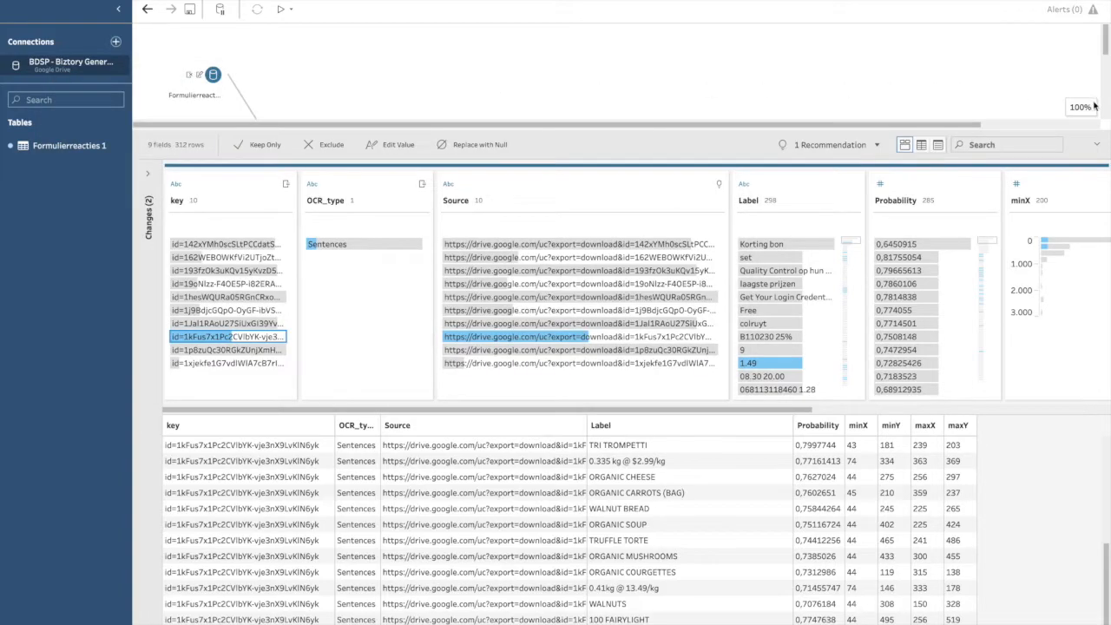
Collapse the get sentences data view and run the flow
left_click(1097, 148)
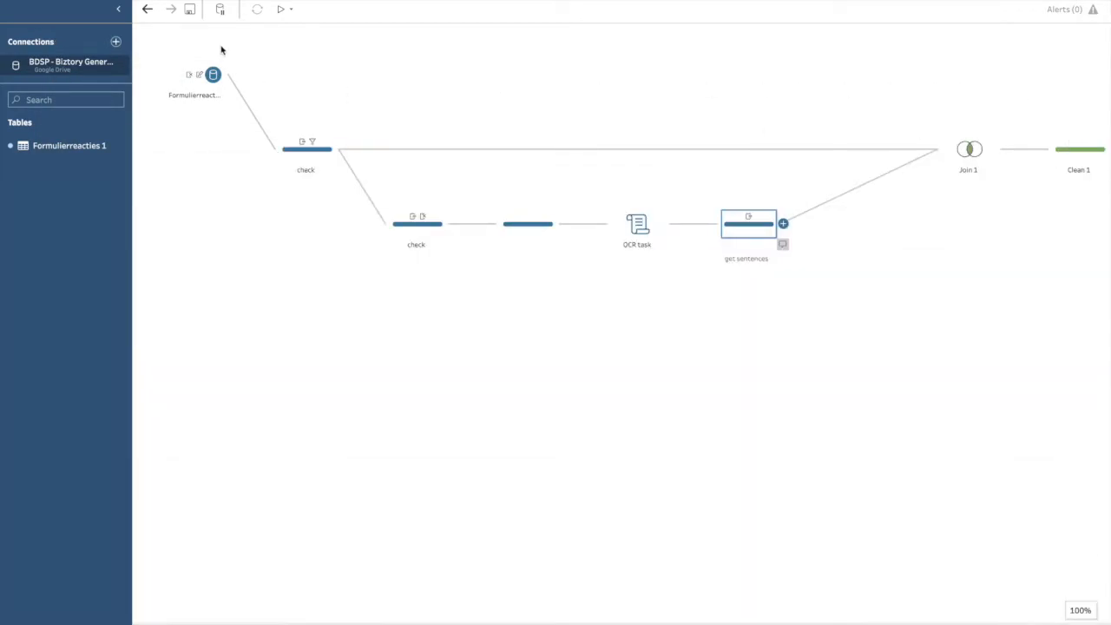
left_click(280, 9)
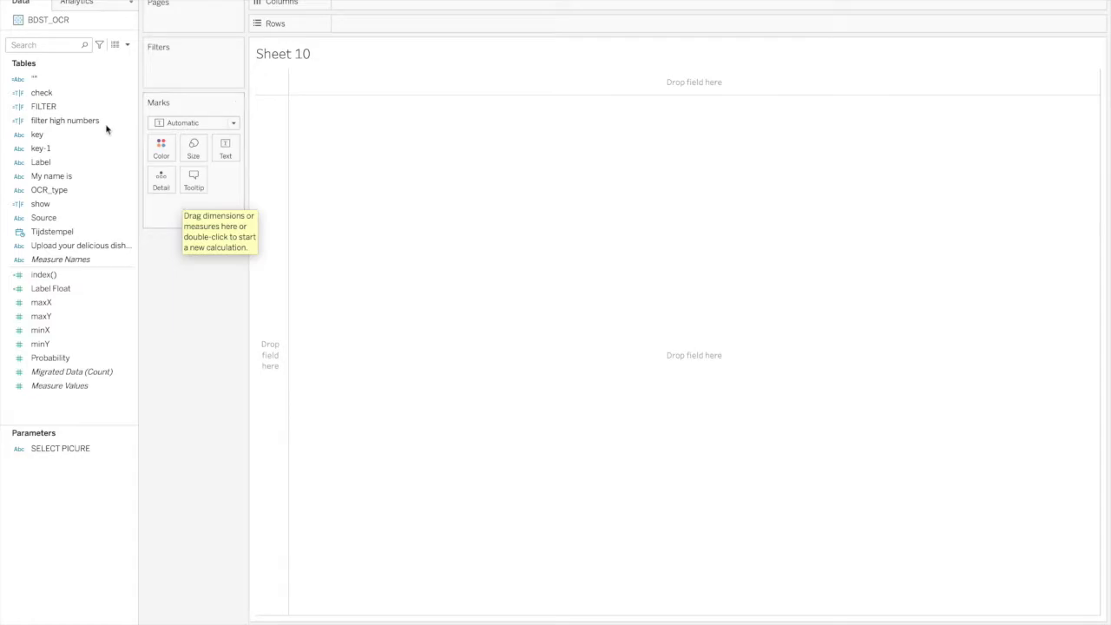
In Tableau Desktop, view the underlying data of the BDST_OCR source in an enlarged window, review its columns, and close it
right_click(45, 24)
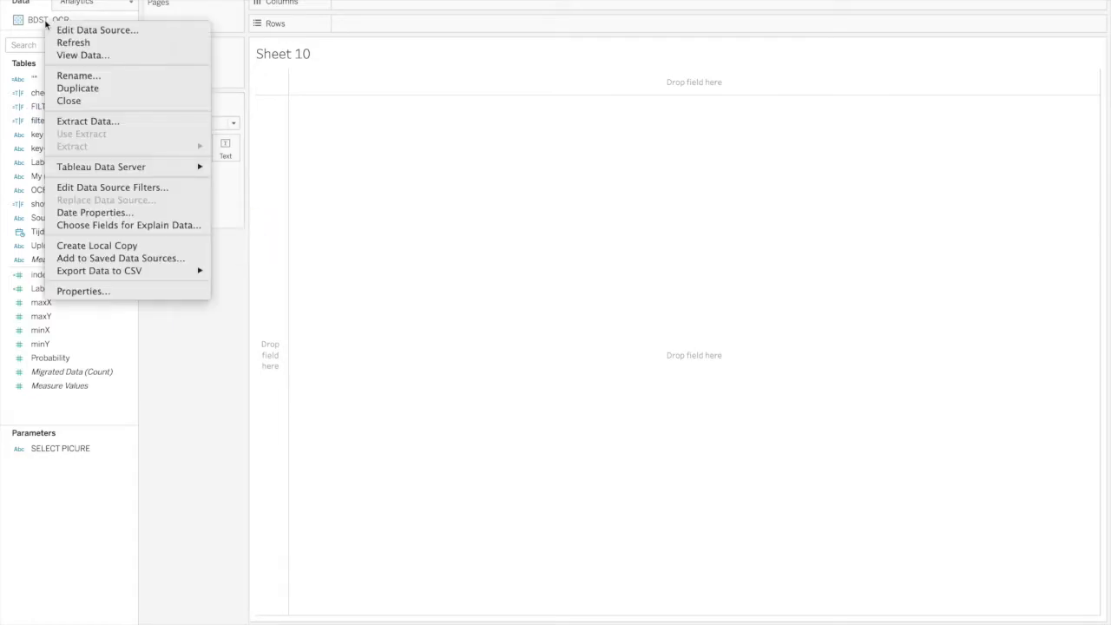
left_click(83, 55)
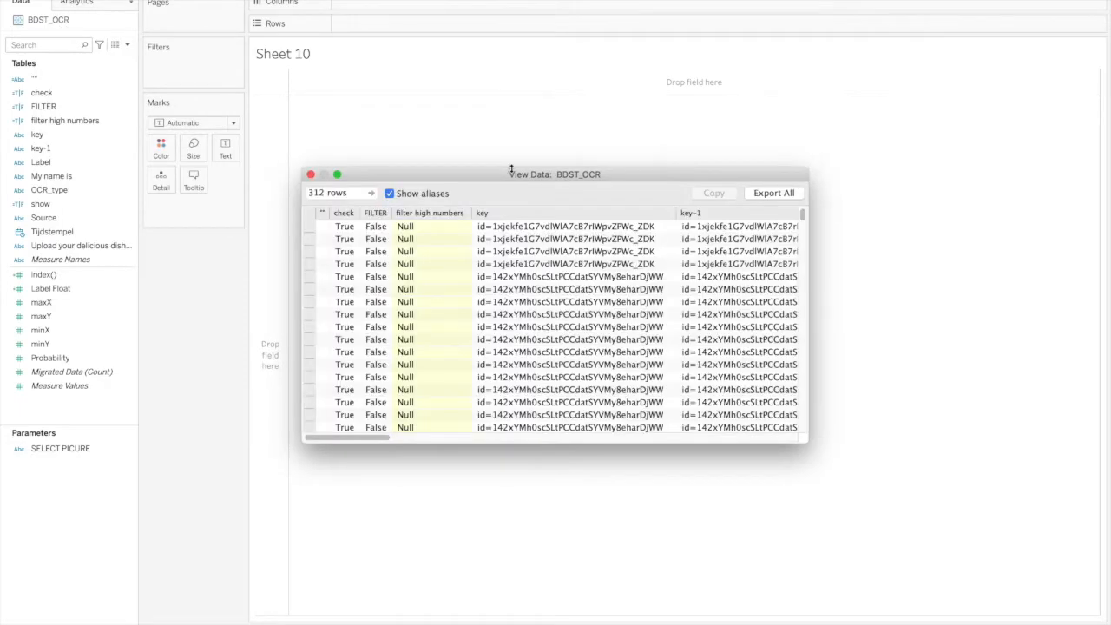
left_click_drag(496, 174, 243, 101)
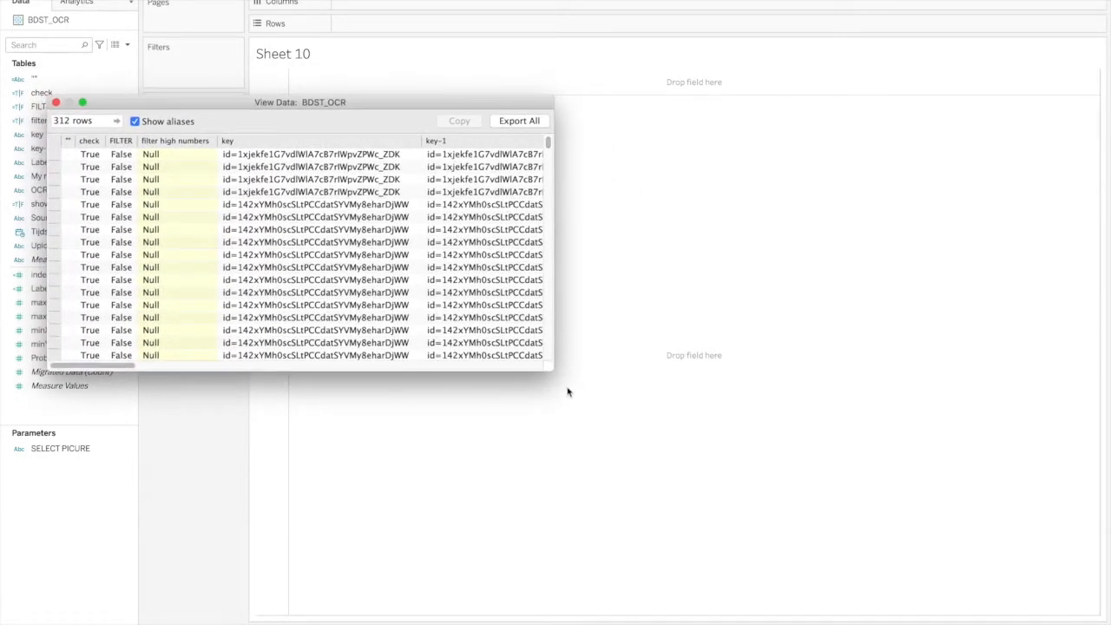
left_click_drag(549, 368, 813, 581)
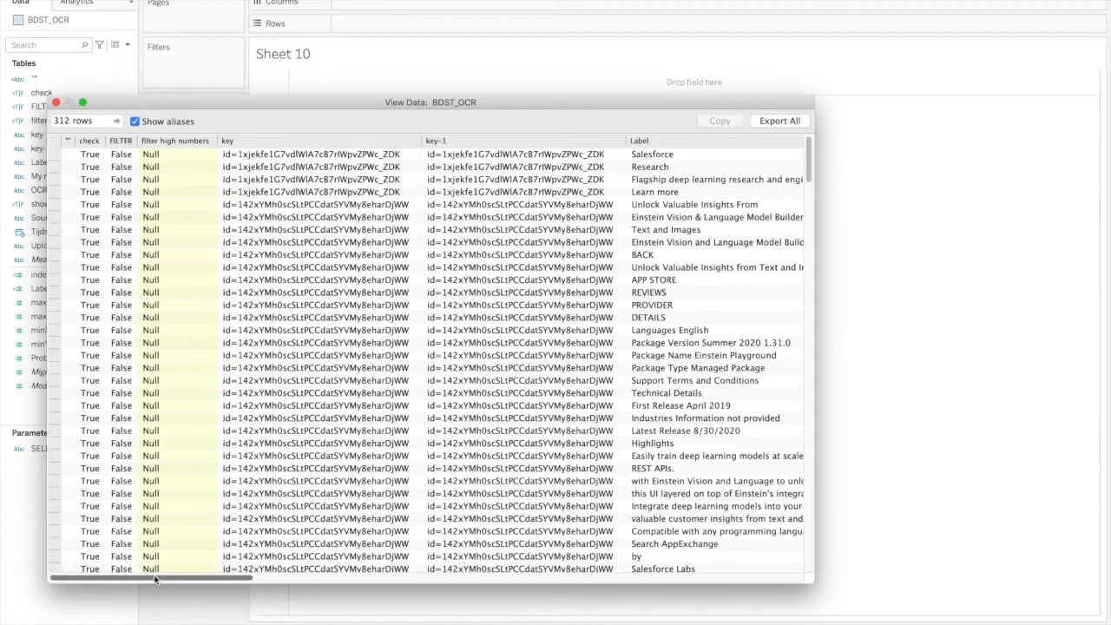
scroll(291, 576, "right", 10)
left_click_drag(296, 593, 146, 531)
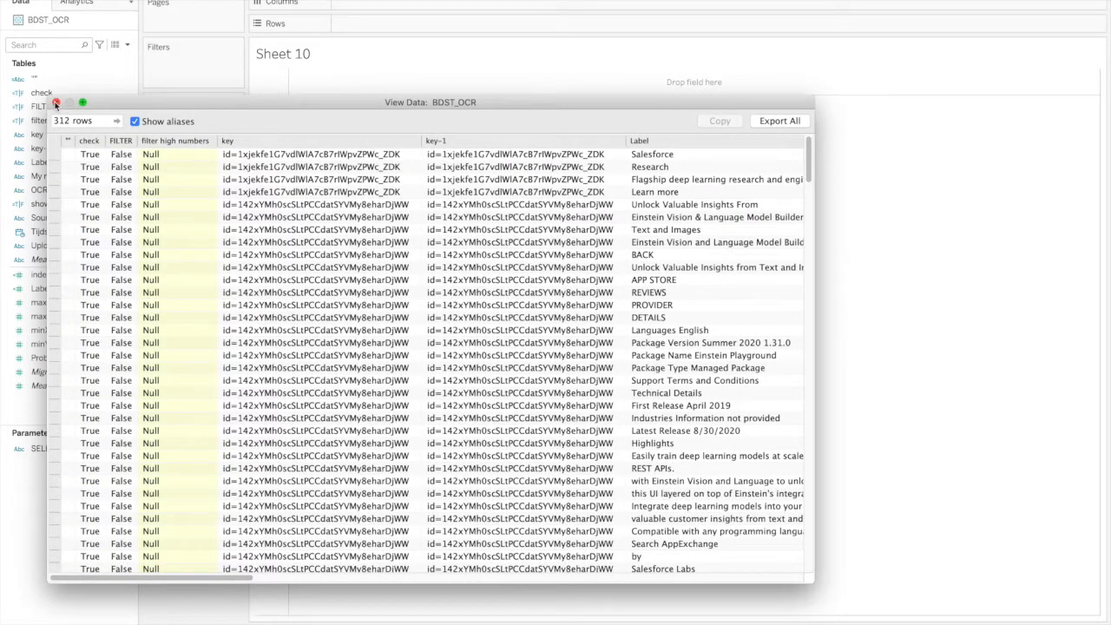
left_click(56, 102)
Find the key field, filter the sheet to the value beginning id=1kFus7x1Pc2, and clear the field search
left_click(34, 44)
type("key")
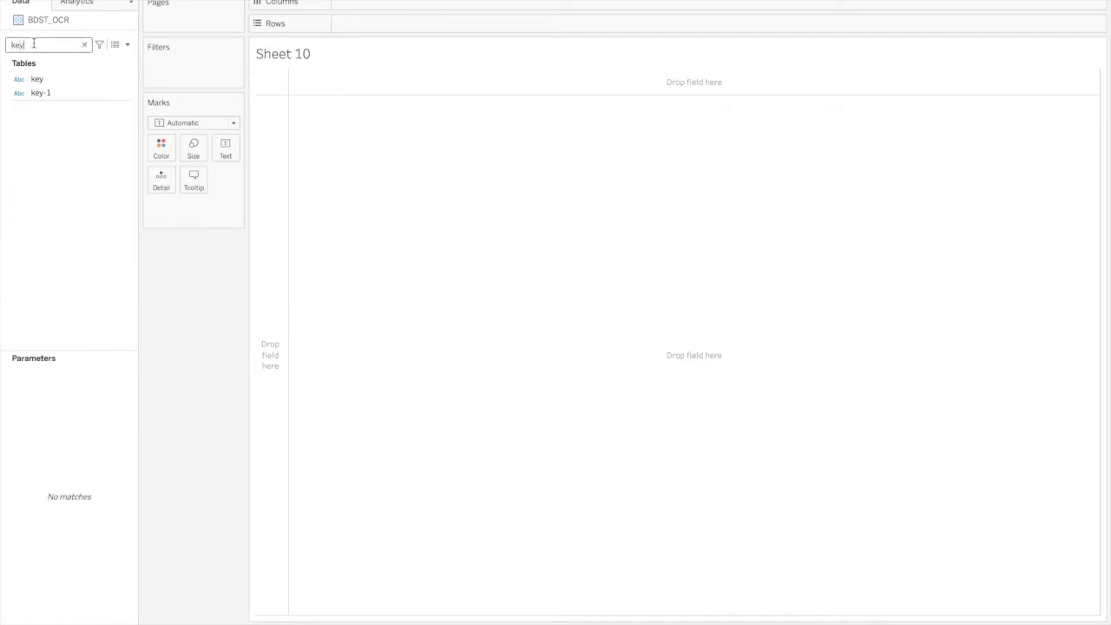
left_click_drag(37, 79, 181, 75)
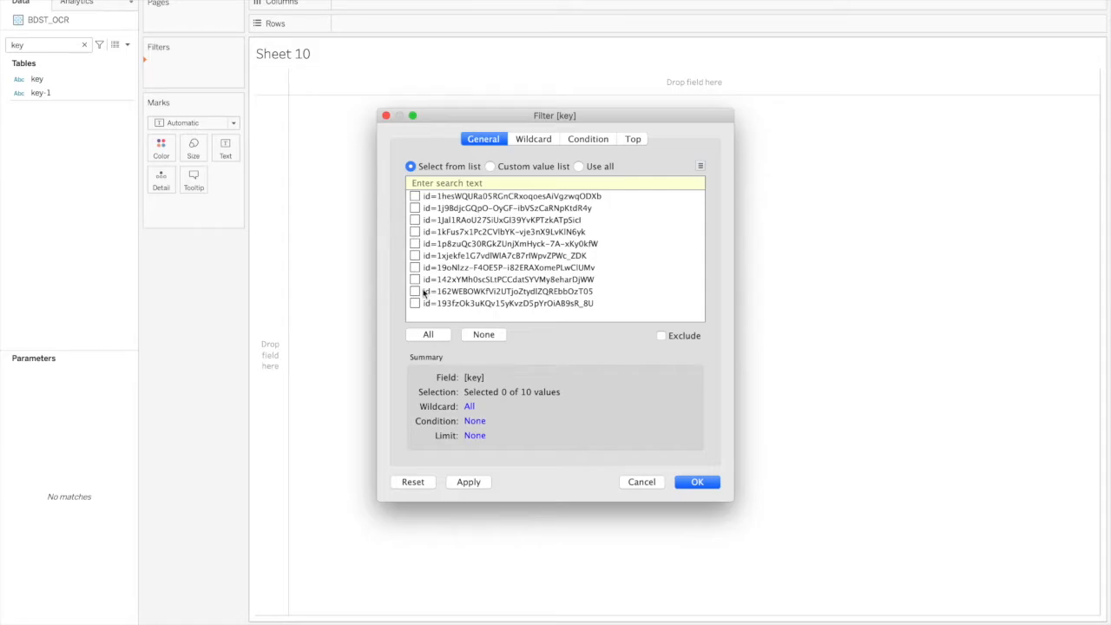
left_click(415, 232)
left_click(700, 484)
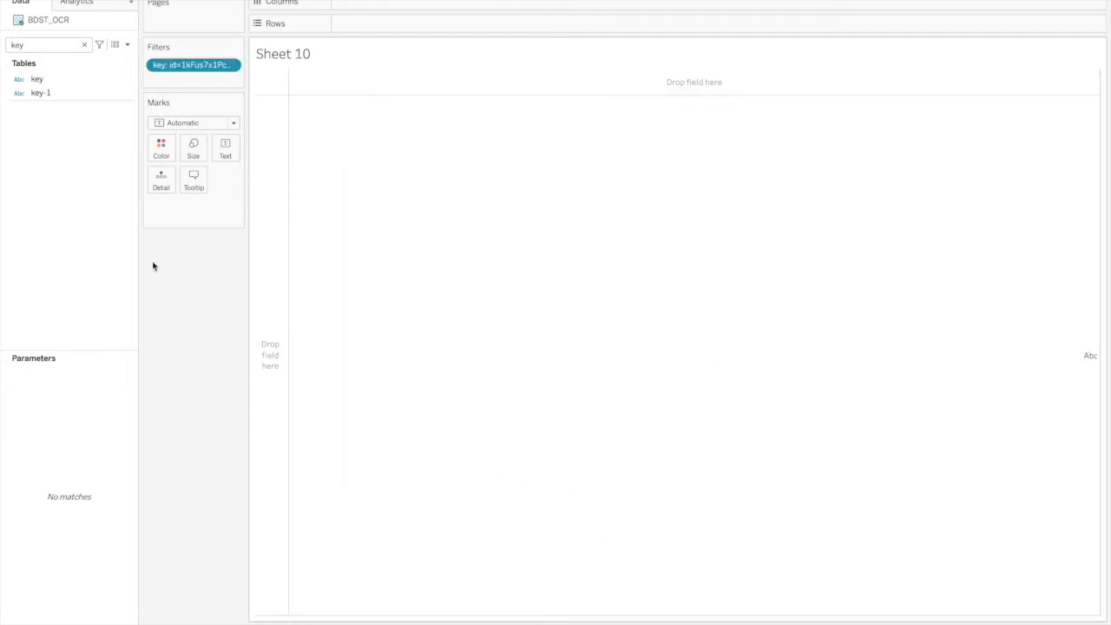
left_click(45, 83)
left_click(40, 44)
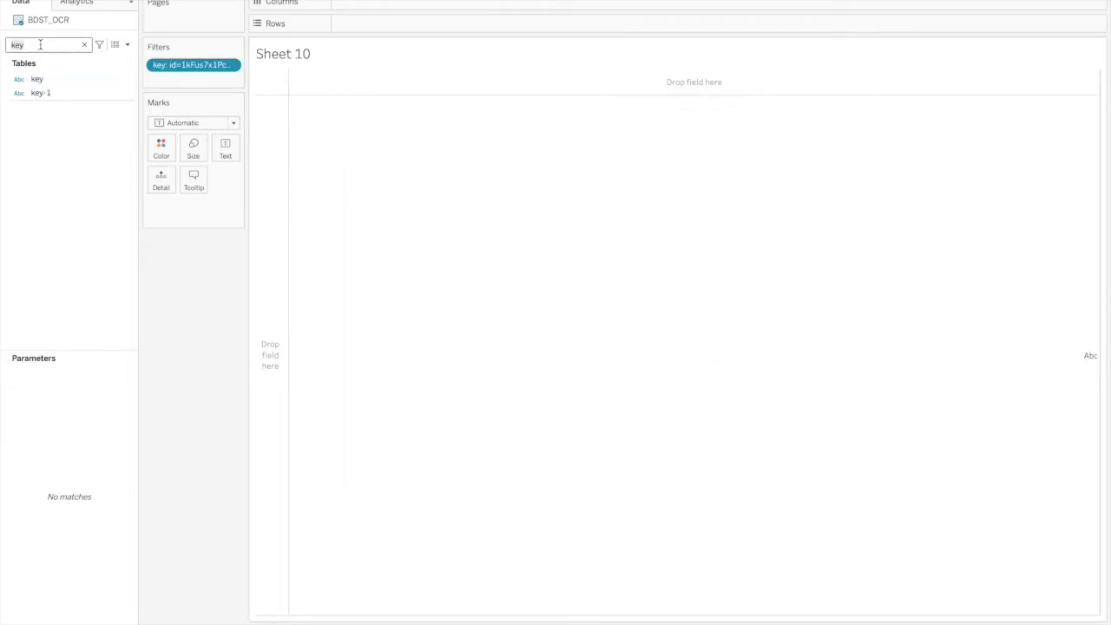
key("BackSpace")
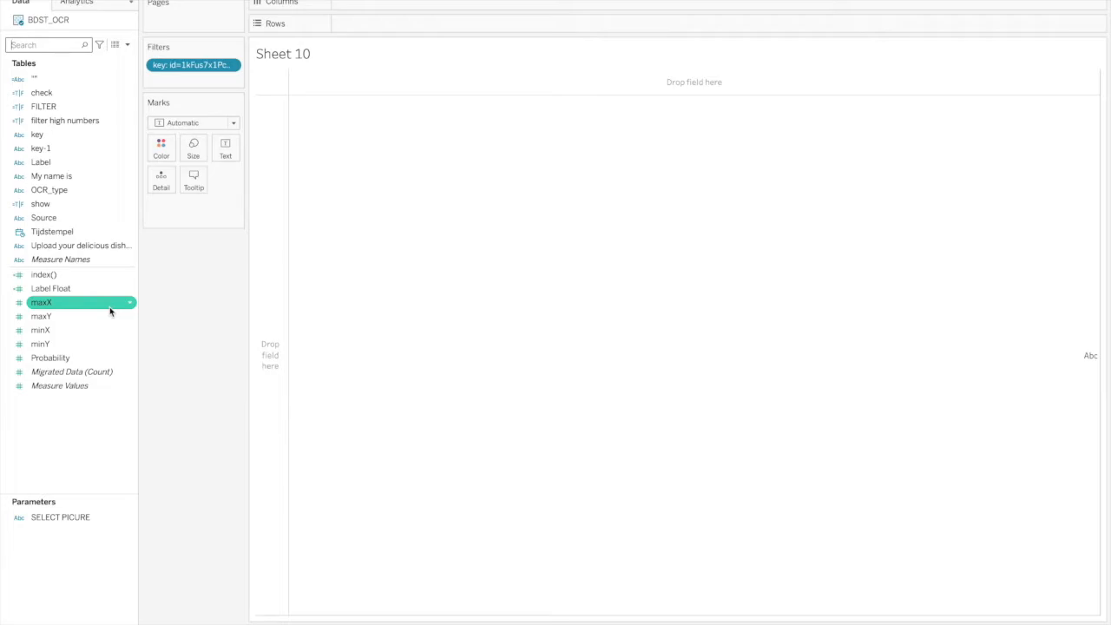
Add maxY to the sheet's rows as a discrete dimension
left_click(60, 345)
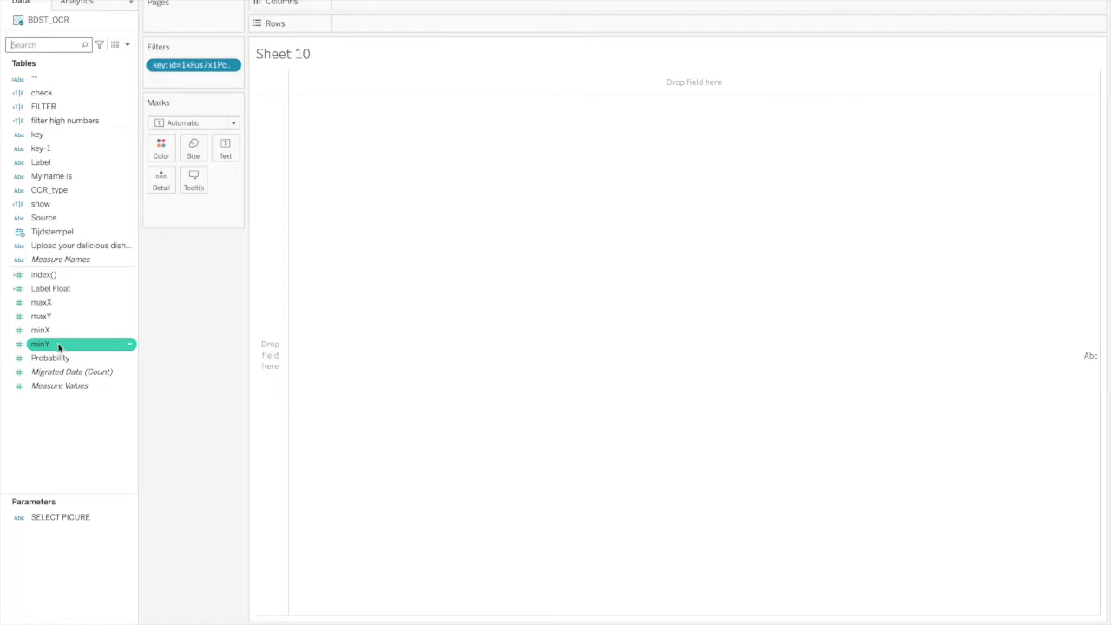
left_click(57, 318)
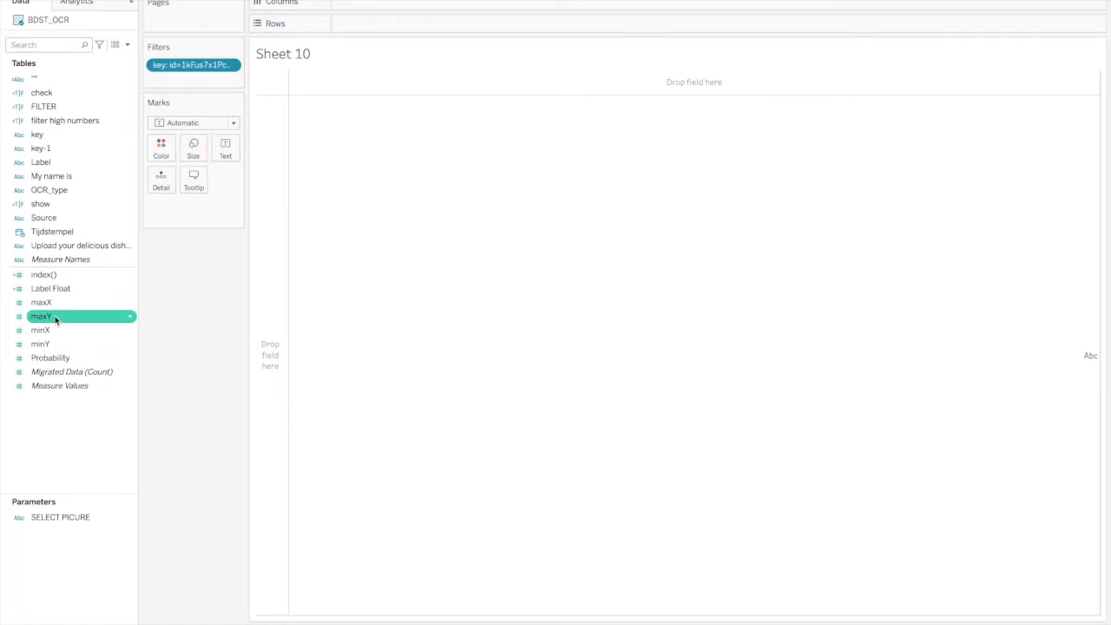
left_click_drag(54, 320, 387, 25)
left_click(417, 25)
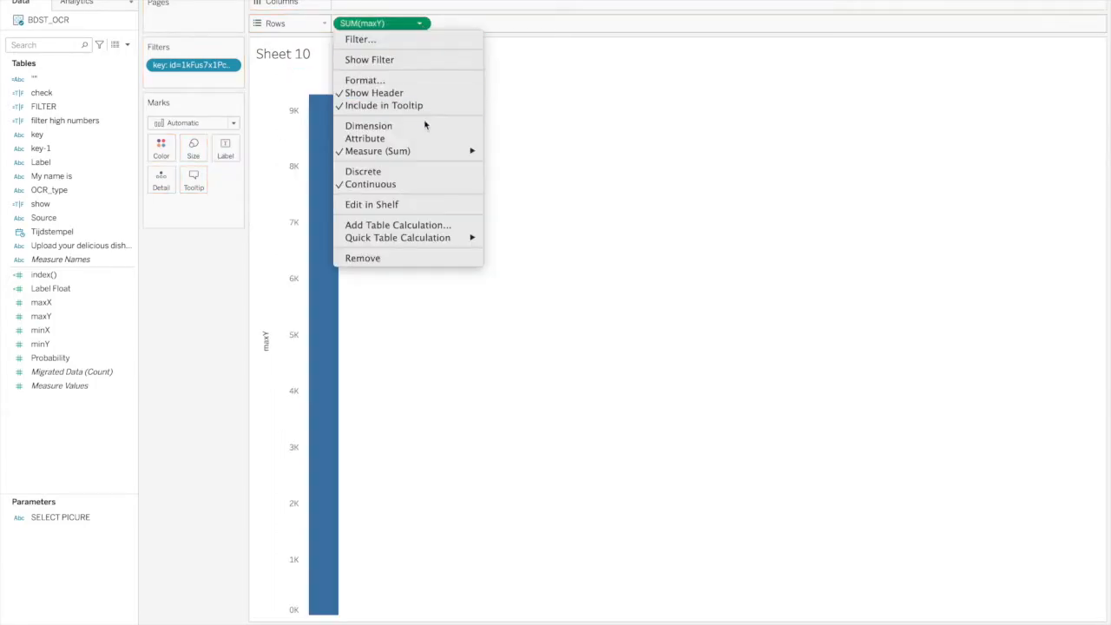
left_click(420, 178)
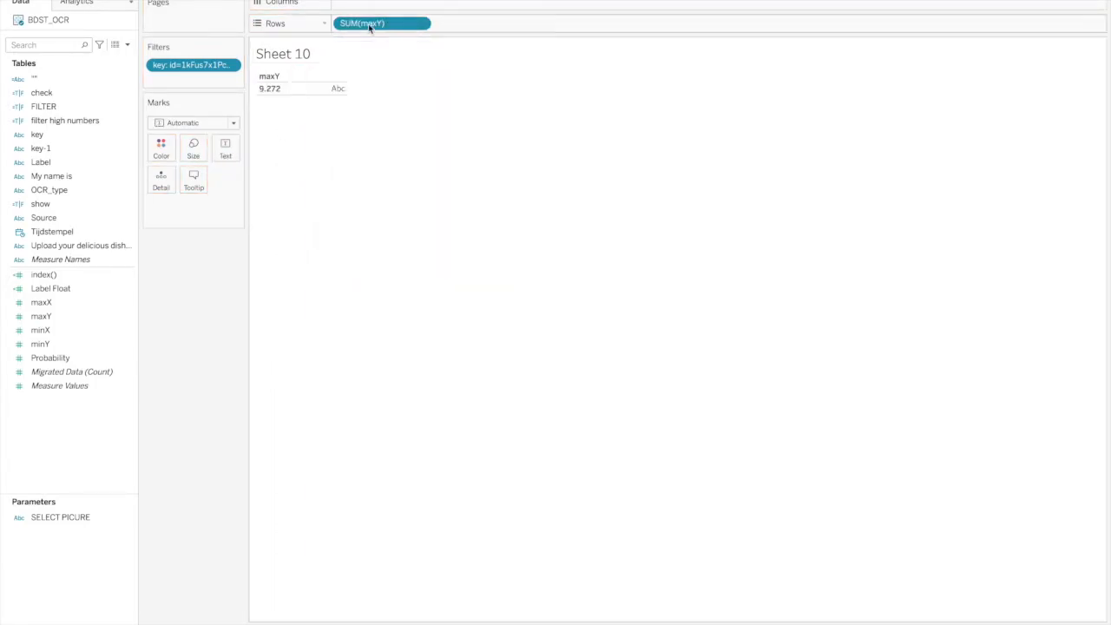
left_click(420, 24)
left_click(393, 153)
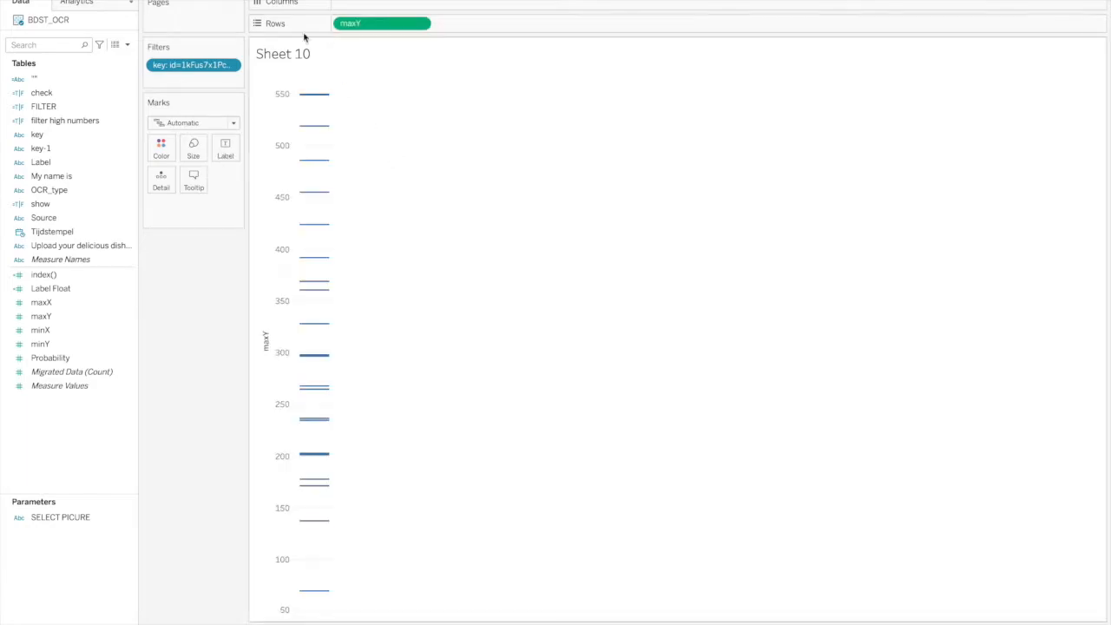
left_click(419, 24)
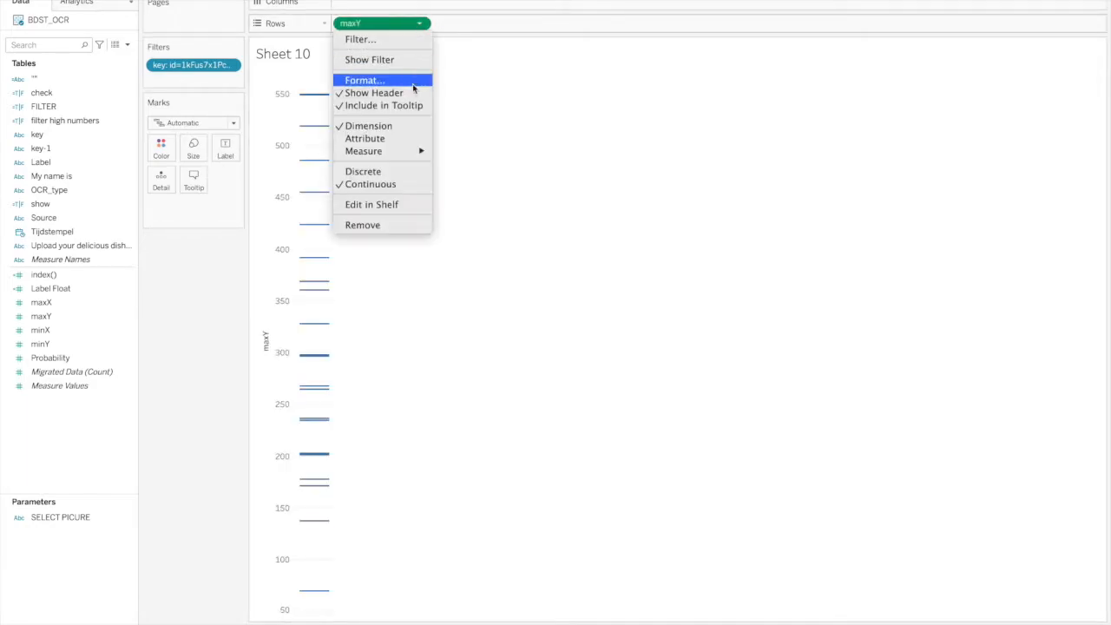
left_click(392, 172)
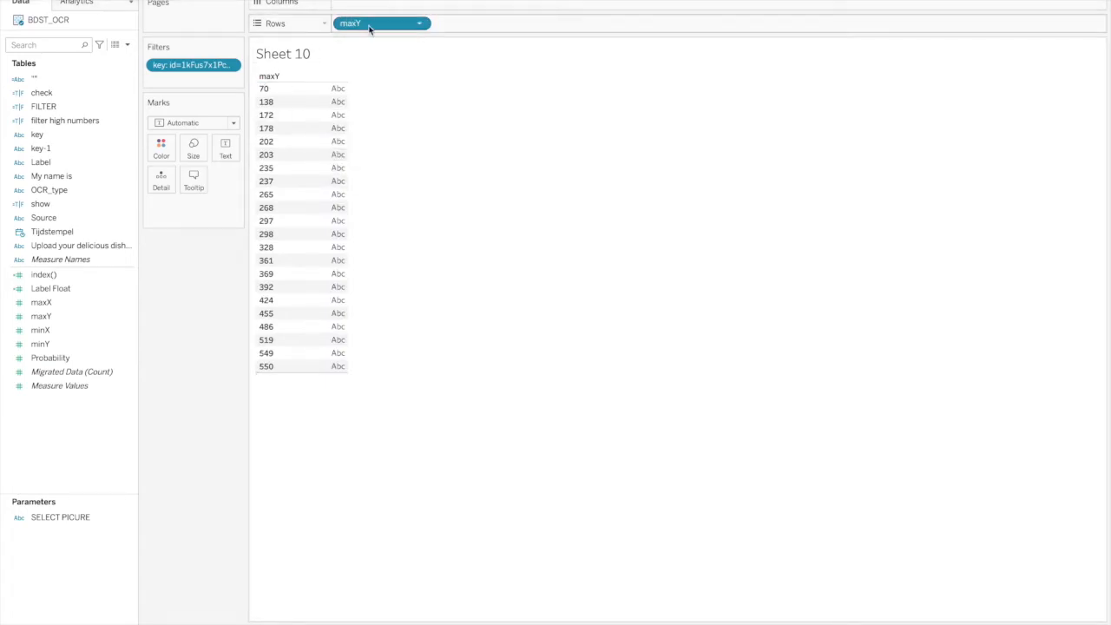
Sort the maxY rows in descending data source order
left_click(418, 23)
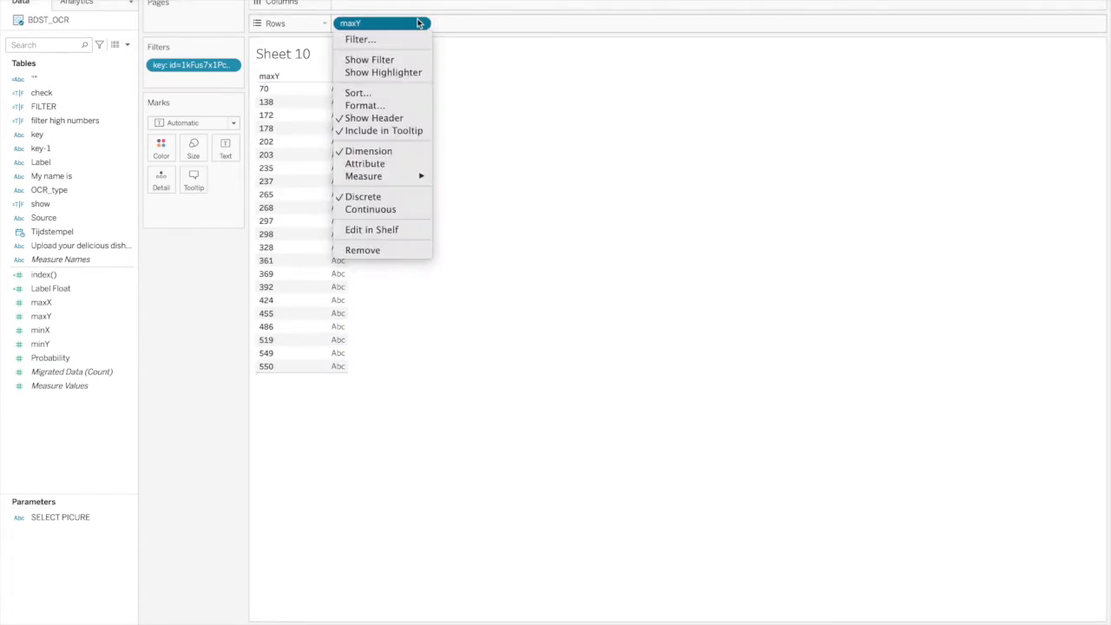
left_click(384, 95)
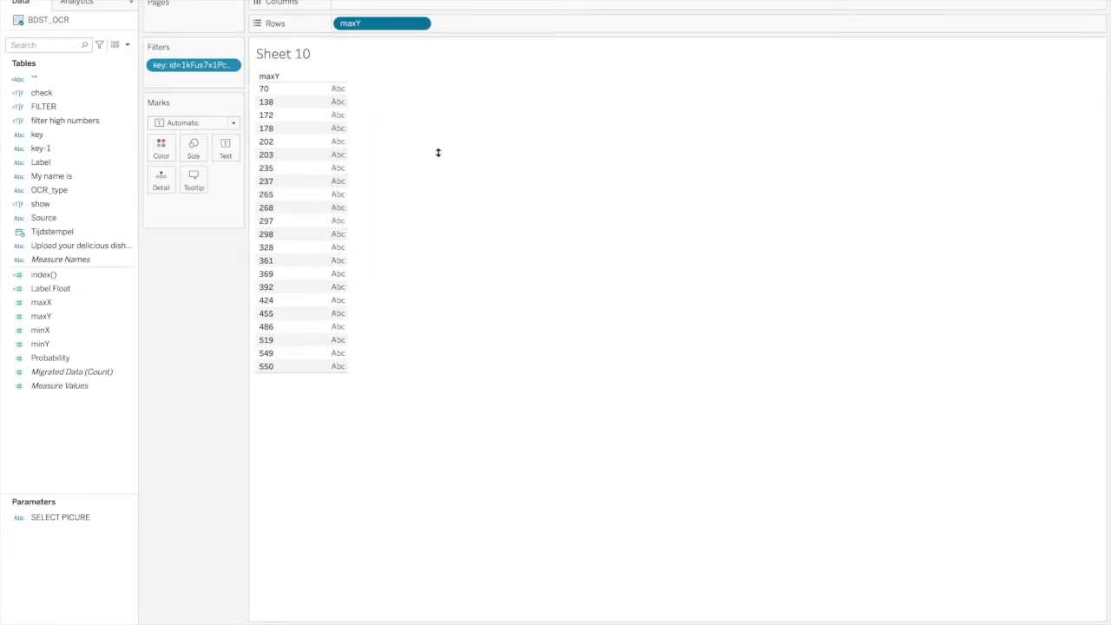
left_click(486, 344)
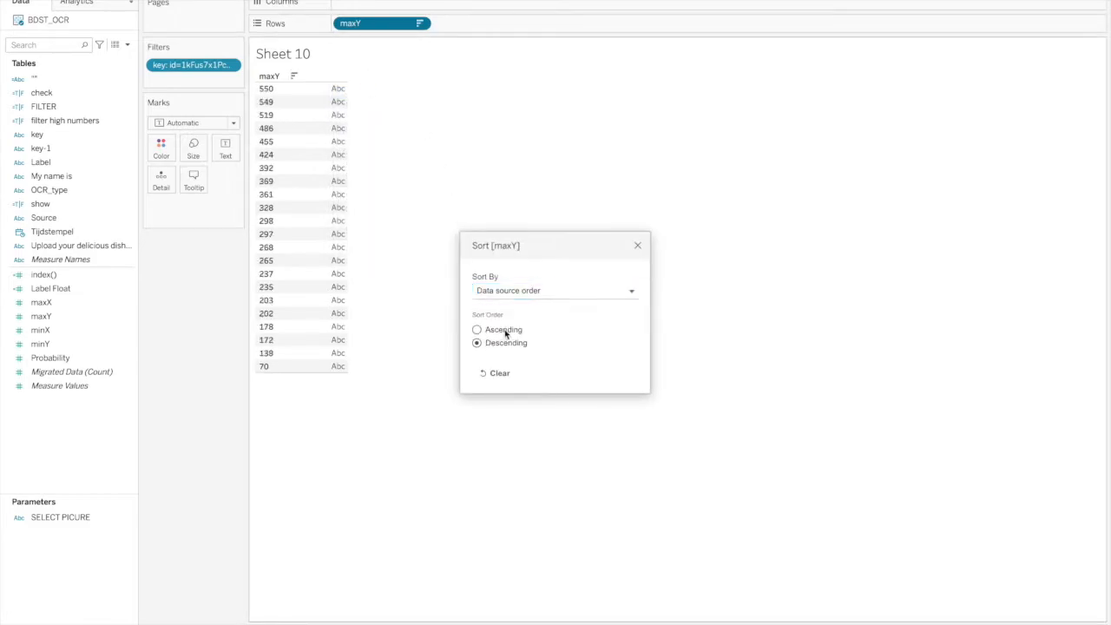
left_click(638, 246)
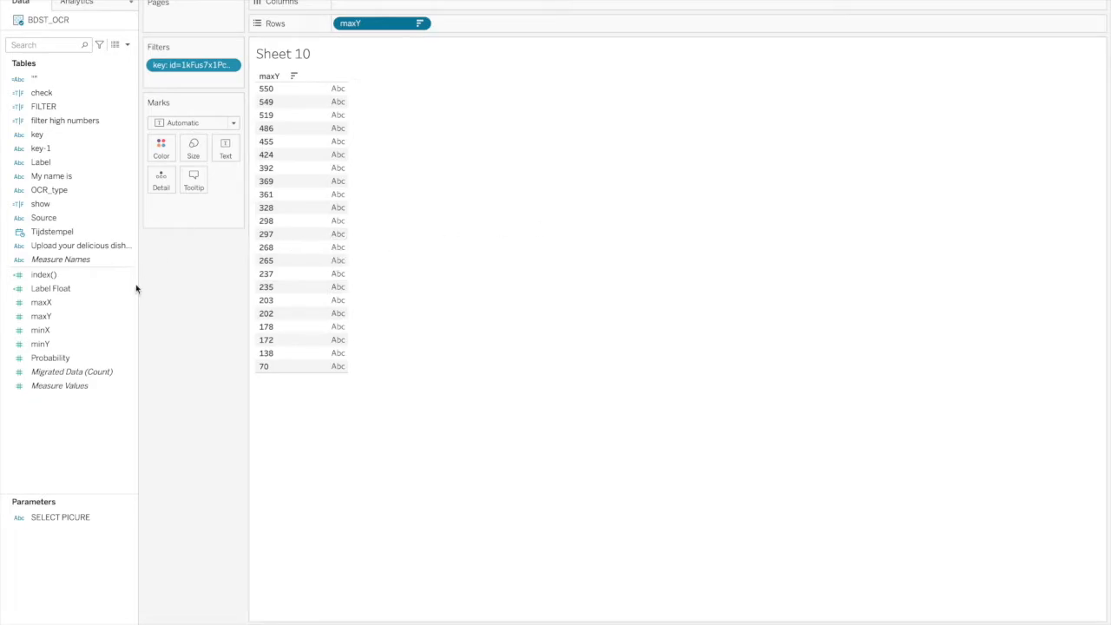
Add minX to the sheet's rows after maxY as a discrete dimension
left_click(98, 331)
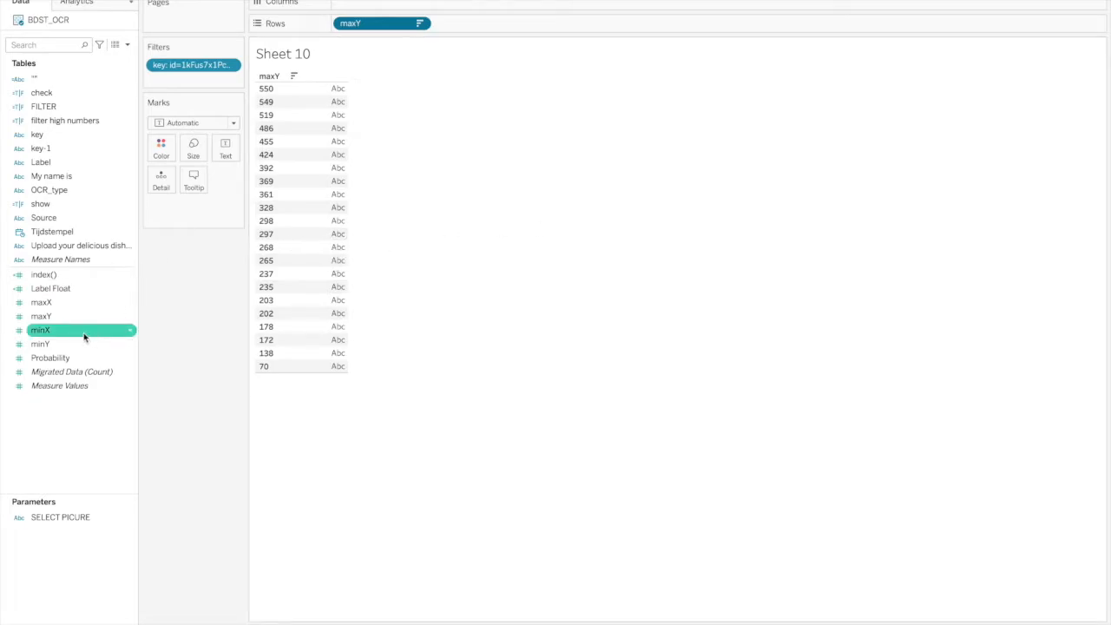
left_click_drag(76, 331, 498, 28)
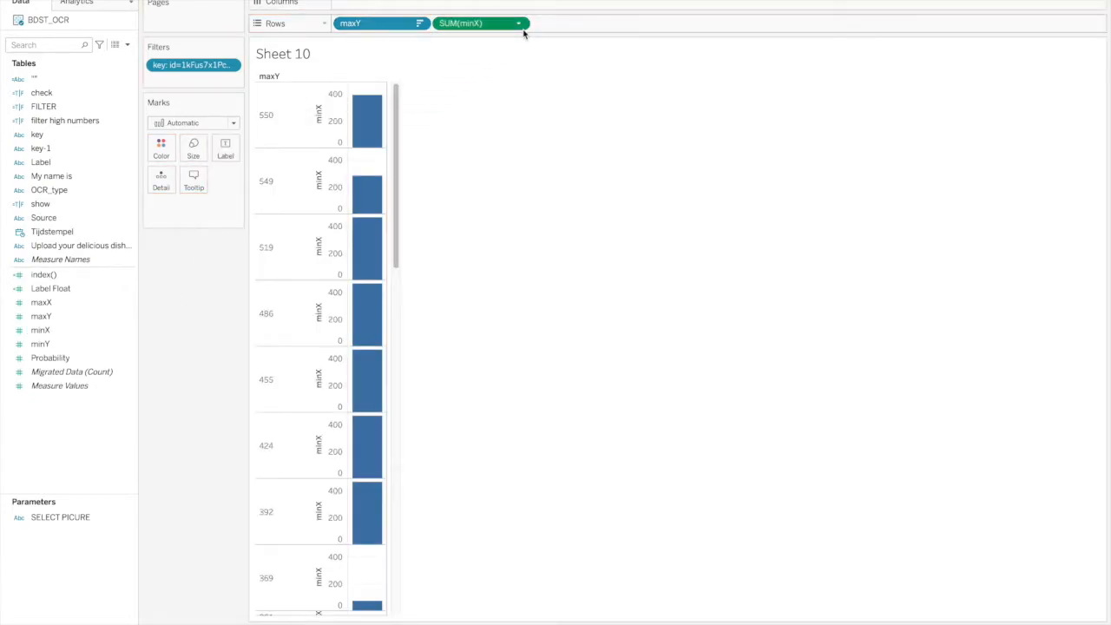
left_click(521, 25)
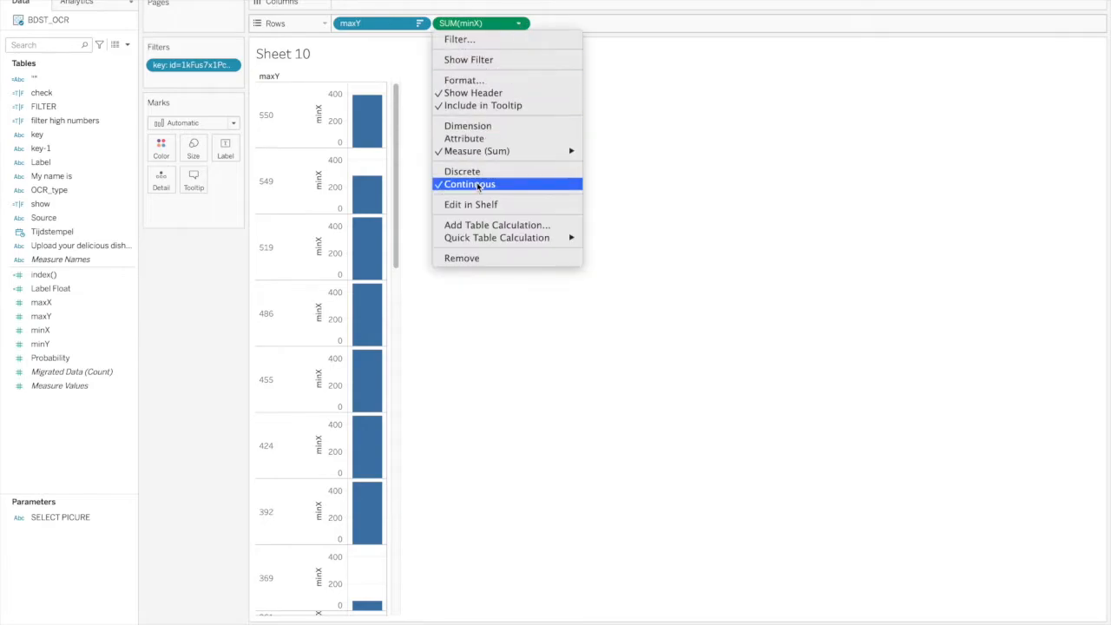
left_click(468, 169)
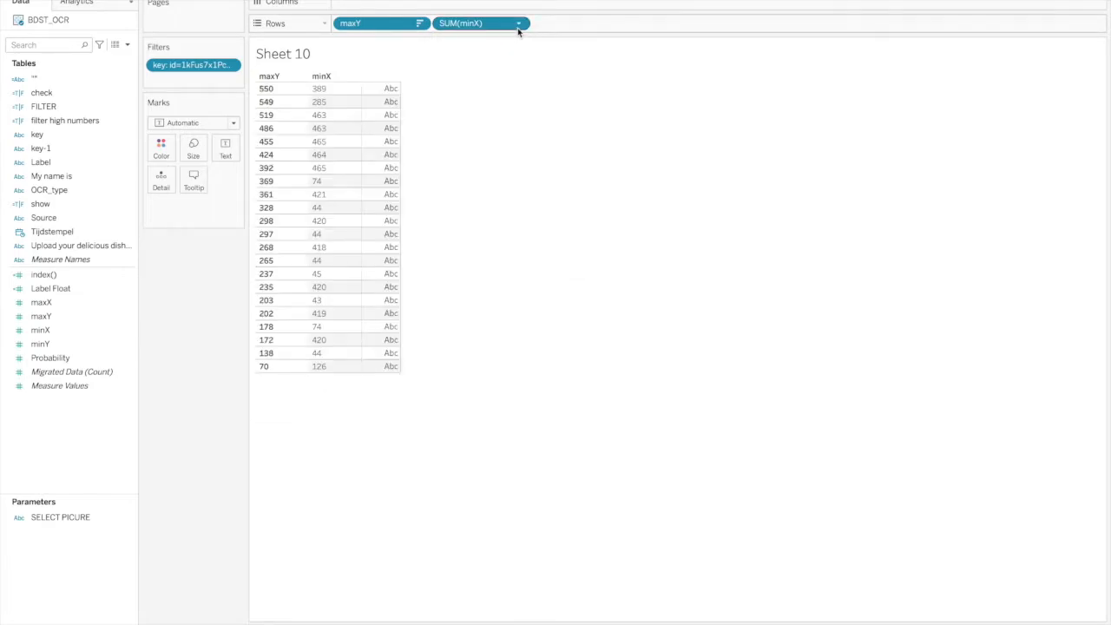
left_click(520, 25)
left_click(474, 151)
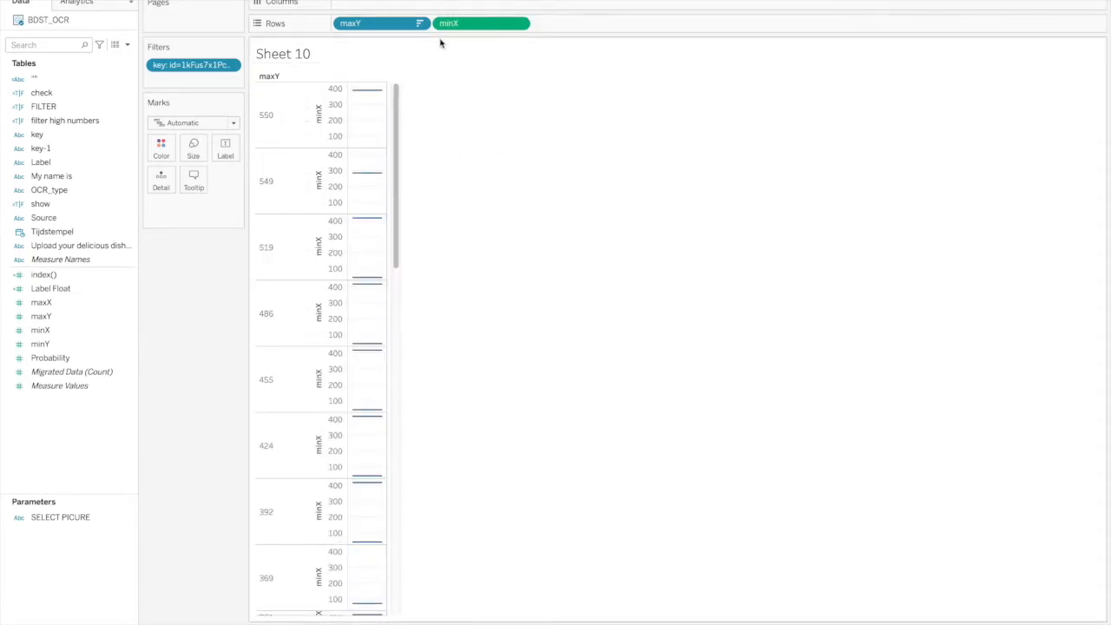
left_click(520, 25)
left_click(521, 172)
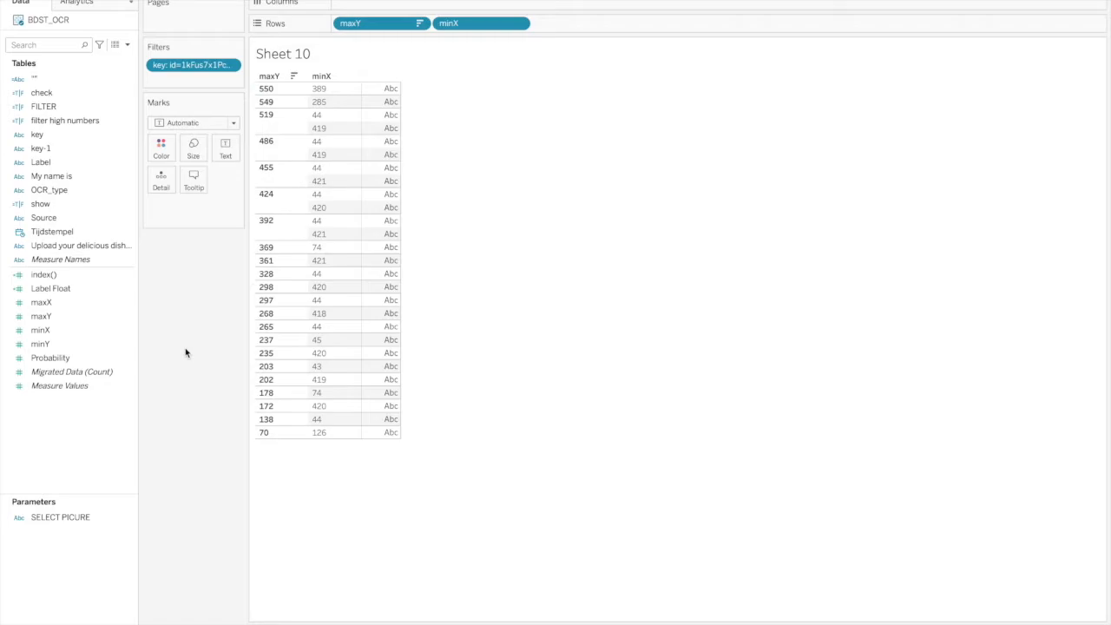
Find the Label field by searching for lab and show it as text in the table
left_click(56, 40)
type("lab")
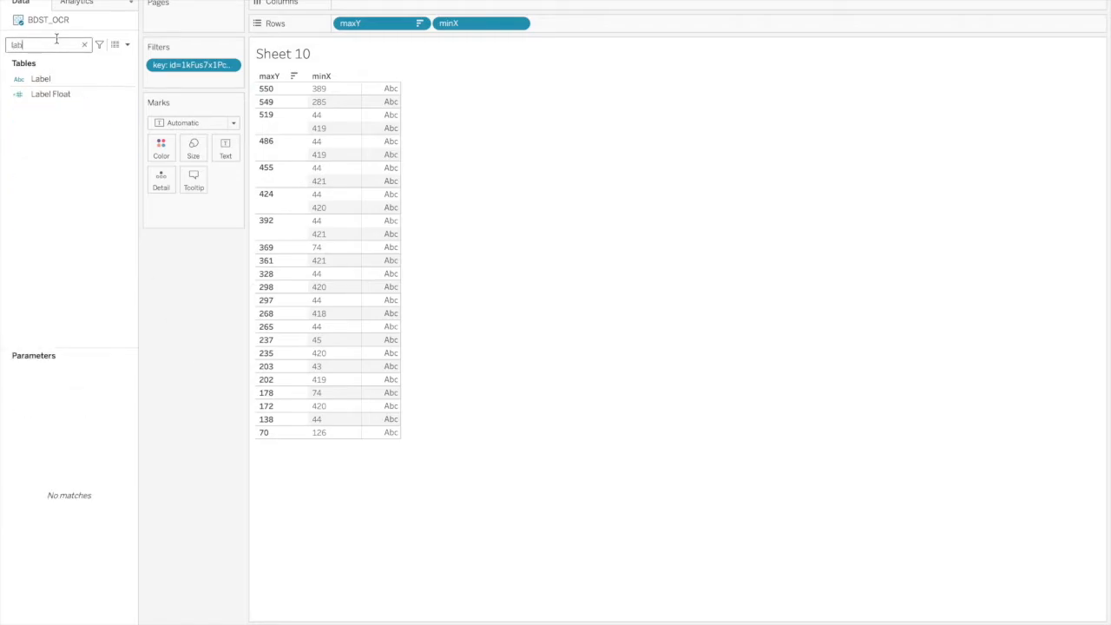
left_click_drag(42, 80, 232, 155)
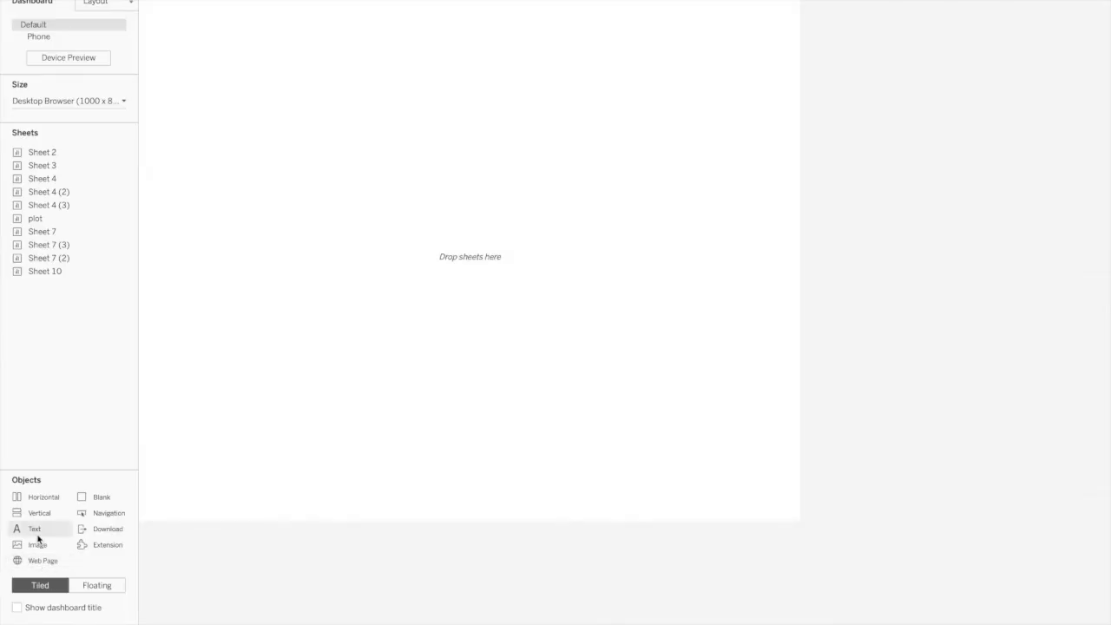
On the empty dashboard, insert the Receipt.jpg image and place Sheet 10 to its left
left_click_drag(48, 545, 481, 283)
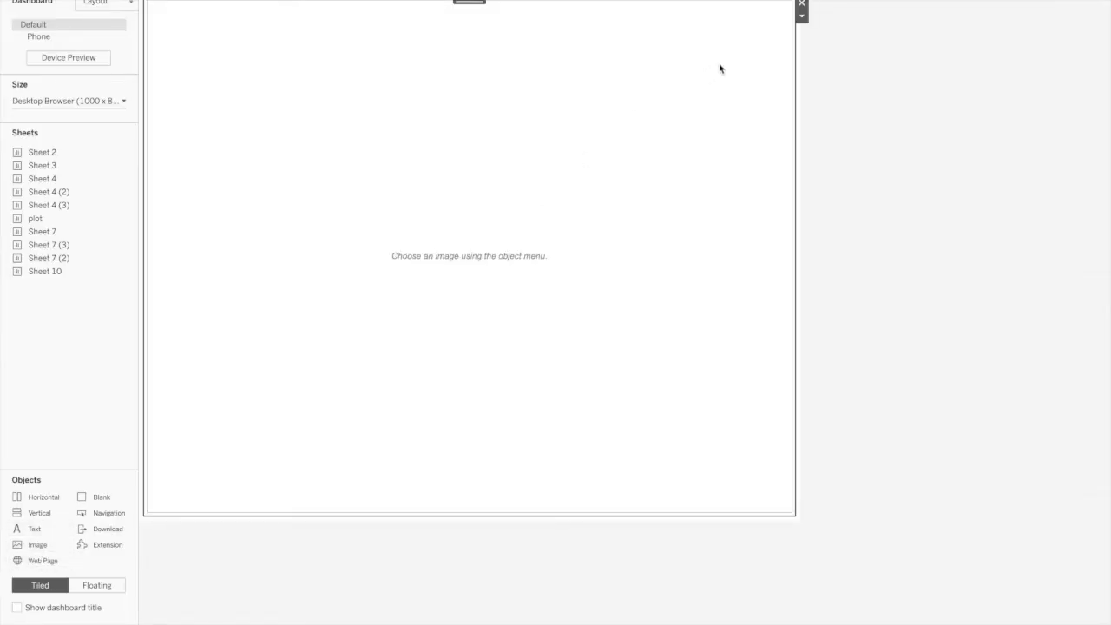
left_click(654, 246)
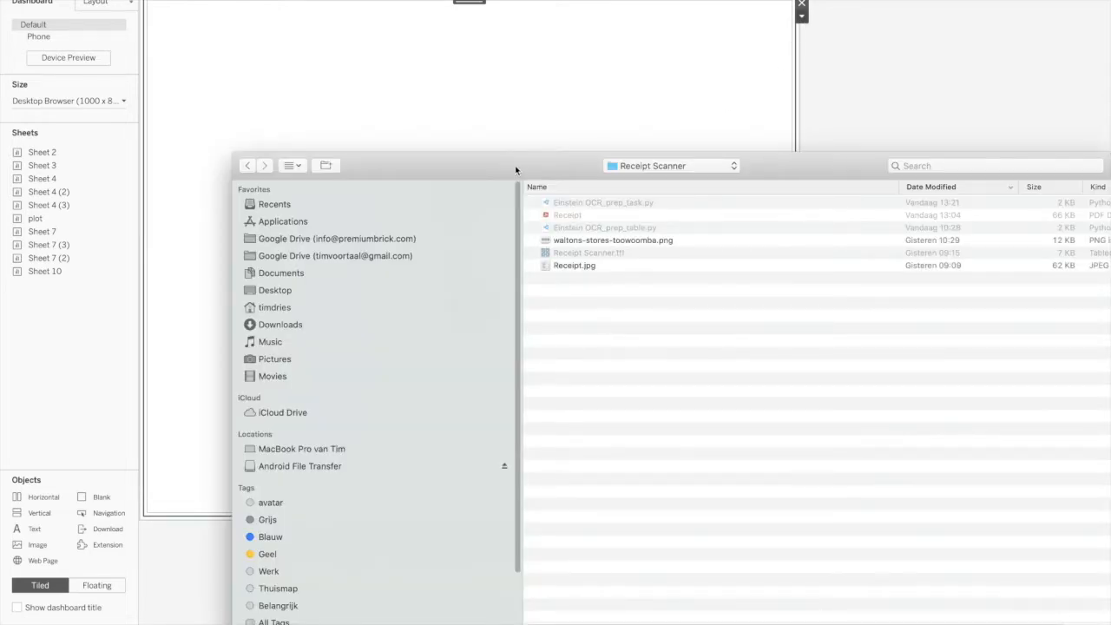
left_click_drag(515, 165, 367, 90)
left_click(415, 184)
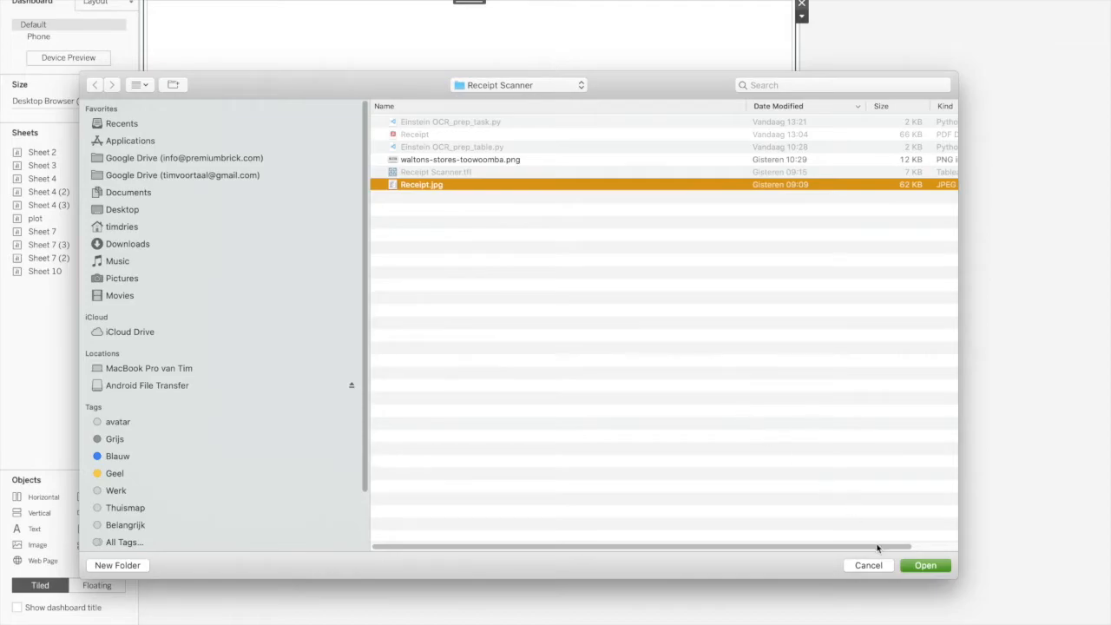
left_click(908, 564)
left_click(621, 439)
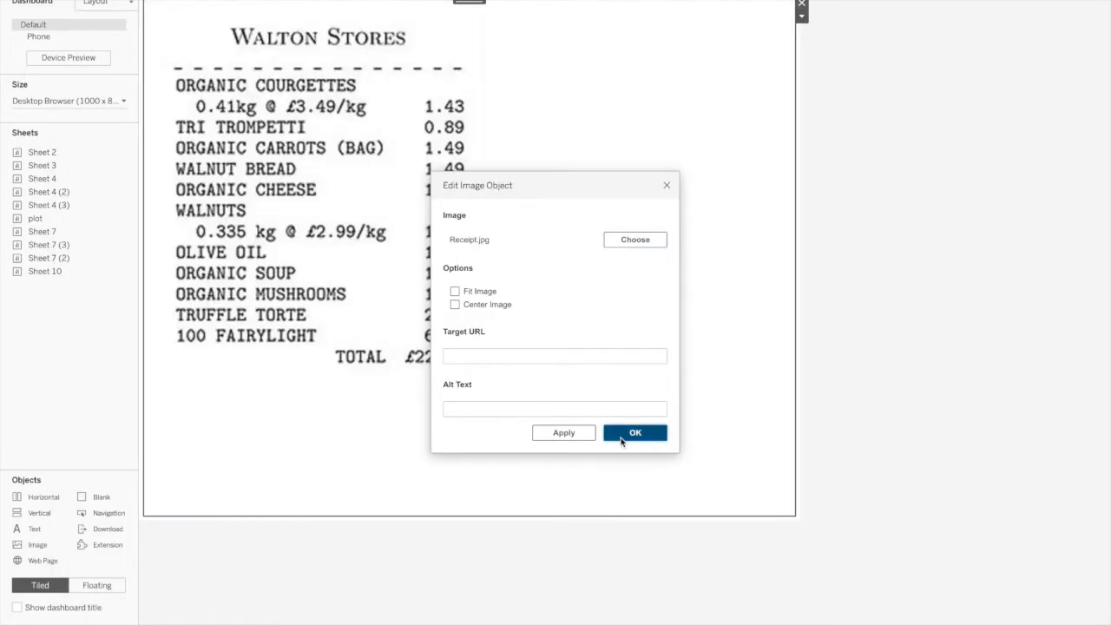
mouse_move(57, 232)
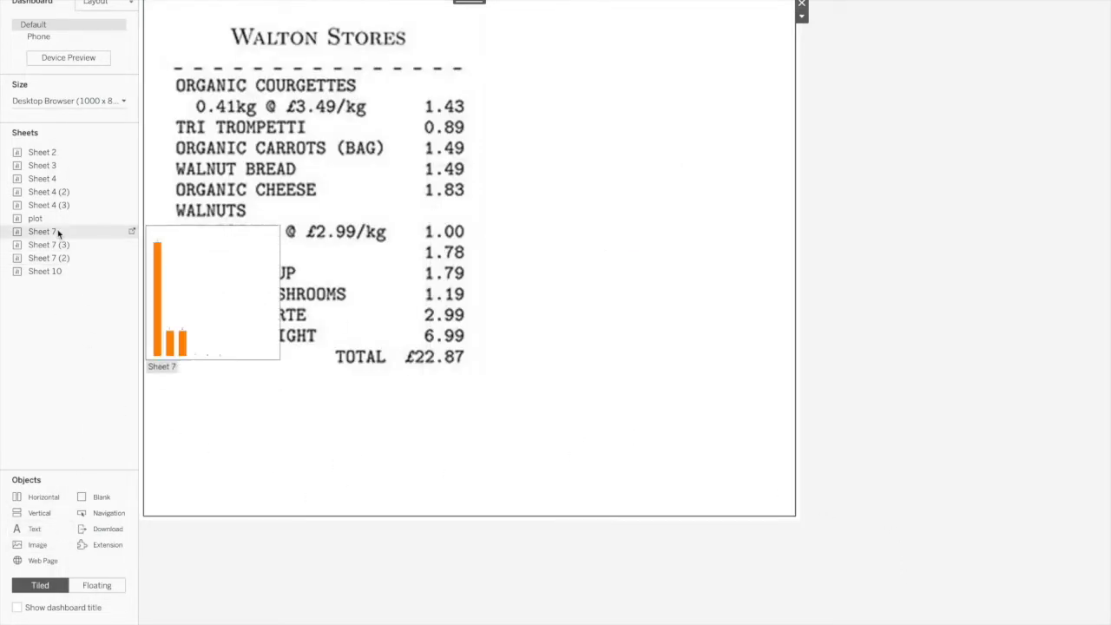
left_click_drag(45, 272, 254, 252)
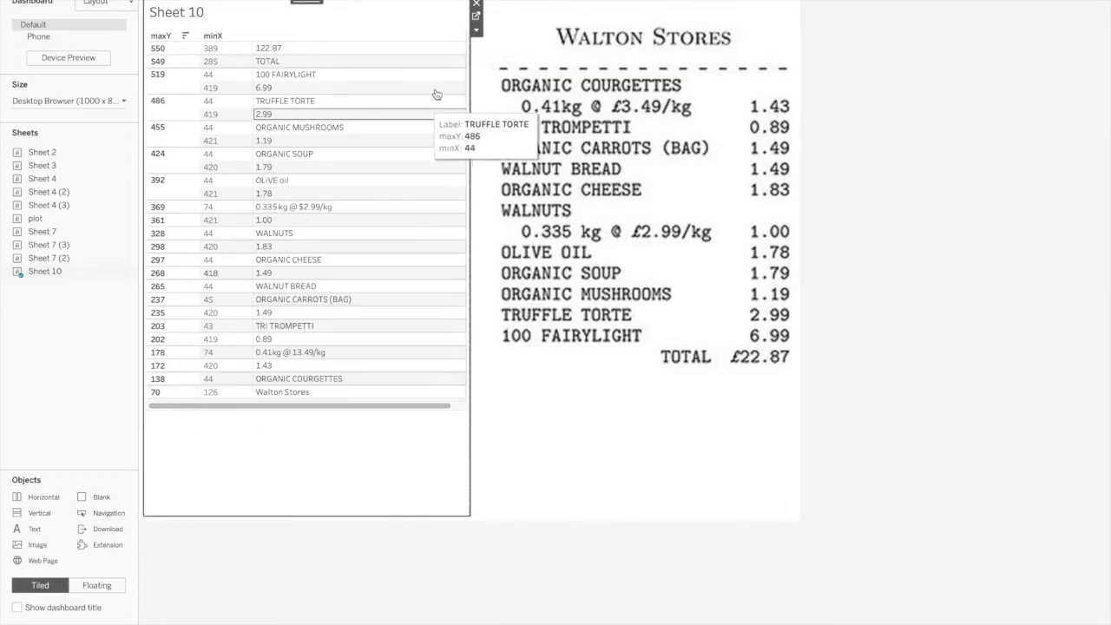
Go to Sheet 10 from the dashboard, change the maxY sort to ascending, and return to the dashboard
left_click(476, 31)
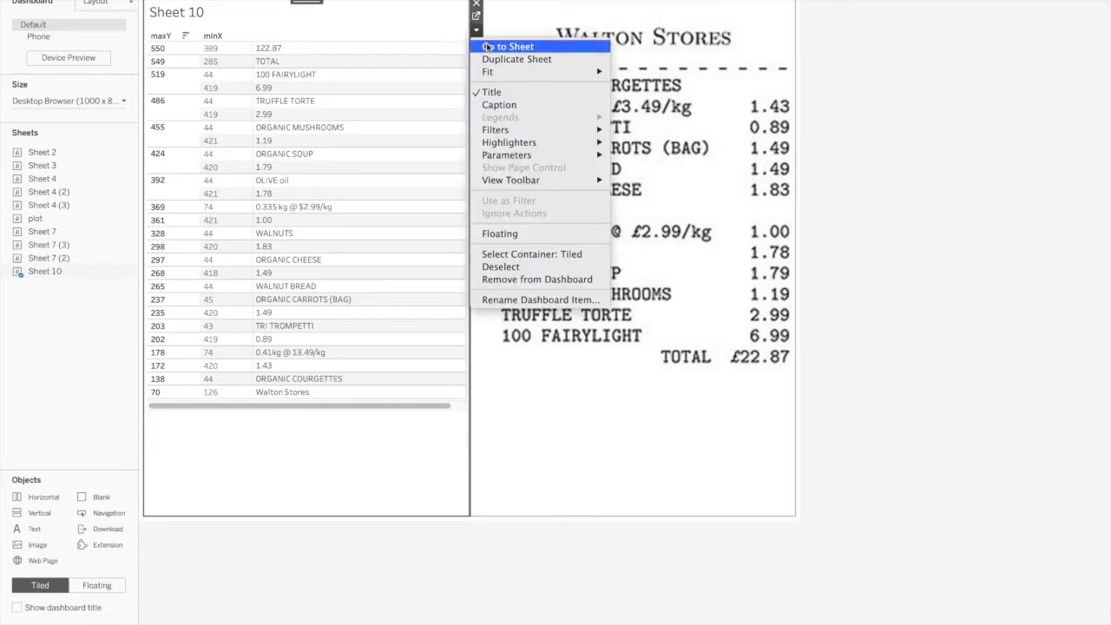
left_click(489, 47)
left_click(428, 17)
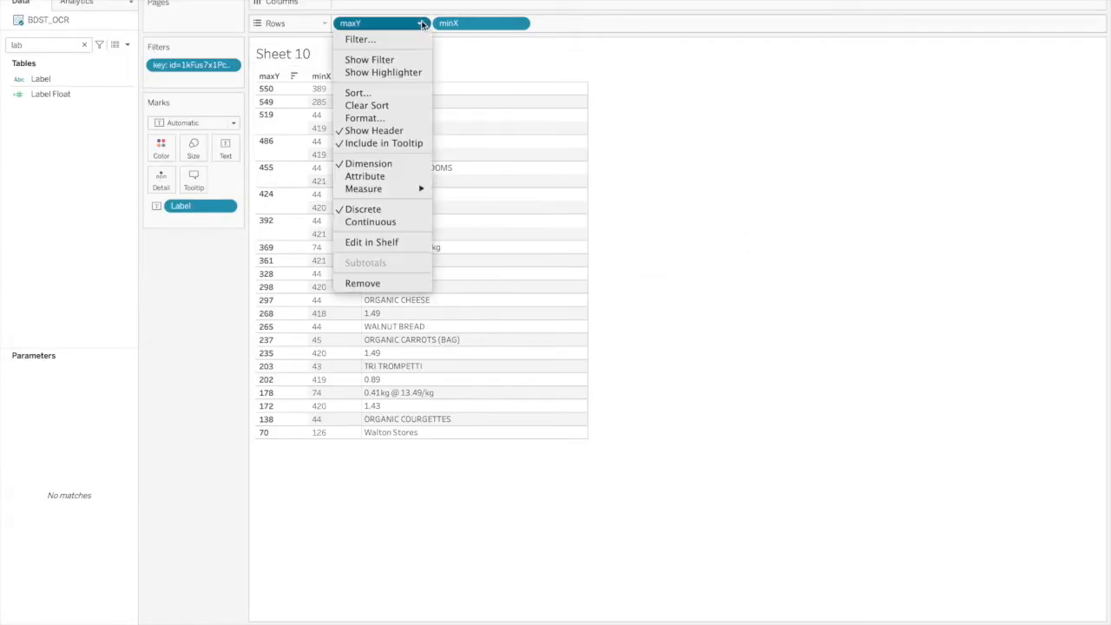
left_click(402, 91)
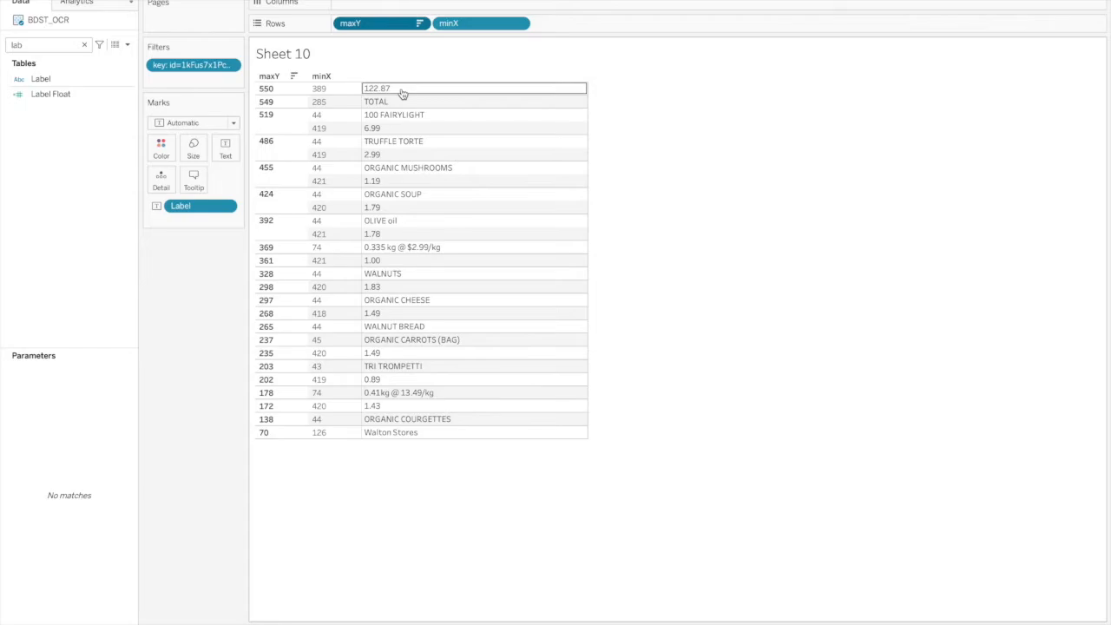
left_click(505, 332)
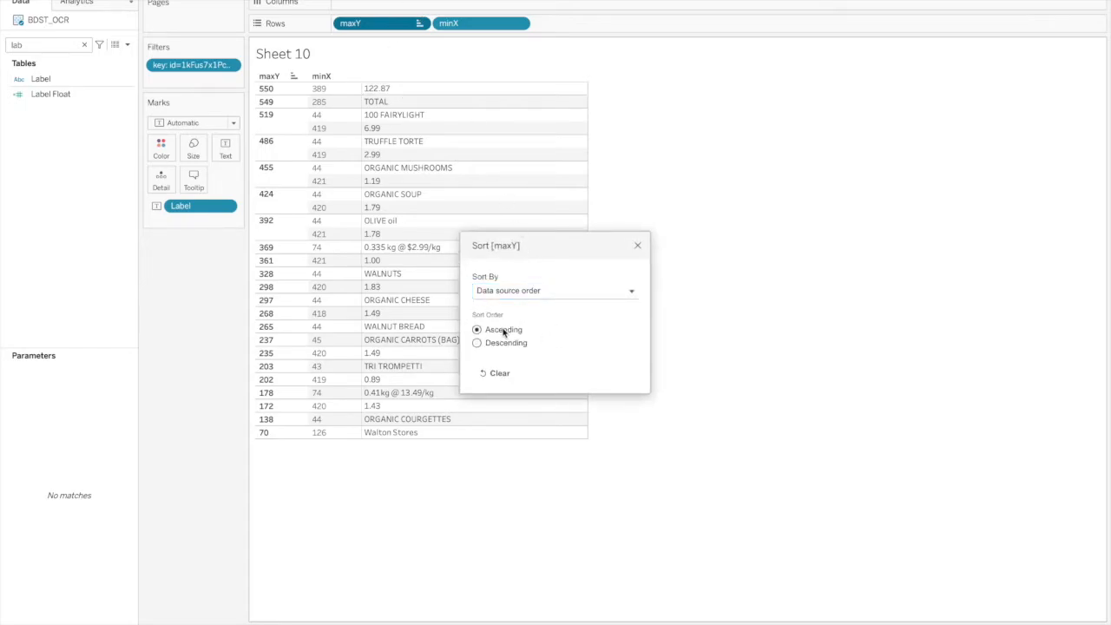
left_click(638, 248)
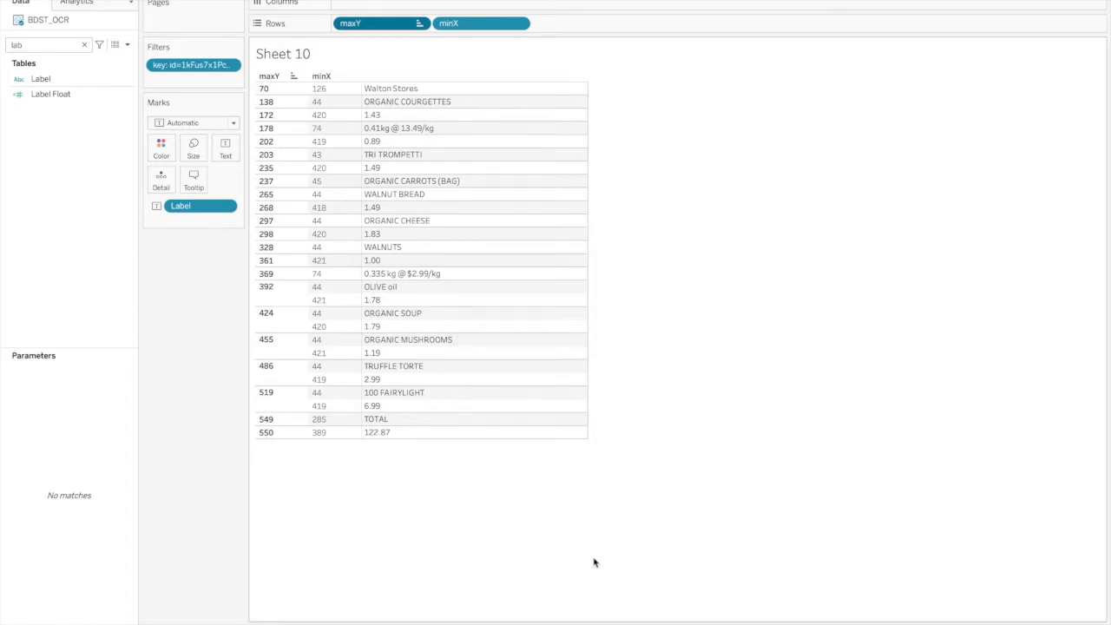
left_click(486, 623)
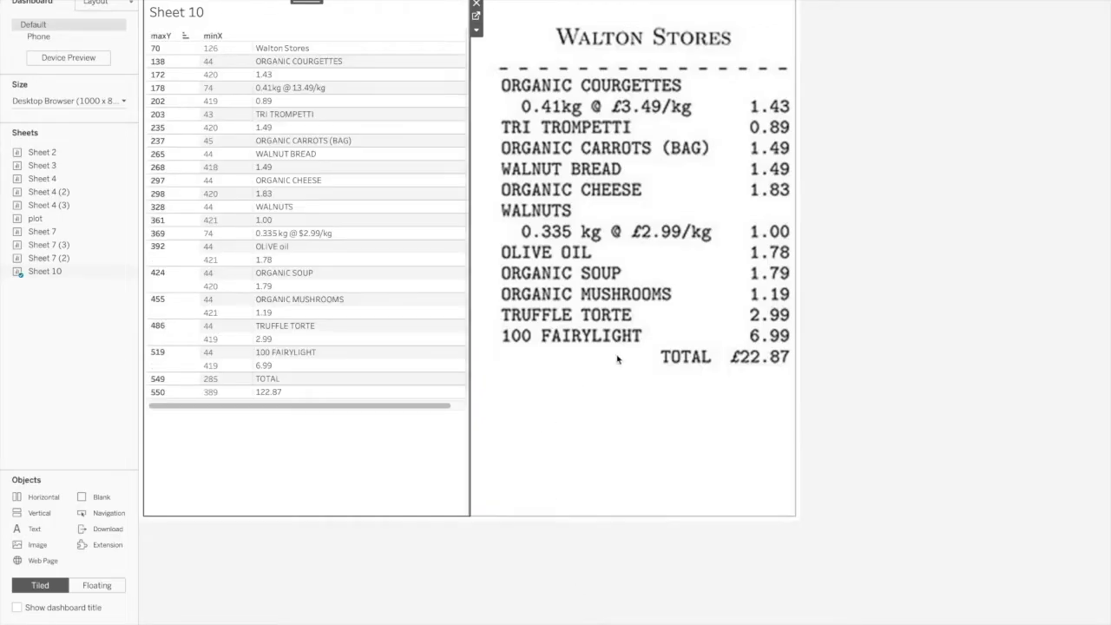
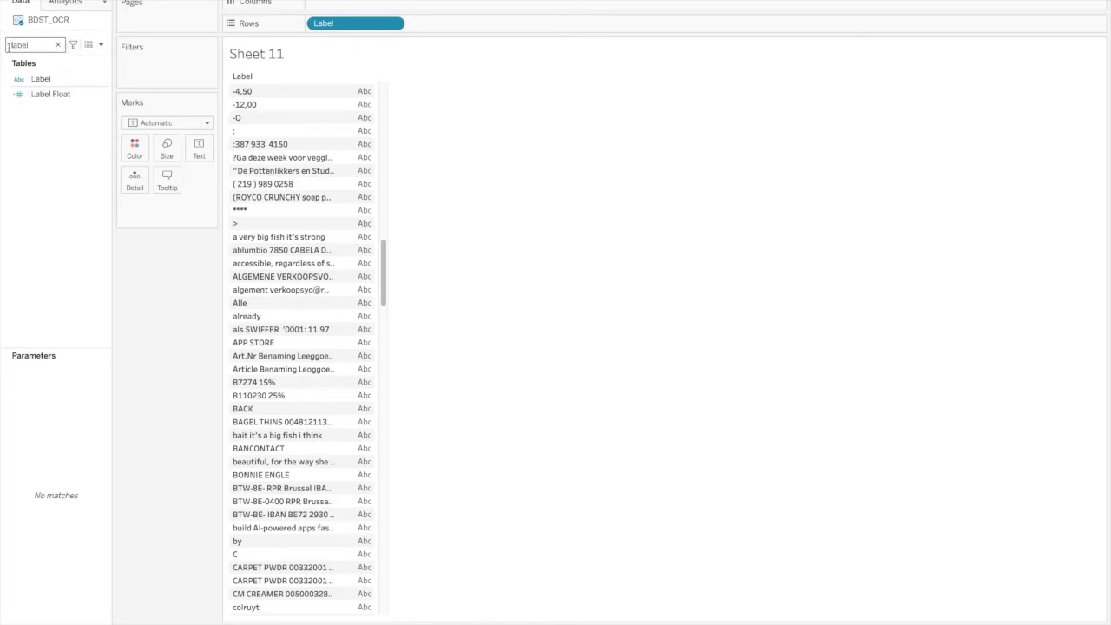
Add a data source filter on the key field of BDST_OCR that keeps only the Walton Stores receipt
type("key")
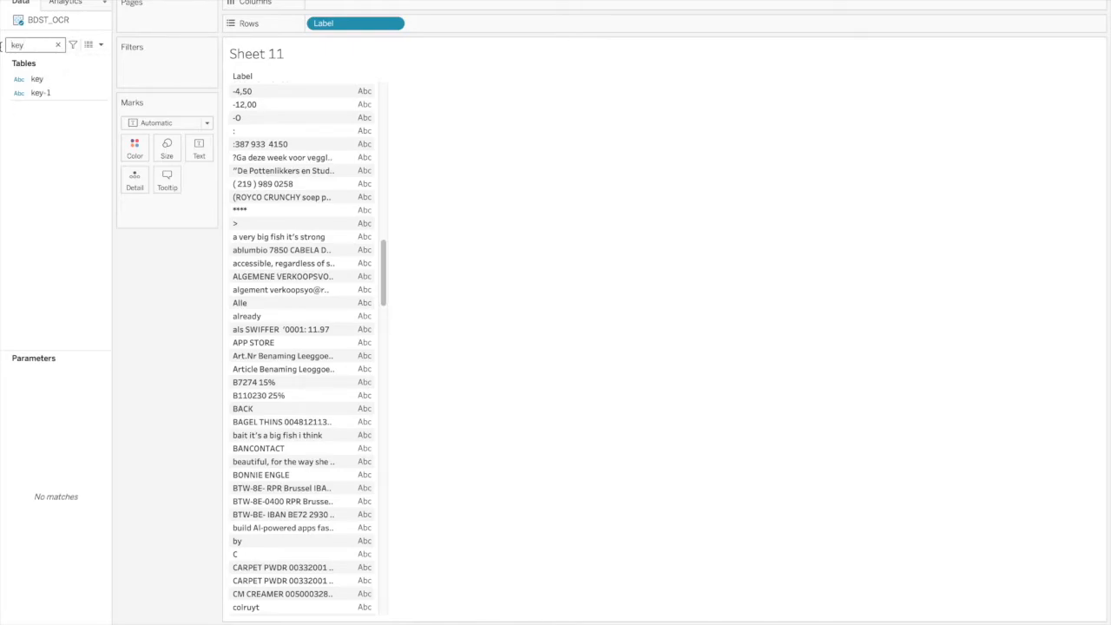
right_click(38, 21)
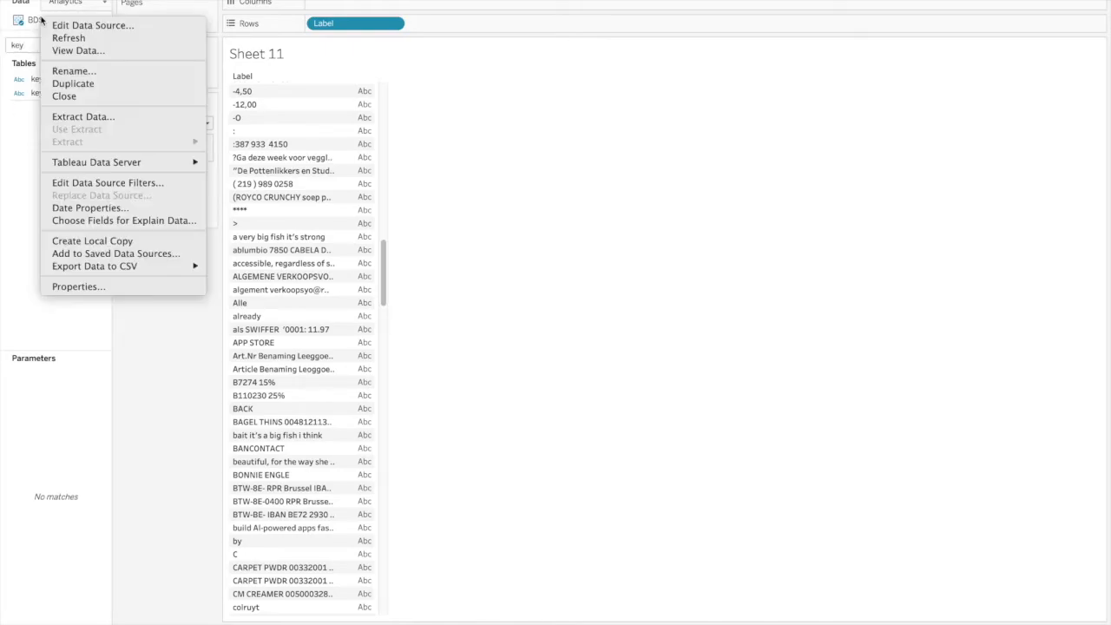
left_click(149, 184)
left_click(424, 336)
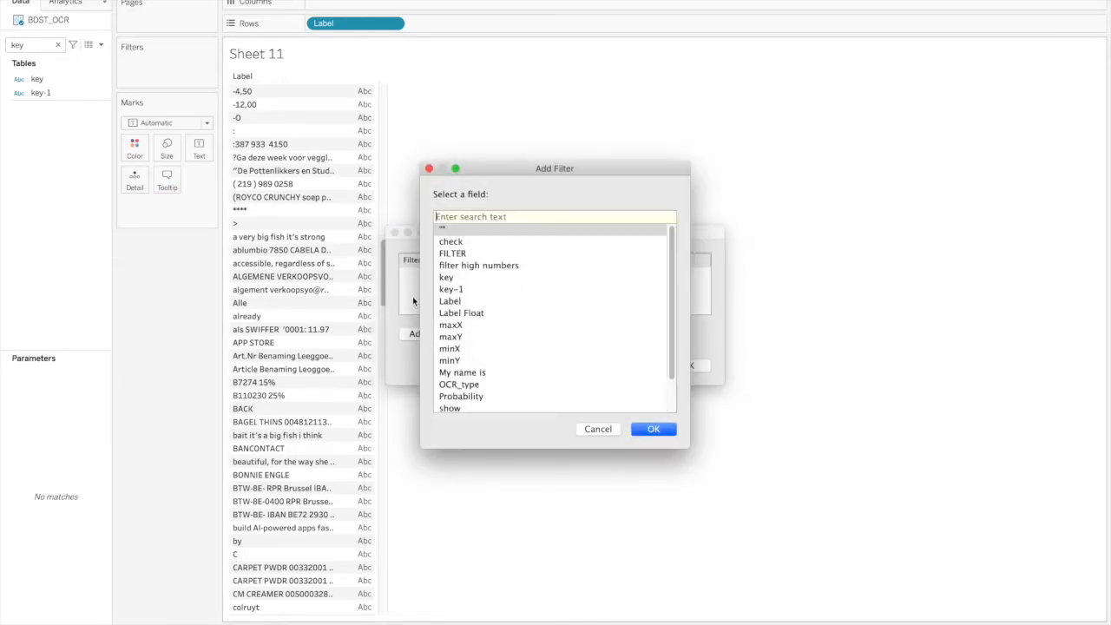
type("key")
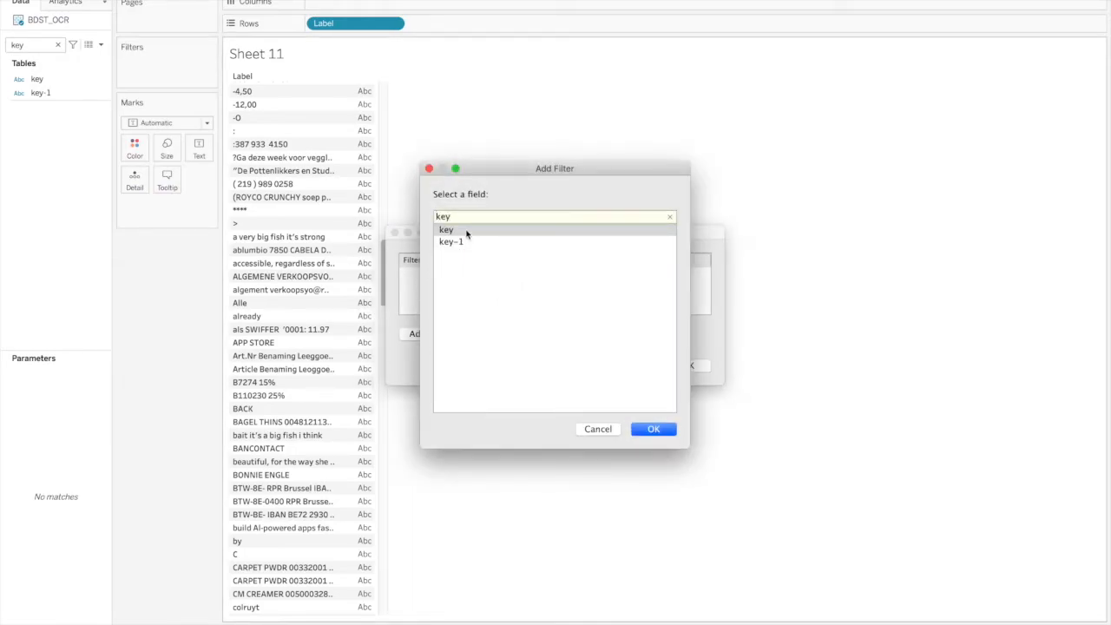
double_click(466, 231)
left_click(415, 279)
left_click(695, 481)
left_click(688, 366)
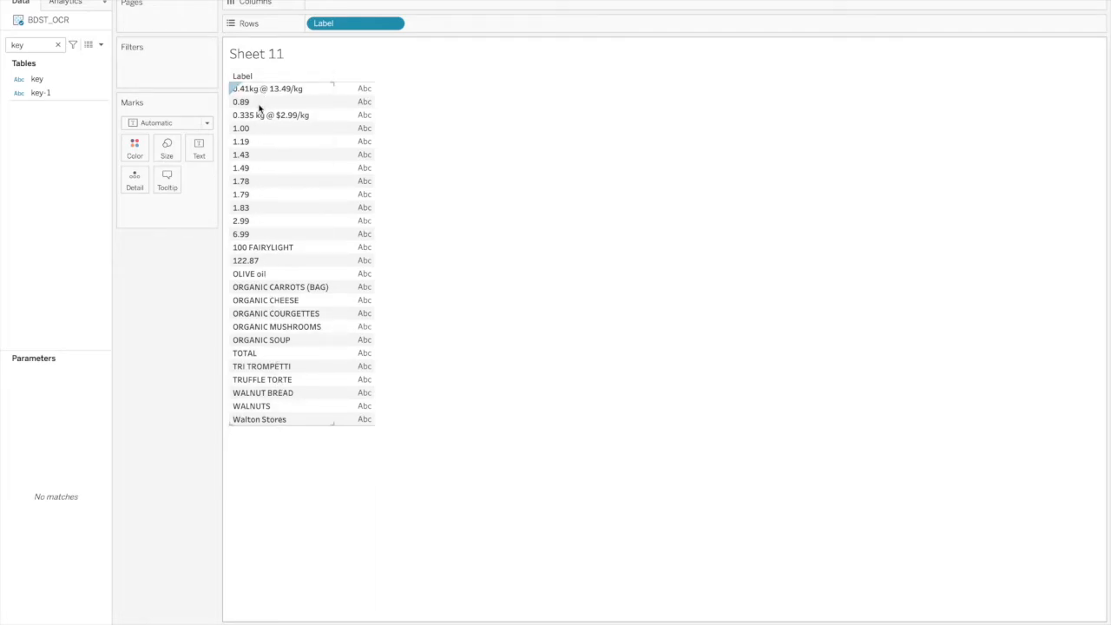
Examine the individual price rows in the Label list, from 6.99 up to 1.78
left_click(258, 234)
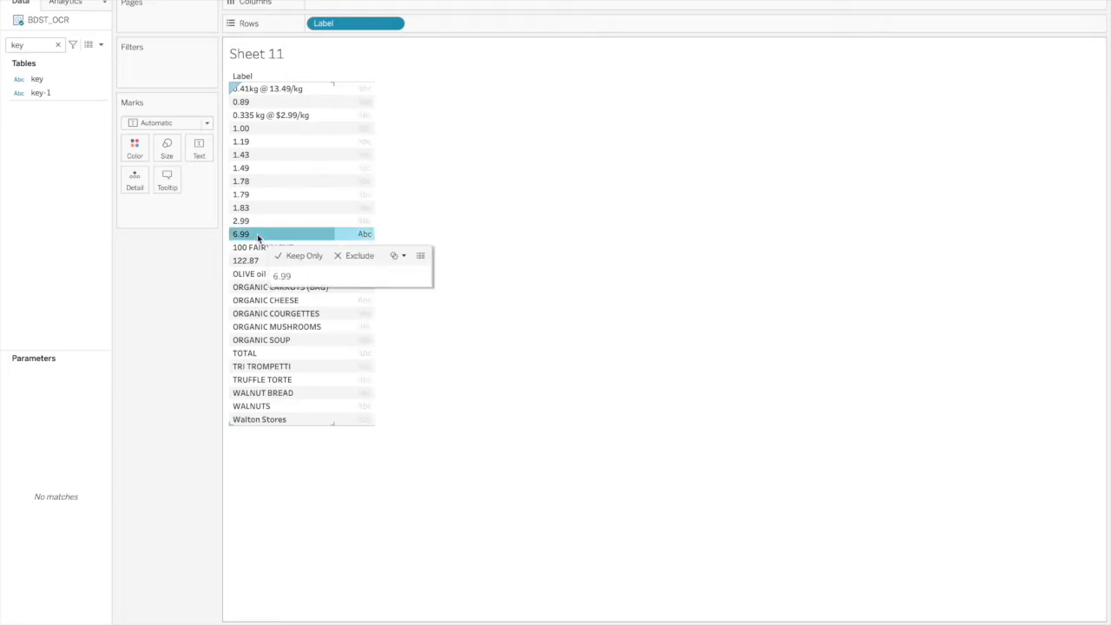
left_click(252, 220)
left_click(256, 207)
left_click(257, 194)
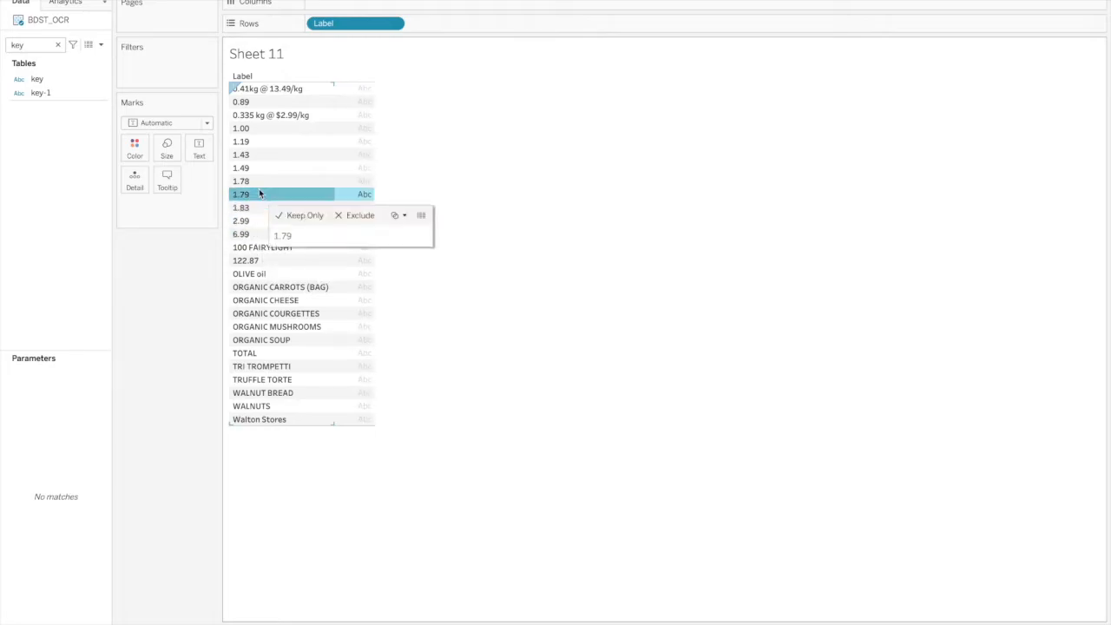
left_click(264, 179)
left_click(265, 185)
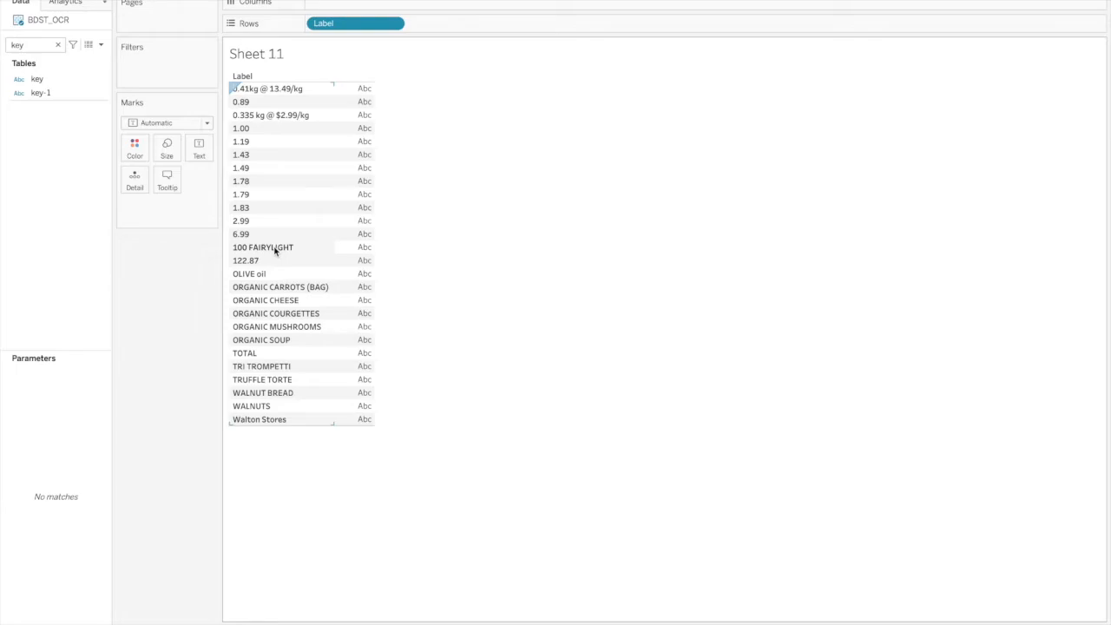
Clear the key search so all fields of BDST_OCR are listed
left_click(41, 44)
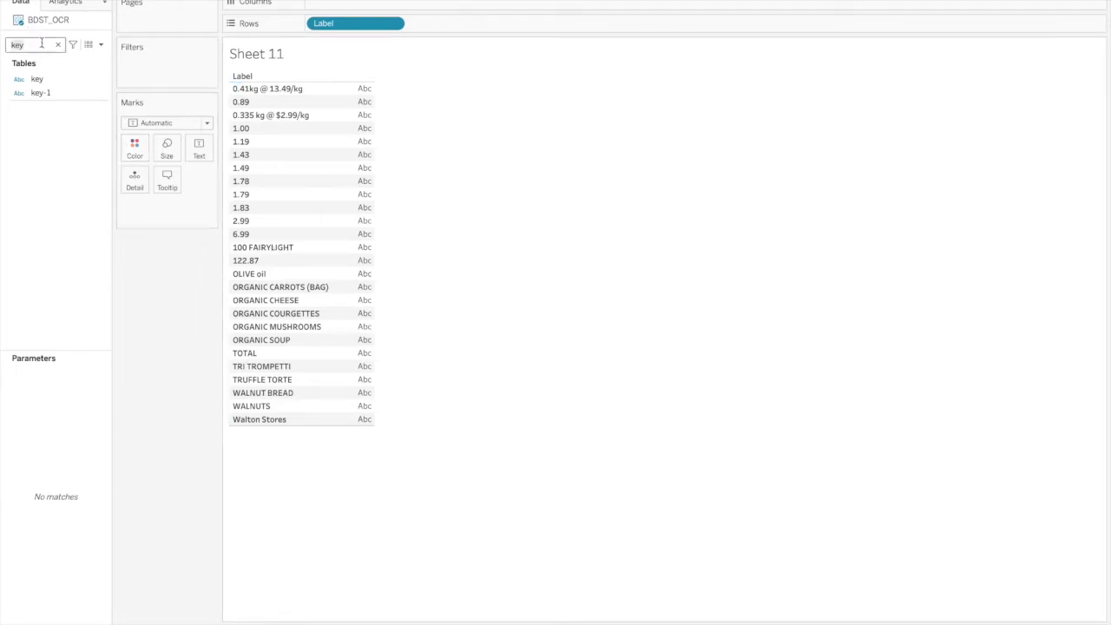
key("BackSpace")
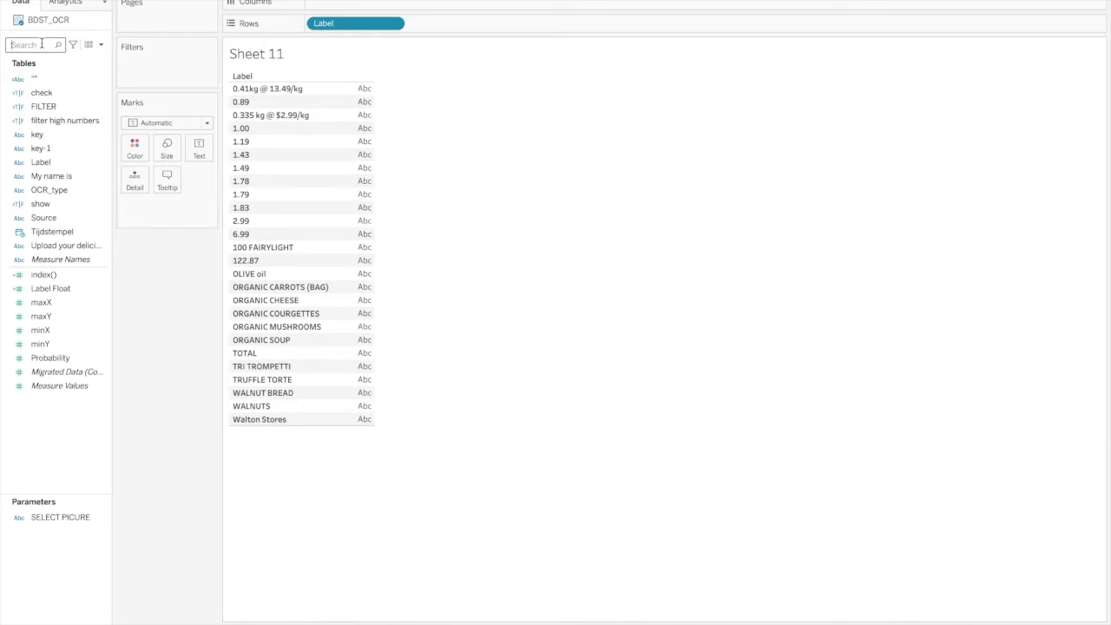
Create a calculated field in BDST_OCR with the formula float([Label])
left_click(100, 44)
left_click(74, 54)
left_click_drag(451, 189, 641, 279)
left_click(446, 361)
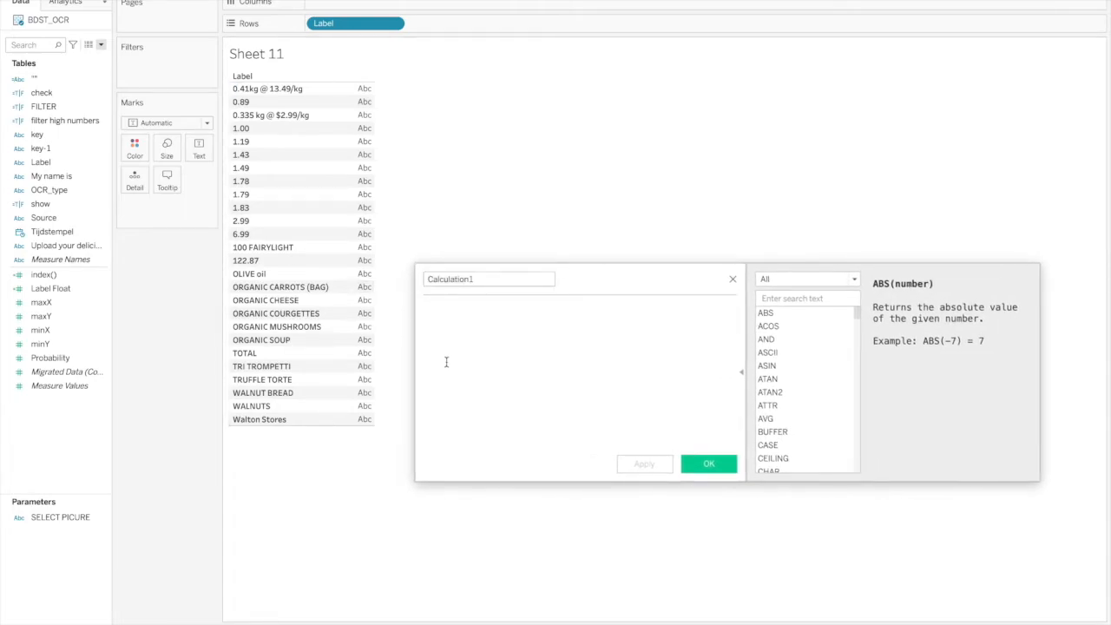
type("float(la")
key("Return")
type(")")
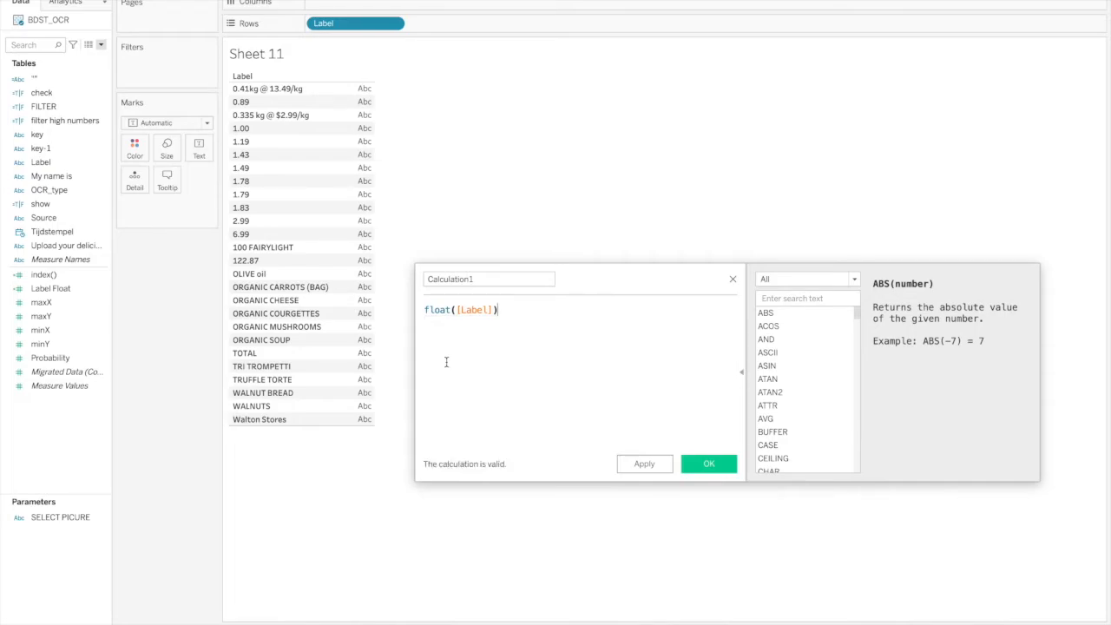
Wrap the calculation in an ISNULL test so the formula reads isnull(float([Label]))
left_click(427, 311)
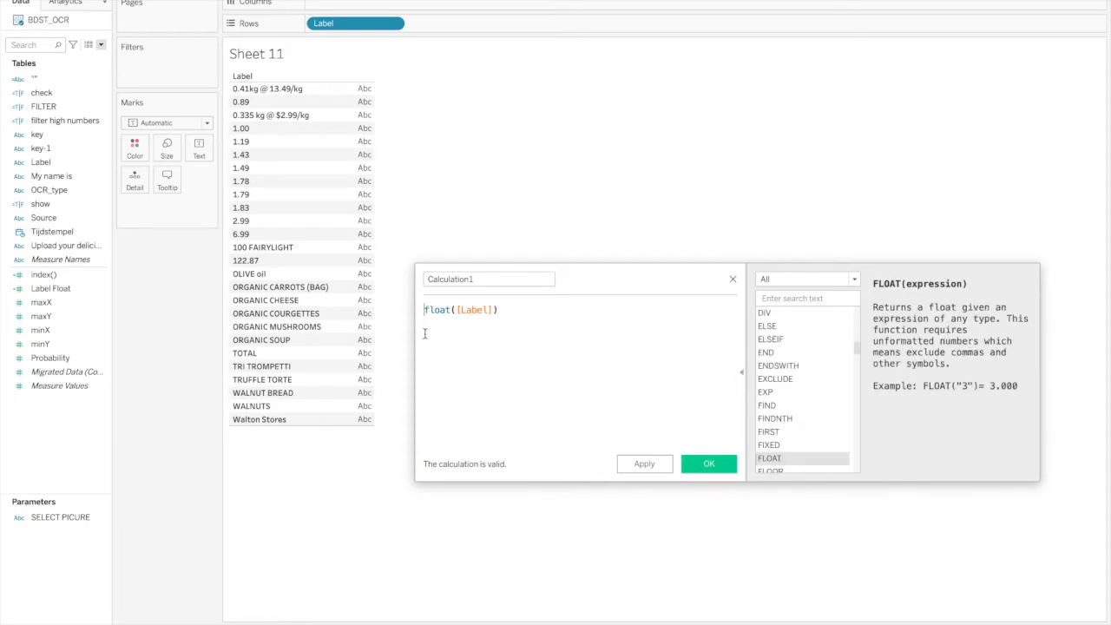
type("isnu(")
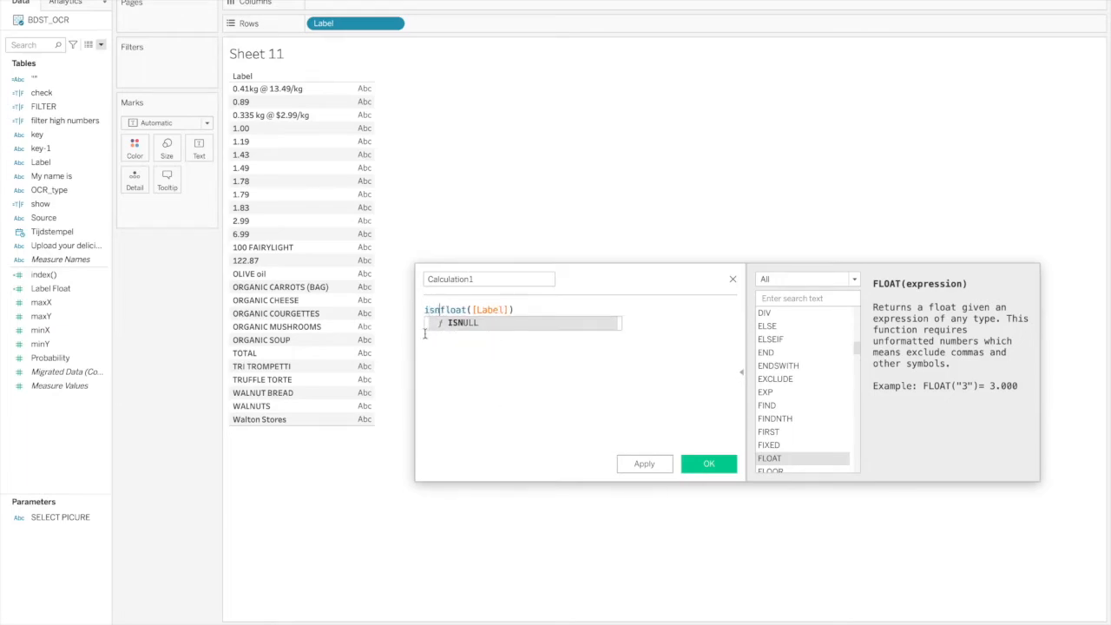
key("BackSpace")
type("ll")
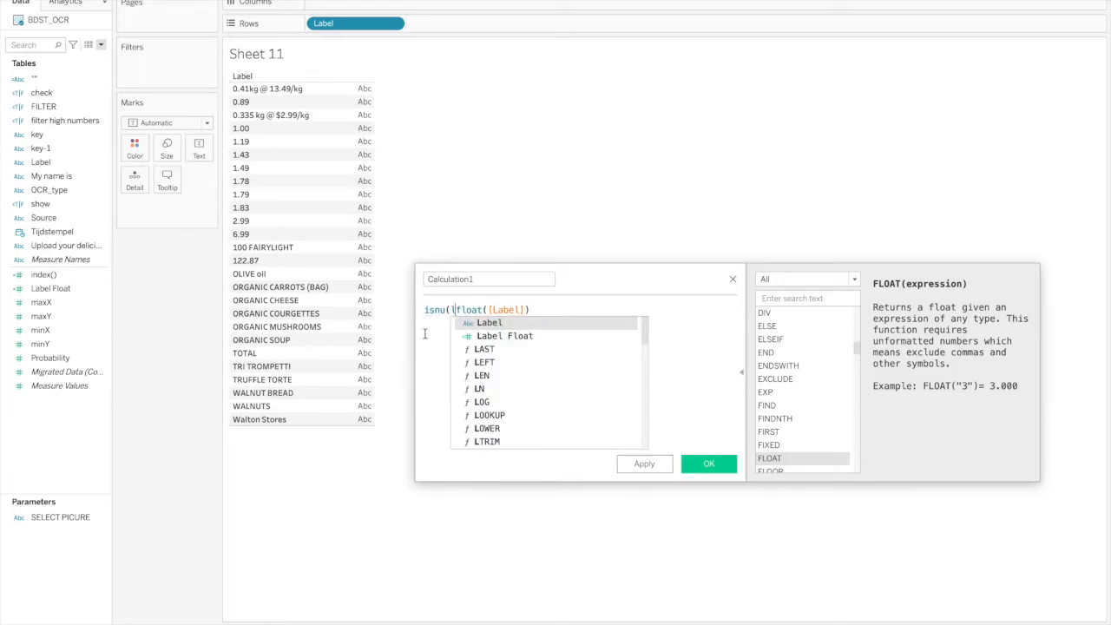
type("(")
left_click(551, 304)
type(")")
Save the calculated field as "split boolean" and place it on Rows ahead of Label
double_click(469, 278)
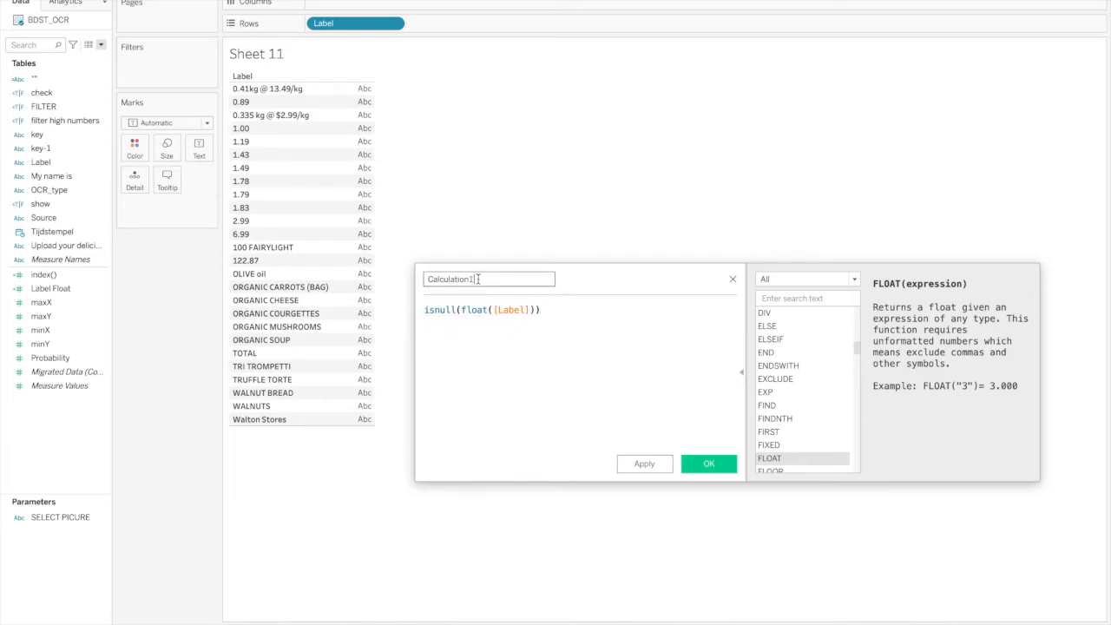
type("dic")
key("BackSpace")
type("scriman")
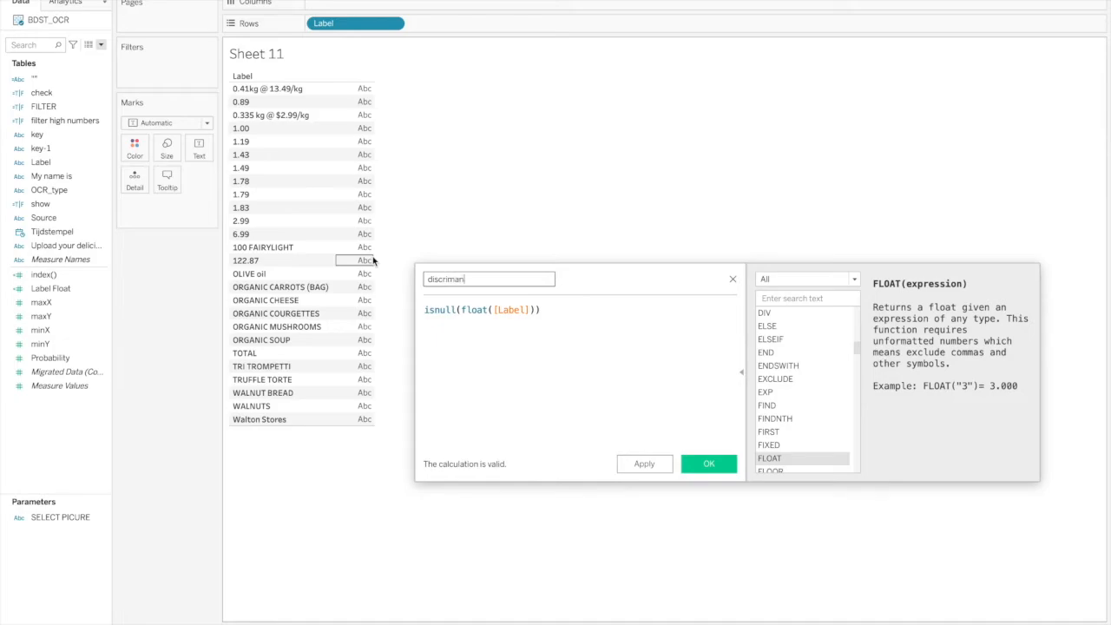
key("ctrl+a")
type("split boolean")
left_click(710, 465)
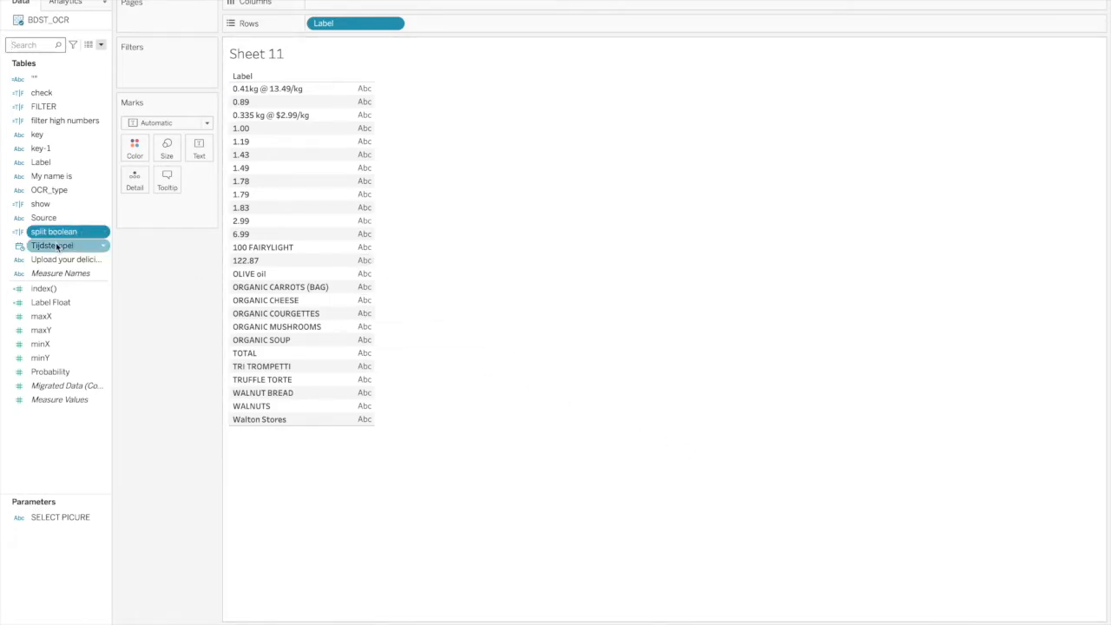
left_click_drag(56, 233, 318, 24)
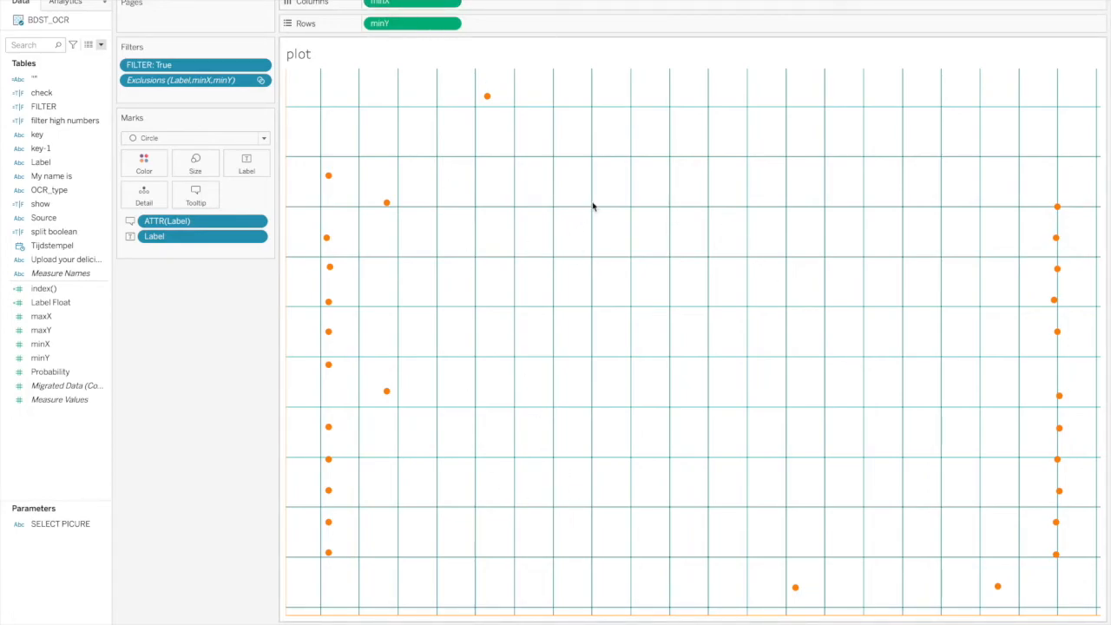
Show the mark labels on the plot sheet's points to view the recognised text, and hide them again
left_click(247, 164)
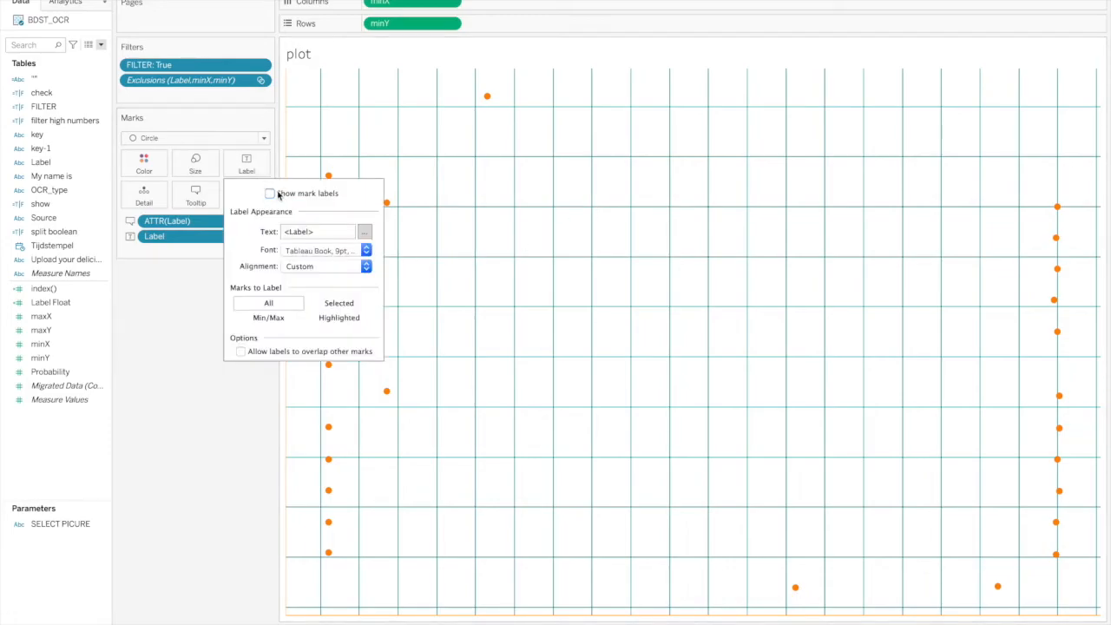
left_click(277, 194)
left_click(277, 194)
left_click(276, 194)
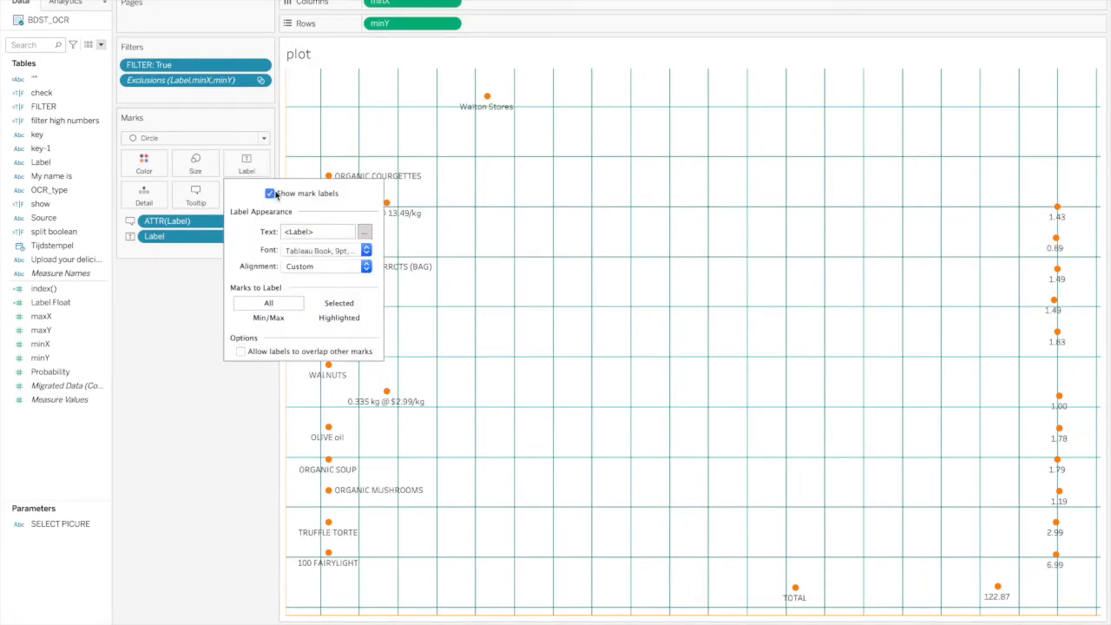
left_click(167, 470)
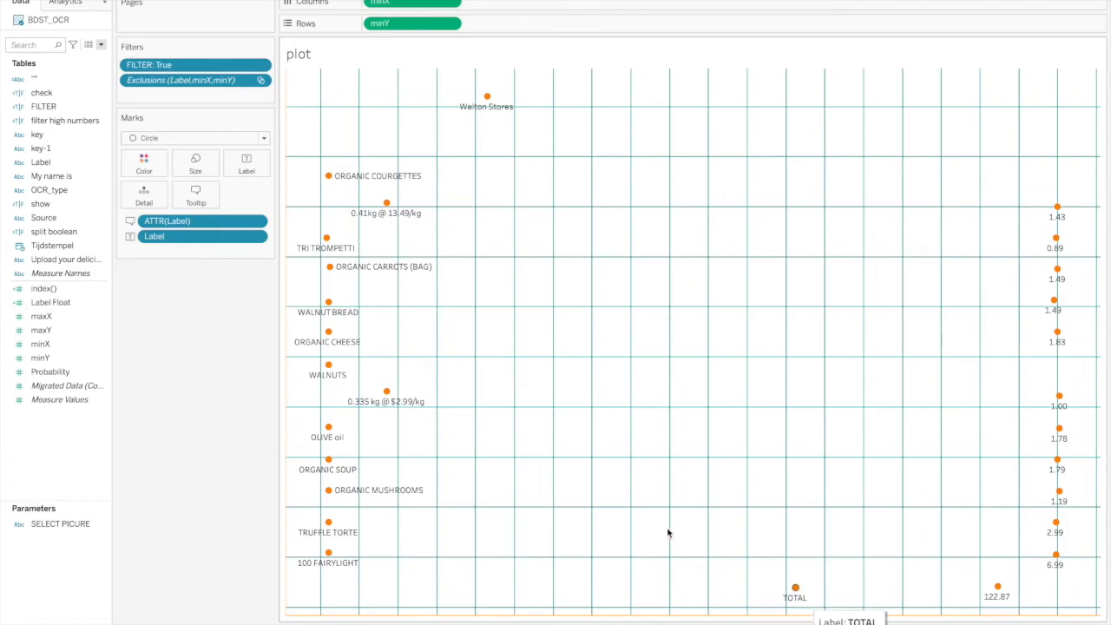
left_click(259, 170)
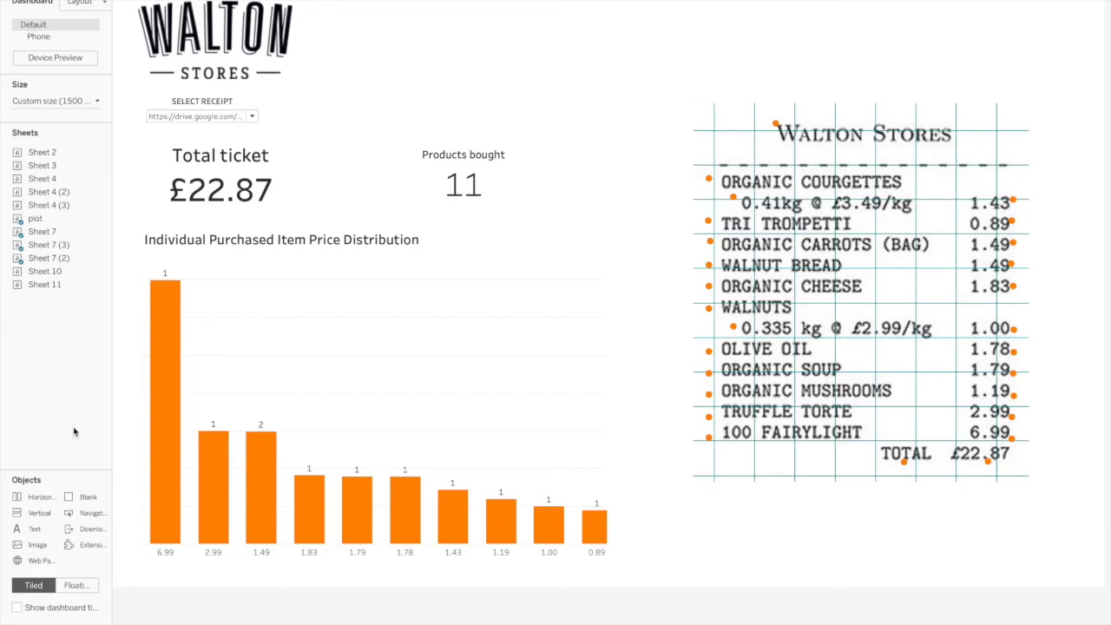
Go from the dashboard to the Total ticket sheet and examine its filters and Label Float measure
left_click(274, 184)
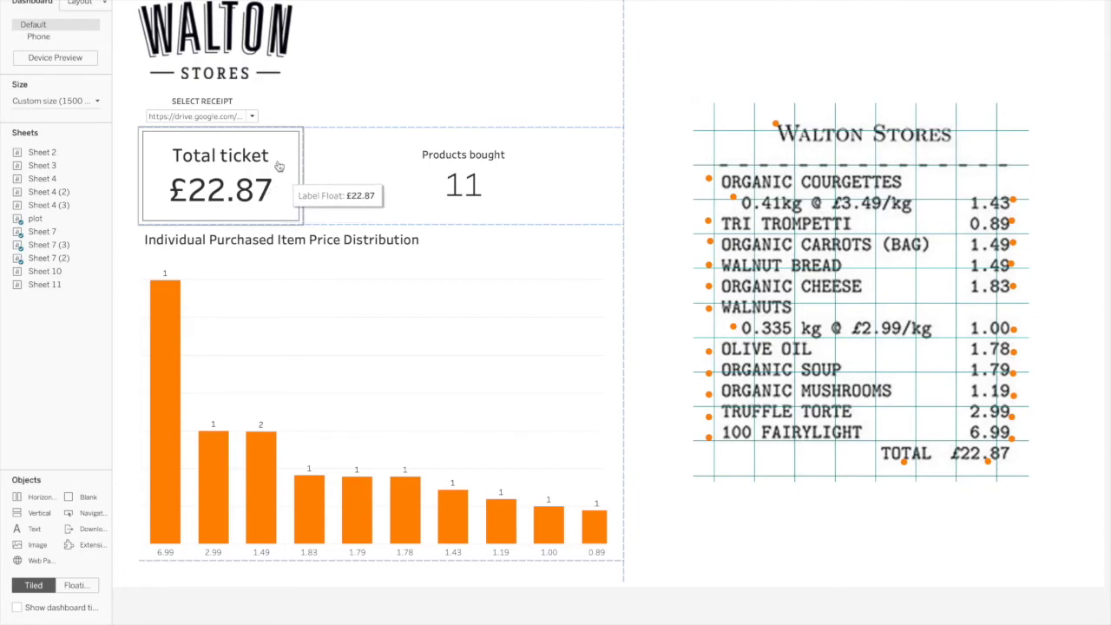
left_click(278, 165)
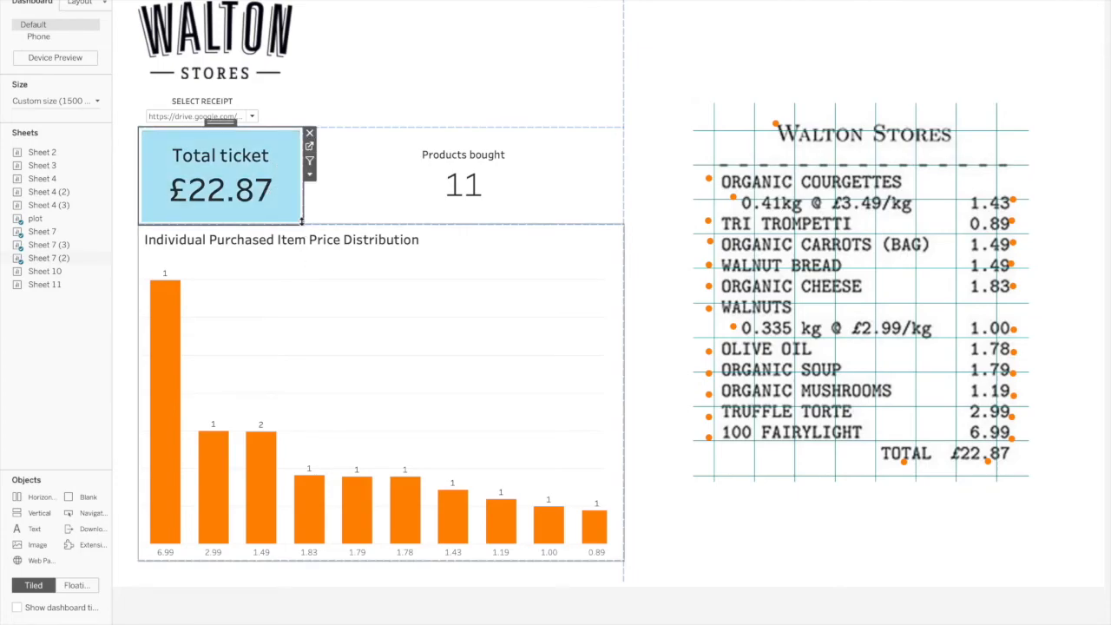
left_click(310, 175)
left_click(320, 190)
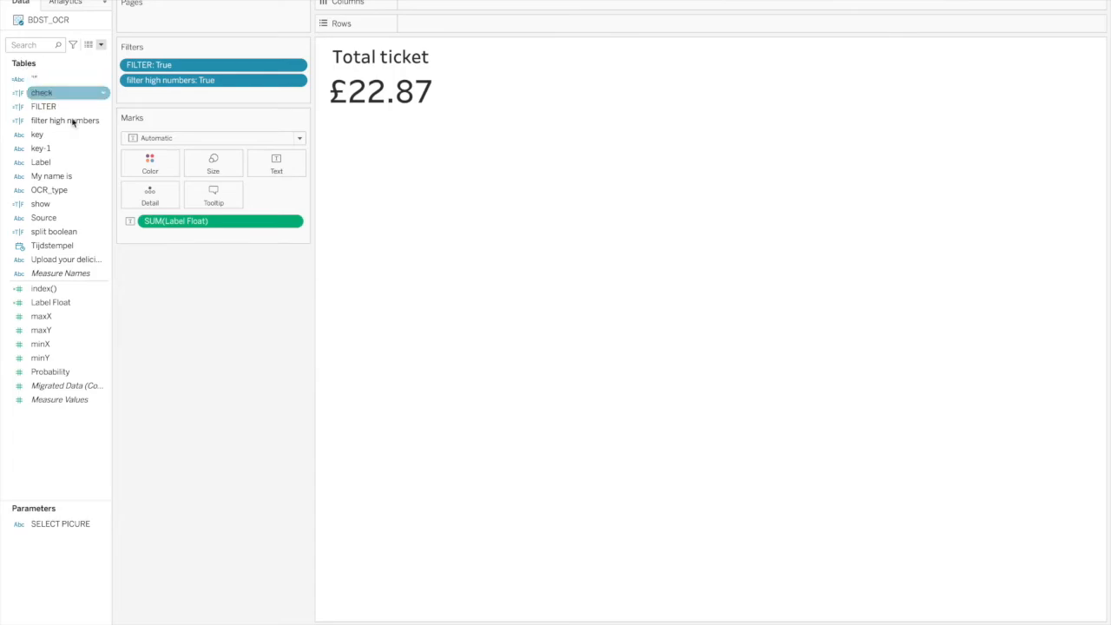
mouse_move(353, 100)
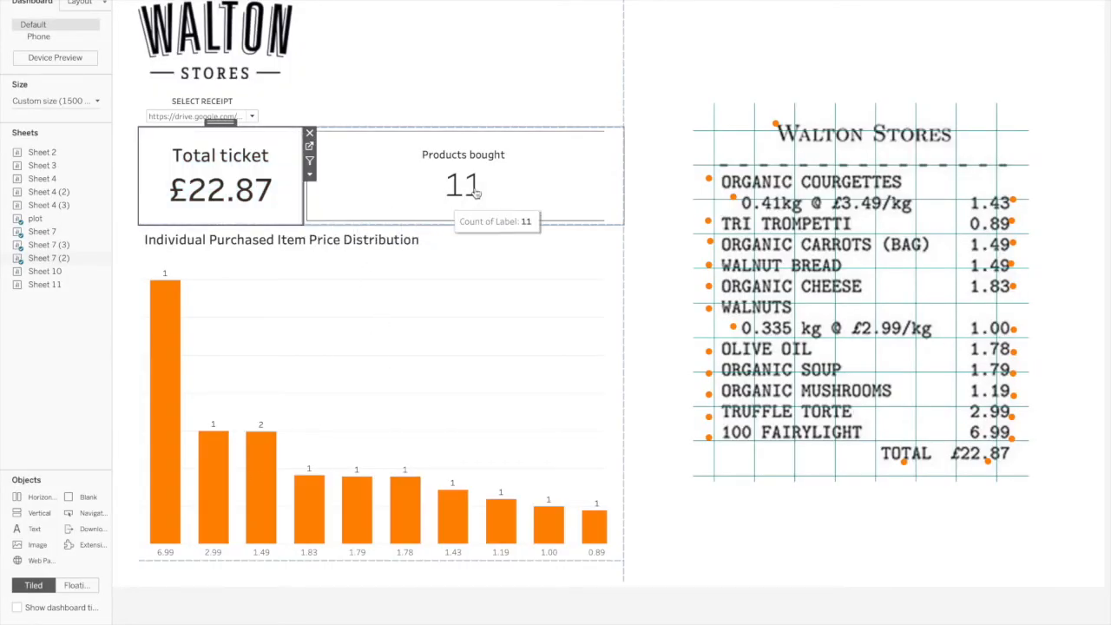
Go from the dashboard to the Products bought sheet and widen the cards to examine its filters and label count
left_click(586, 186)
left_click(581, 185)
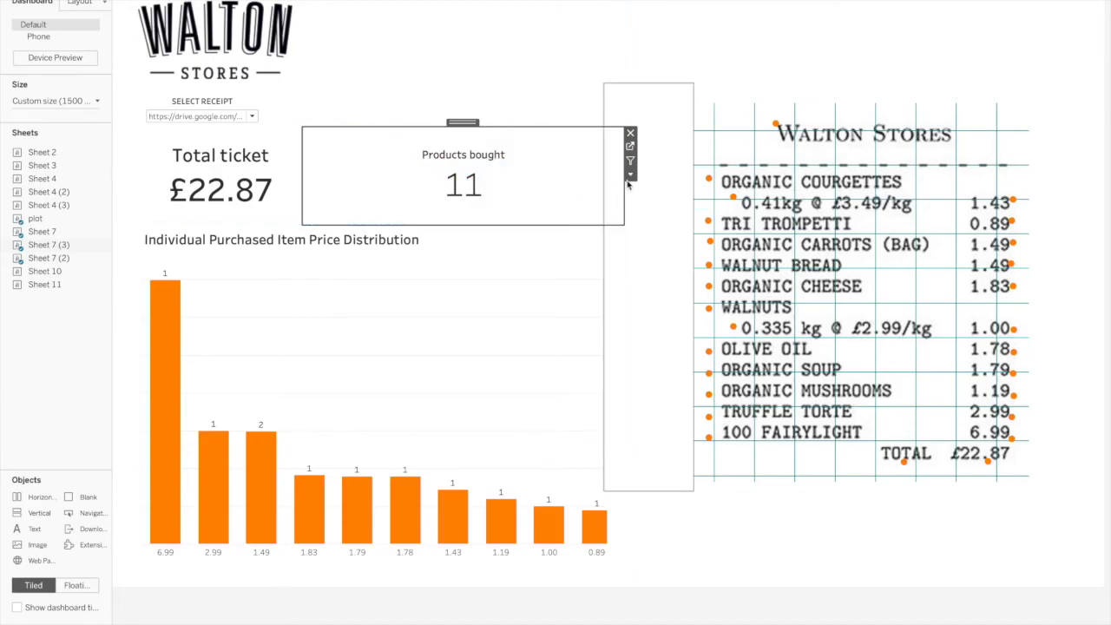
left_click(630, 177)
left_click(651, 190)
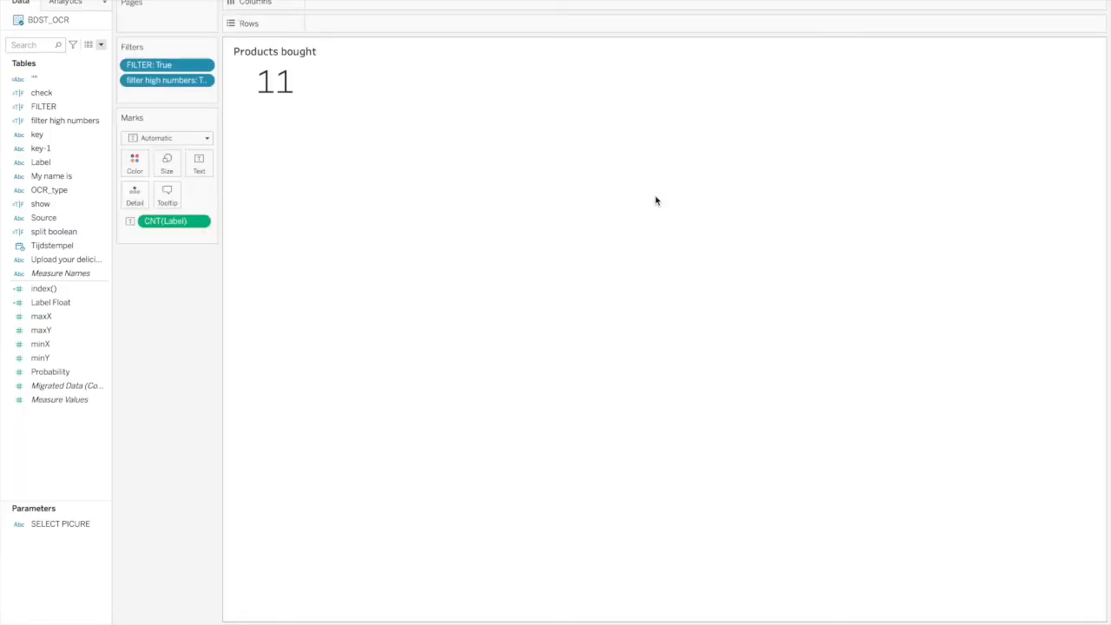
left_click_drag(219, 206, 289, 207)
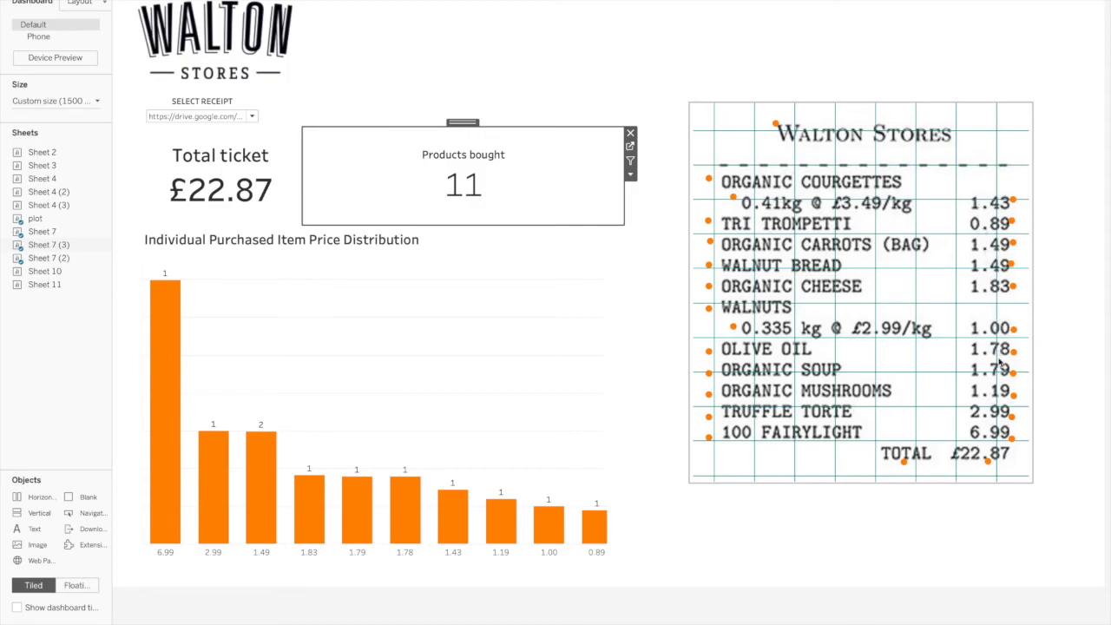
Go to the Individual Purchased Item Price Distribution sheet, examine how it is built, and return to the dashboard
mouse_move(1010, 440)
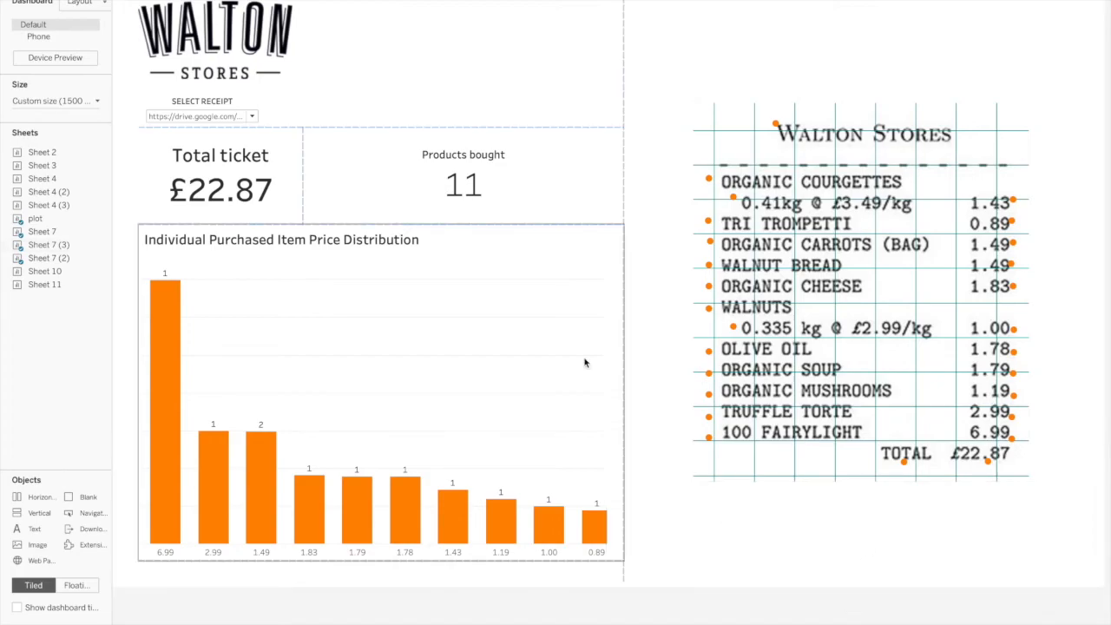
left_click(521, 323)
left_click(631, 272)
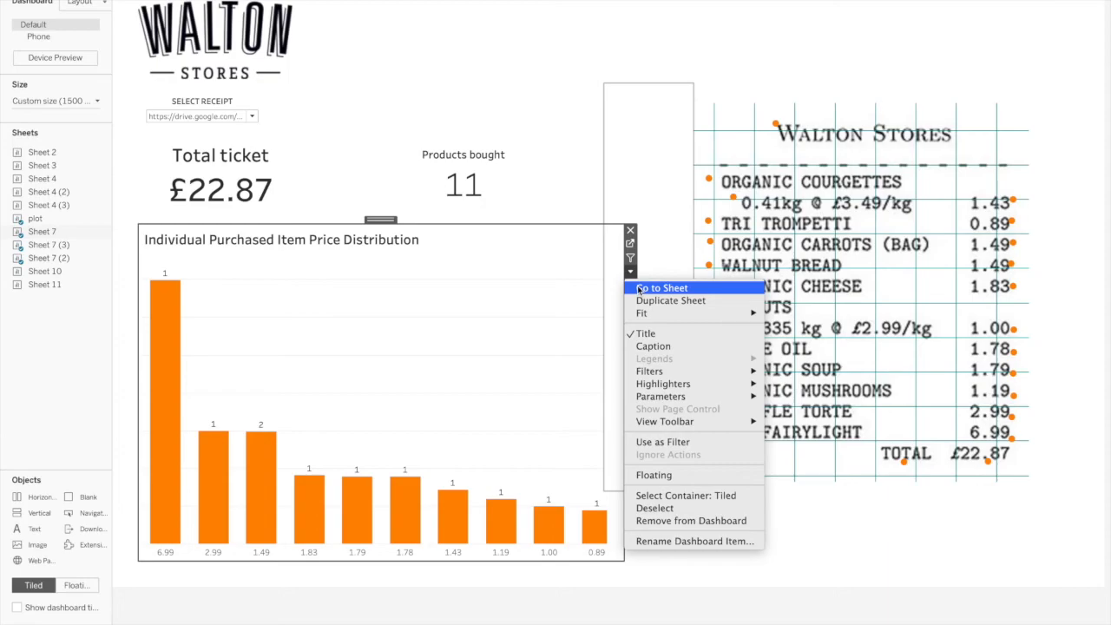
left_click(640, 288)
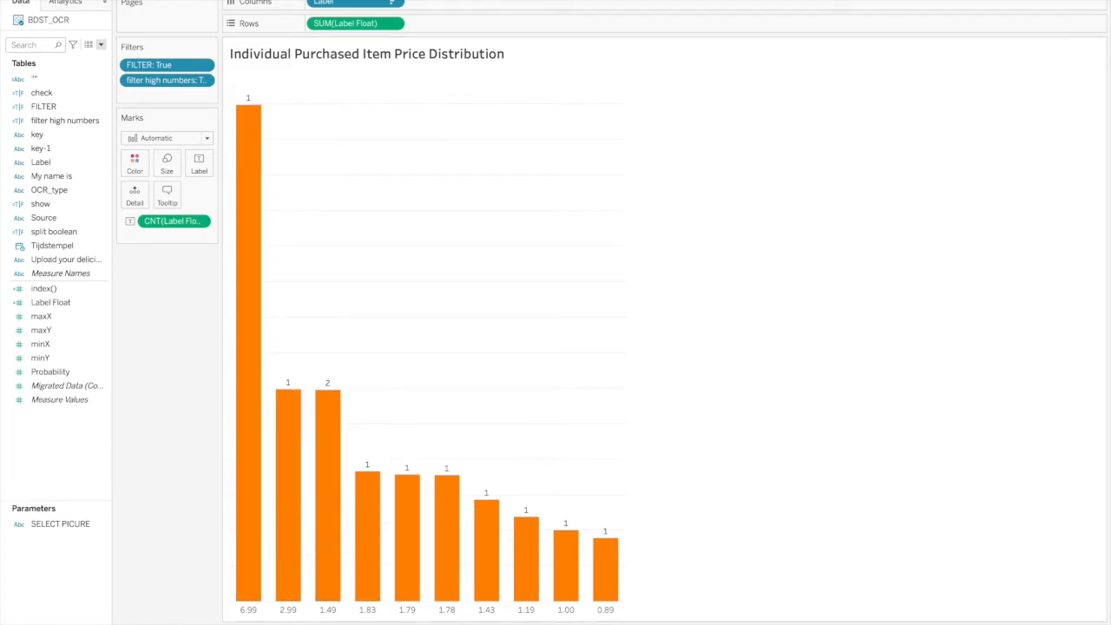
left_click(178, 623)
left_click(866, 606)
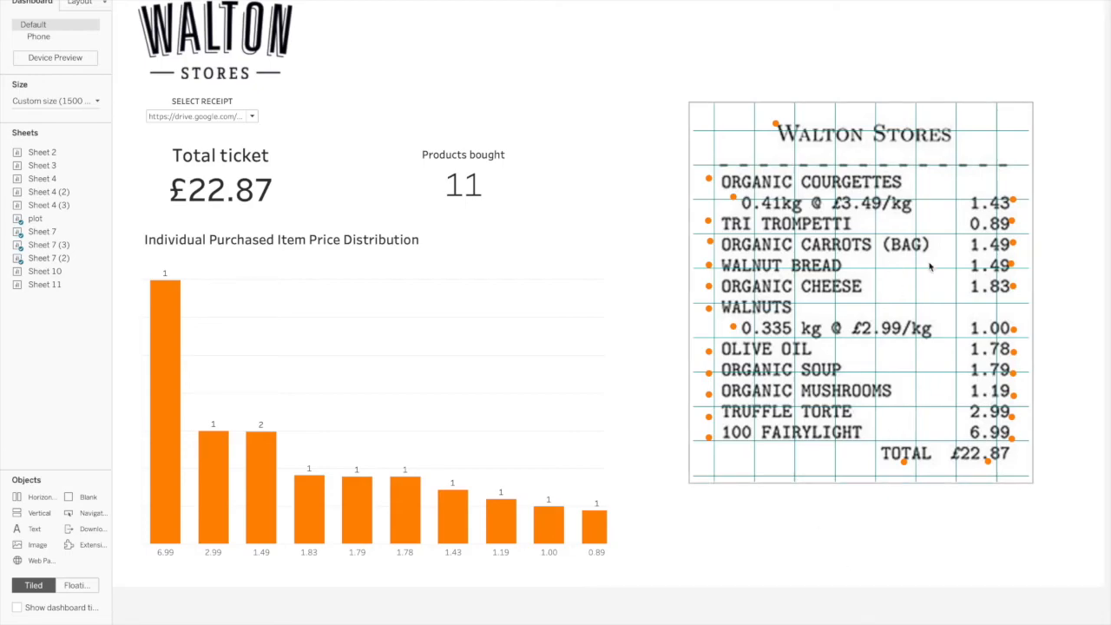
mouse_move(768, 123)
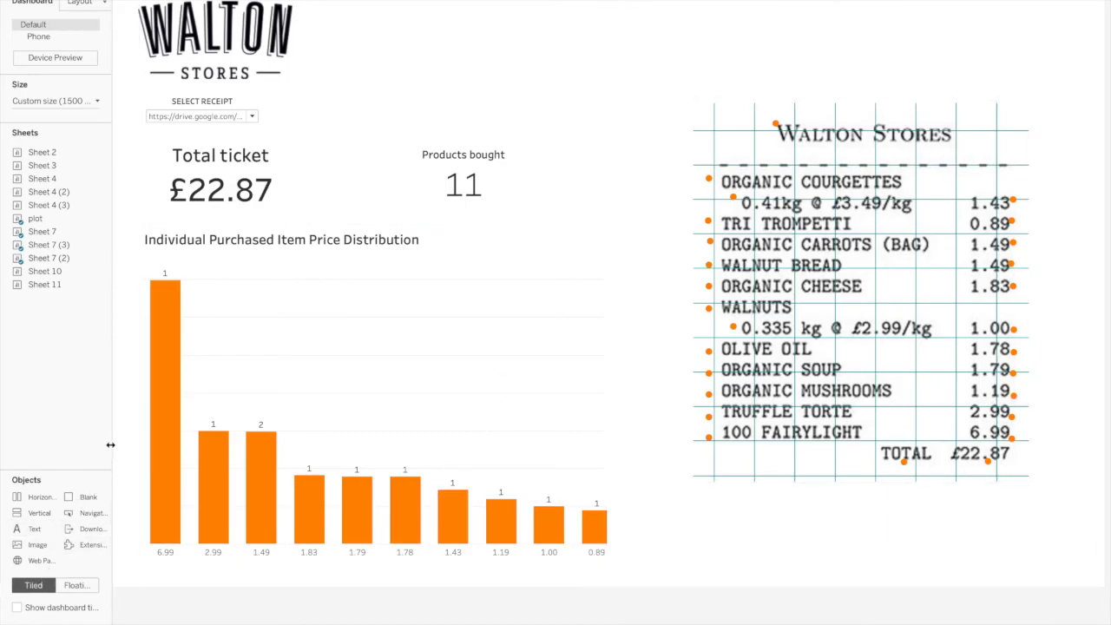
left_click_drag(110, 446, 182, 445)
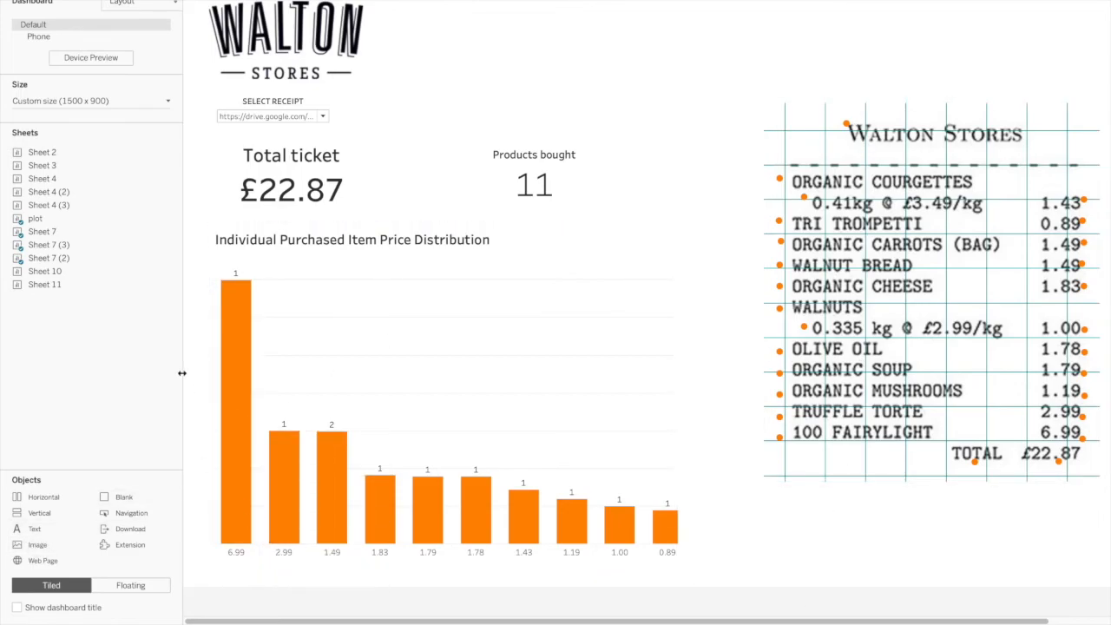
left_click_drag(179, 371, 60, 373)
Move the floating plot off the receipt image to reveal what lies beneath, and undo the move
left_click(945, 121)
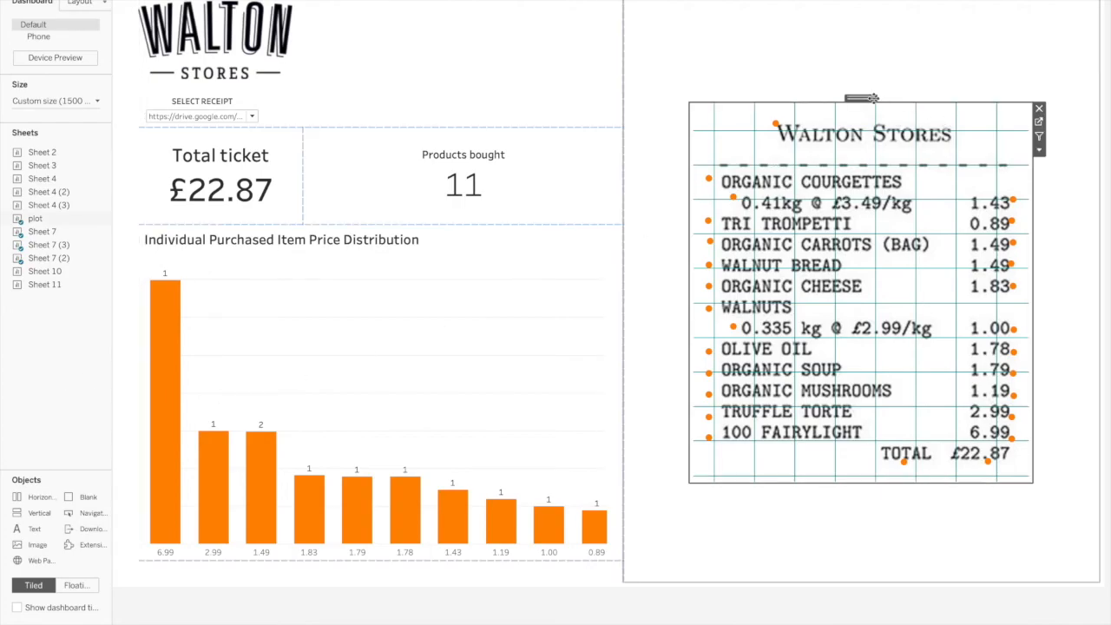
left_click_drag(863, 99, 471, 117)
key("ctrl+z")
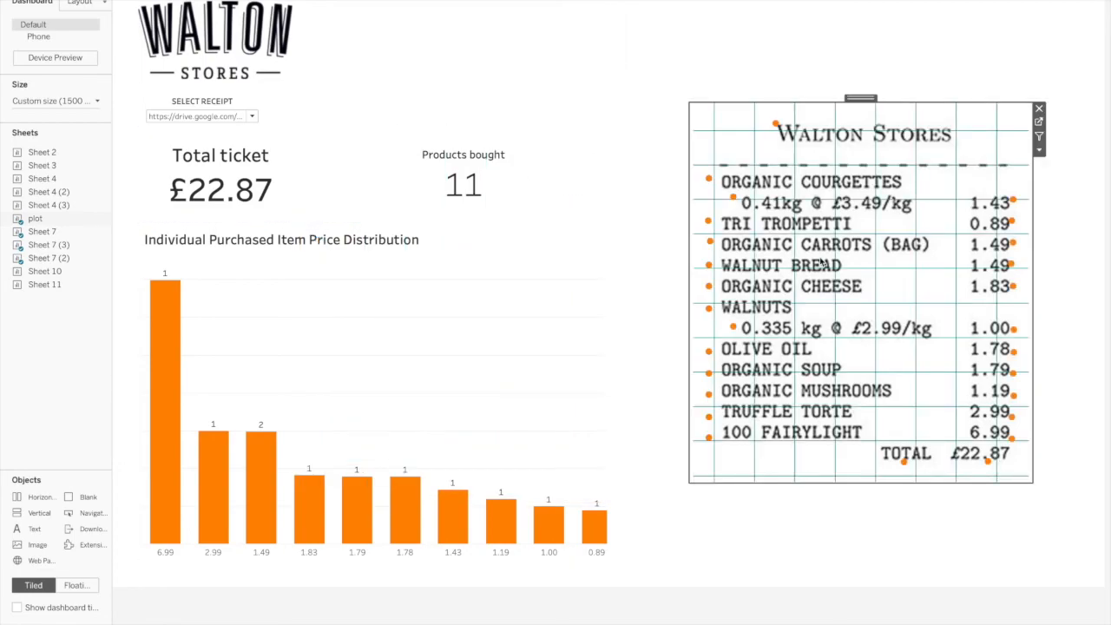
Inspect the label and minX and minY coordinates of the plot points beside the receipt's item names
left_click_drag(871, 102, 870, 101)
mouse_move(709, 180)
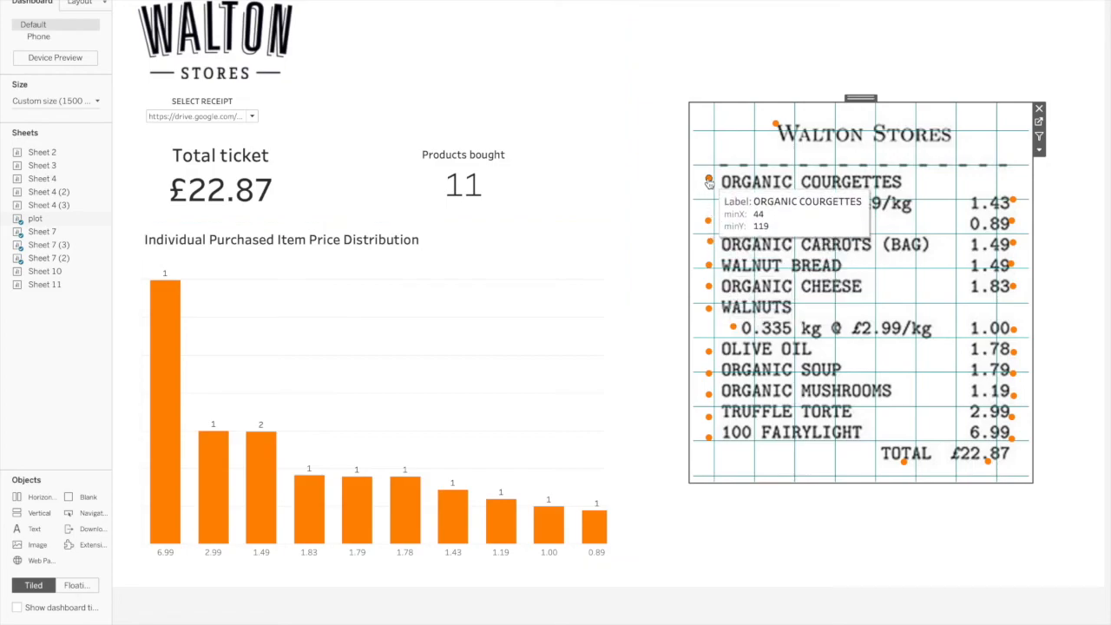
mouse_move(707, 252)
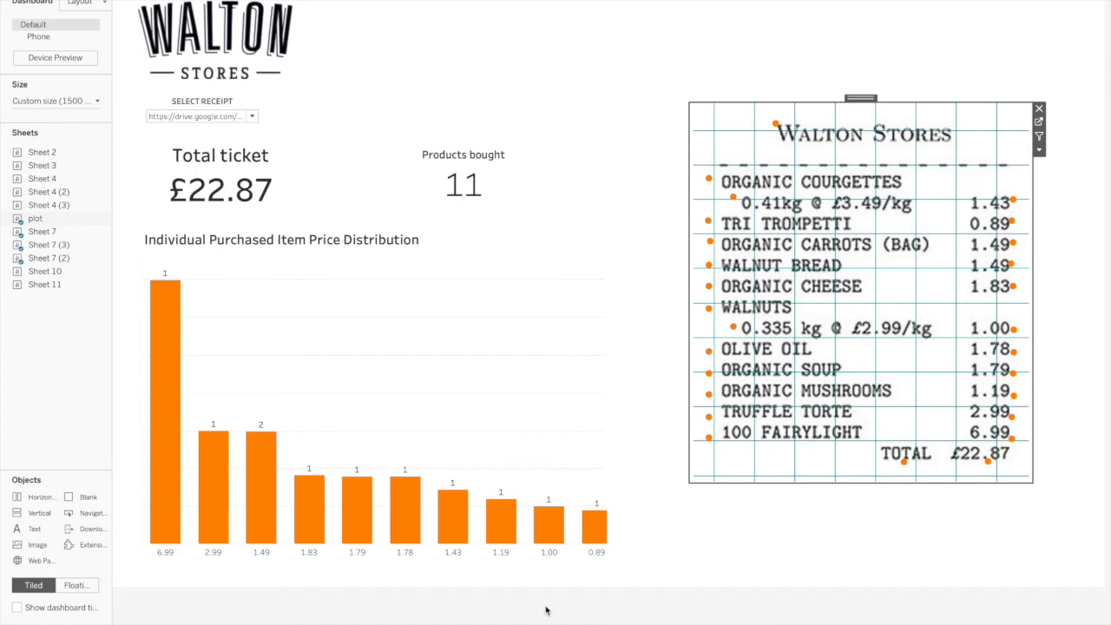
View the receipt images offered by the SELECT RECEIPT parameter and close the list without choosing another
left_click(243, 115)
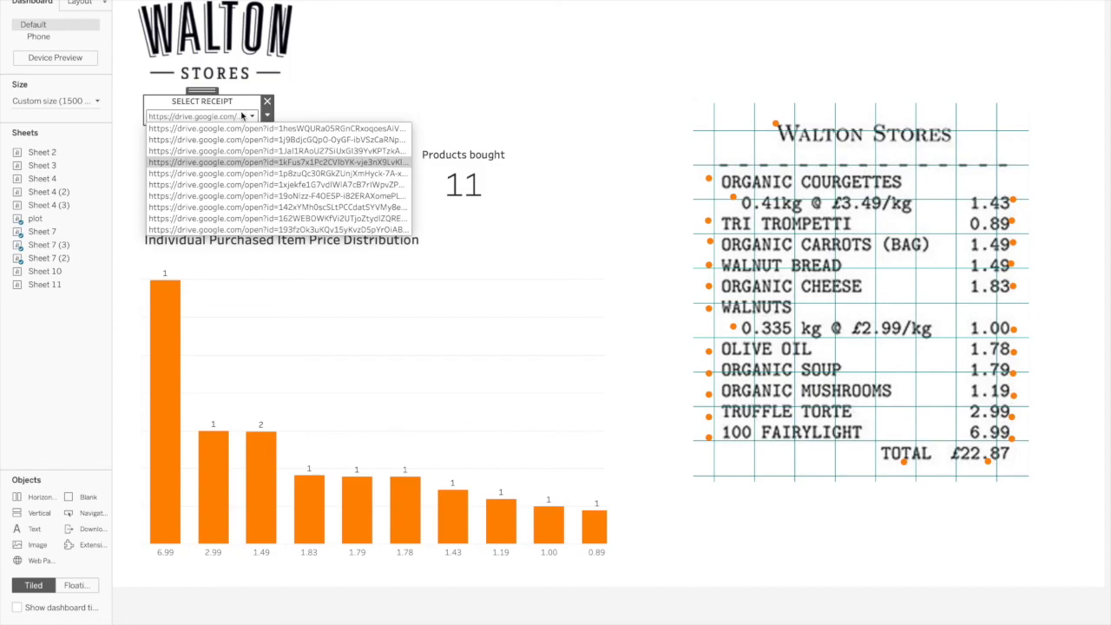
left_click(223, 603)
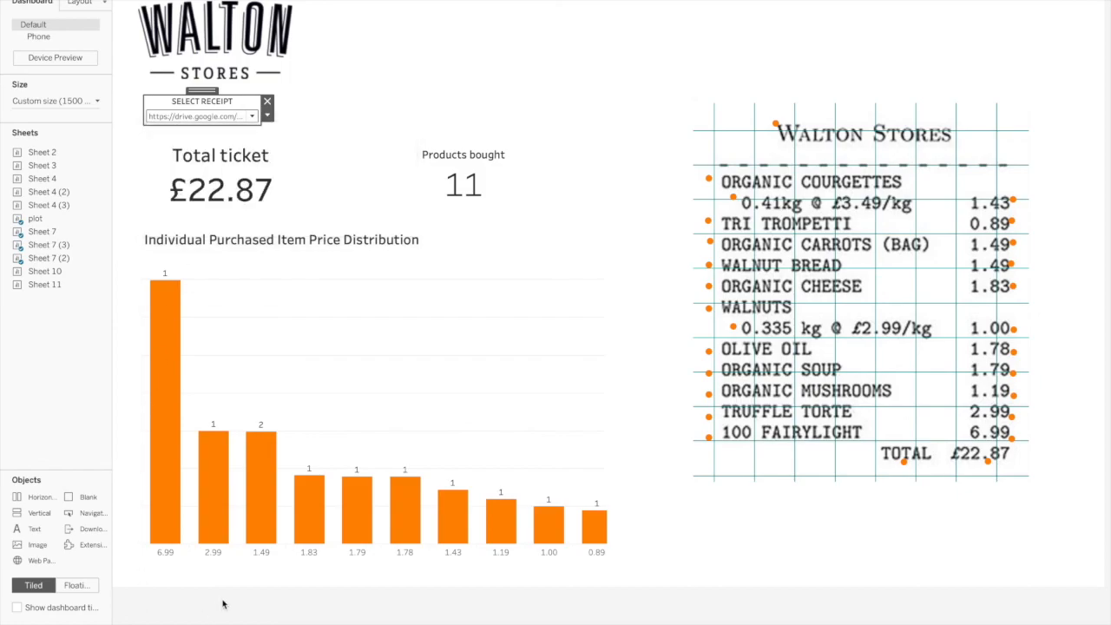
left_click(318, 206)
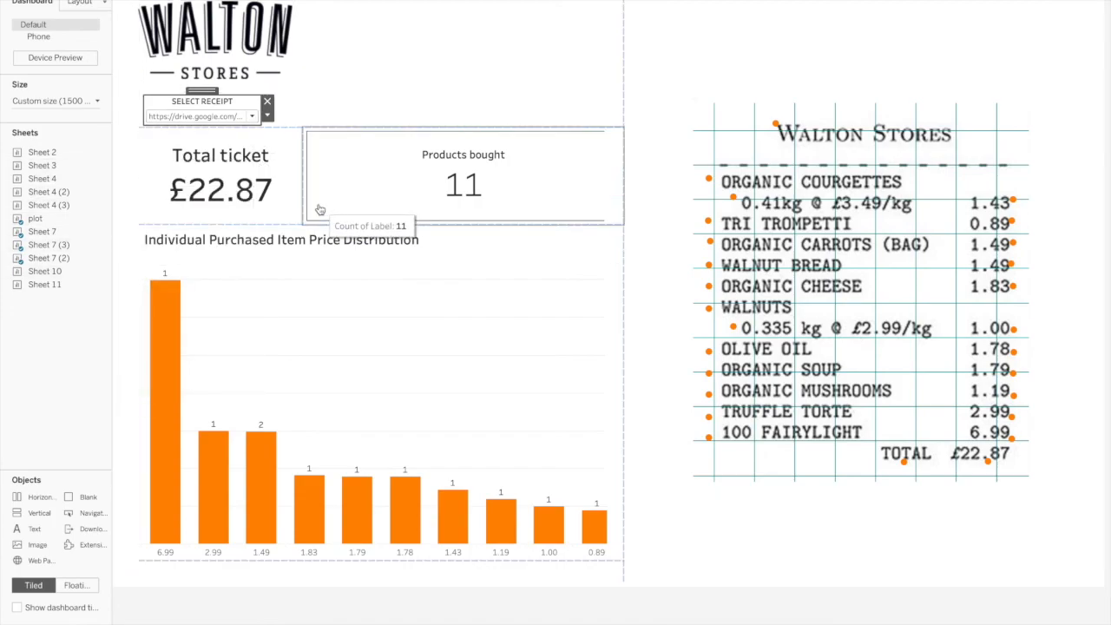
left_click(399, 601)
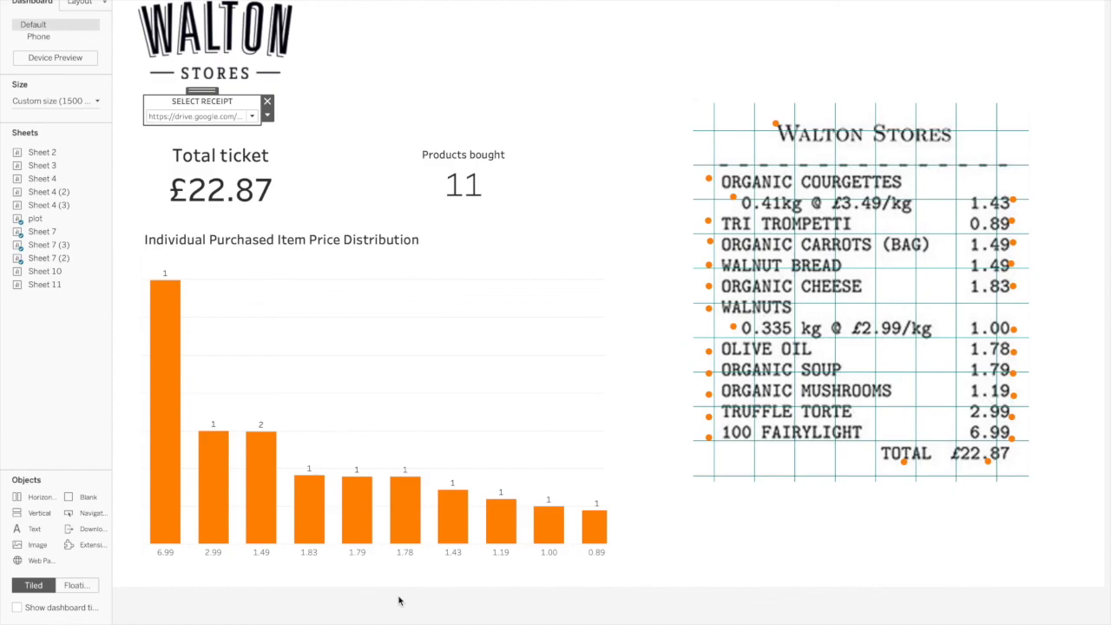